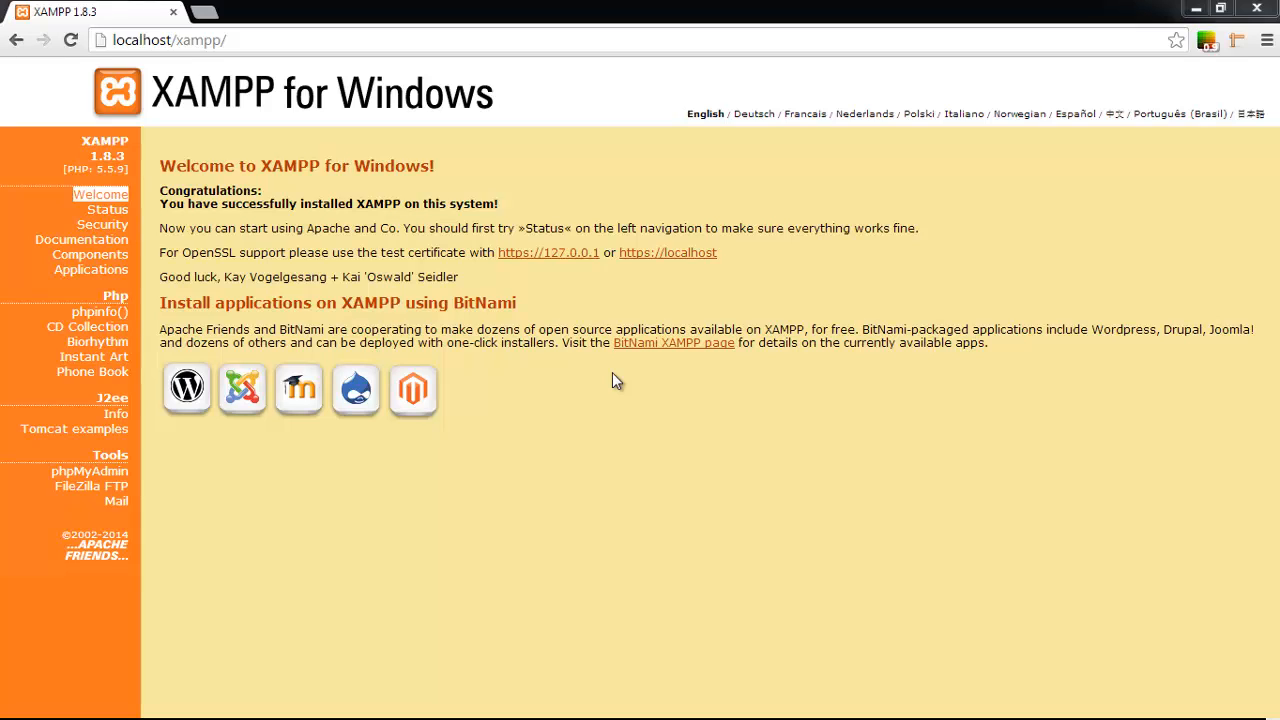
Reload the XAMPP welcome page at localhost/xampp.
drag(152, 87, 228, 93)
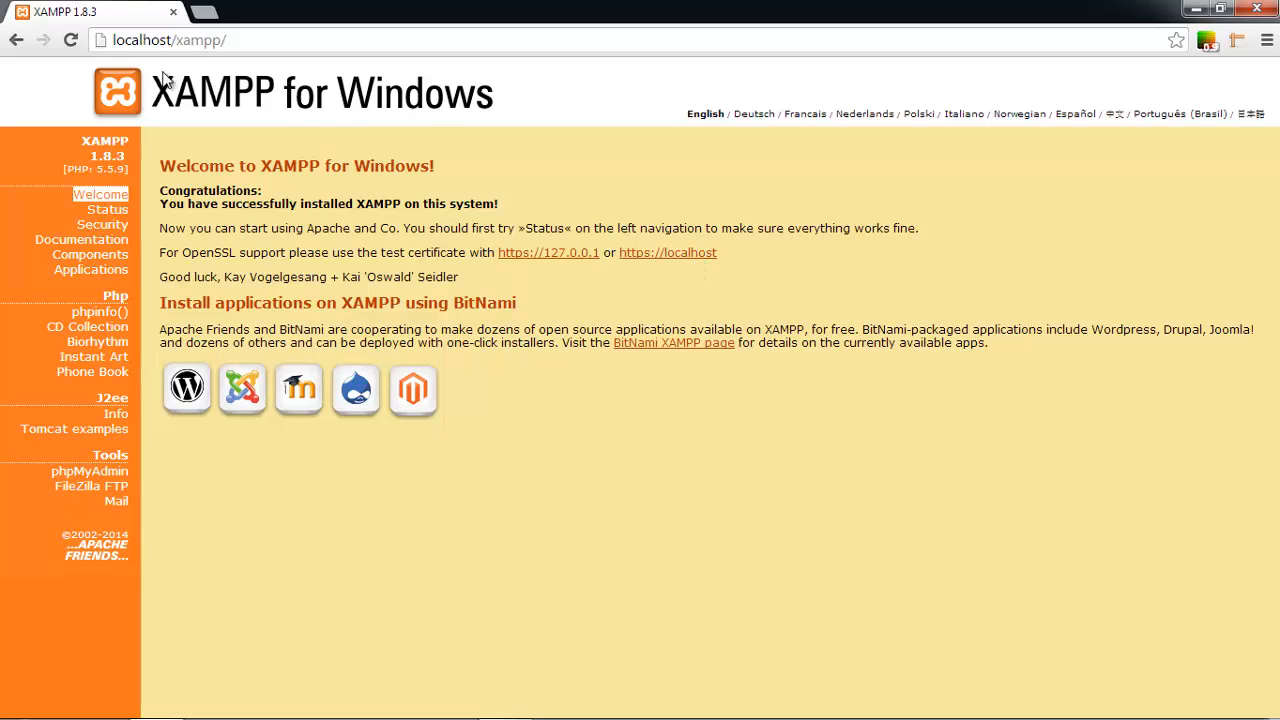
drag(173, 40, 106, 47)
click(184, 41)
key(Return)
Snap the browser to the right half of the screen and launch phpMyAdmin from the XAMPP Tools.
double_click(381, 15)
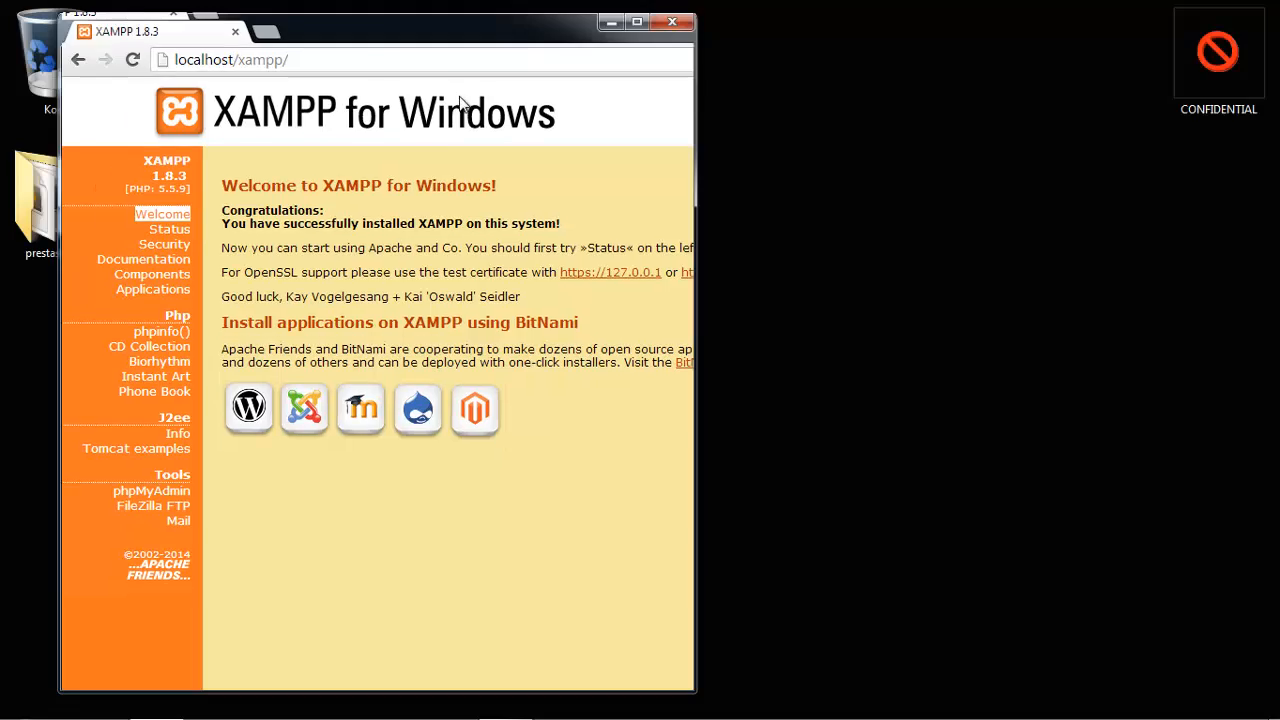
drag(390, 22, 1276, 440)
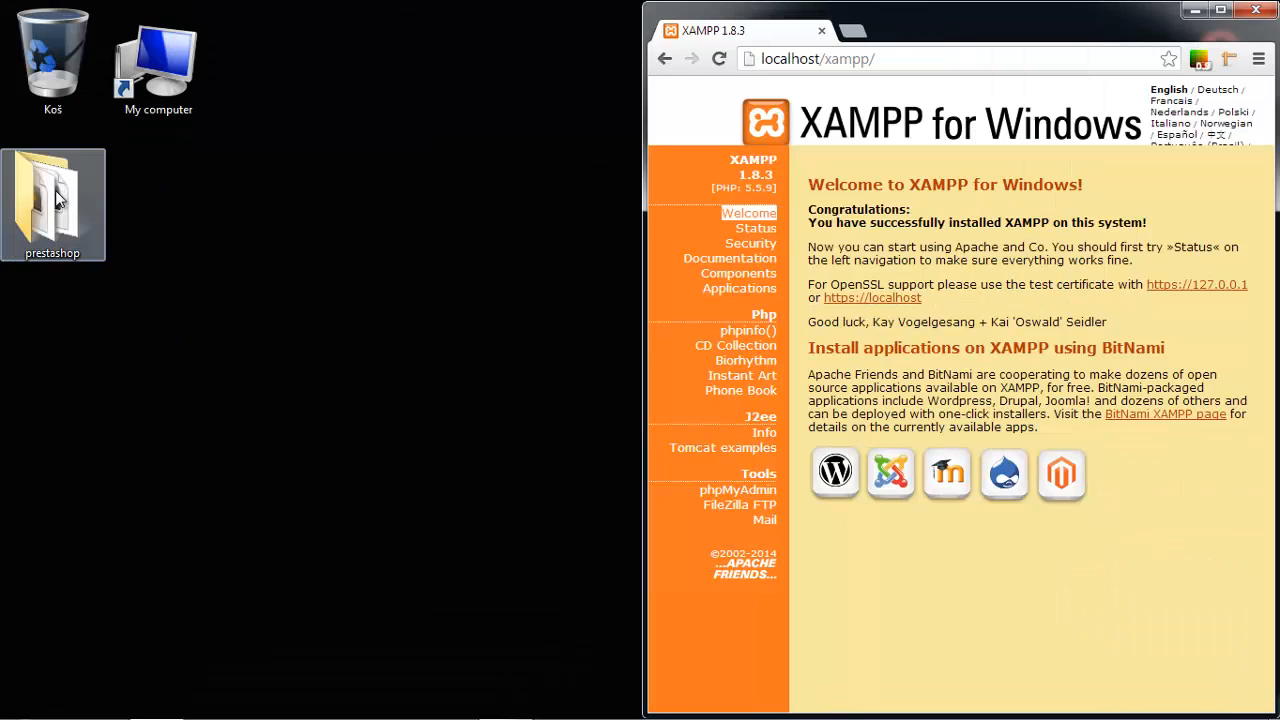
drag(151, 140, 178, 250)
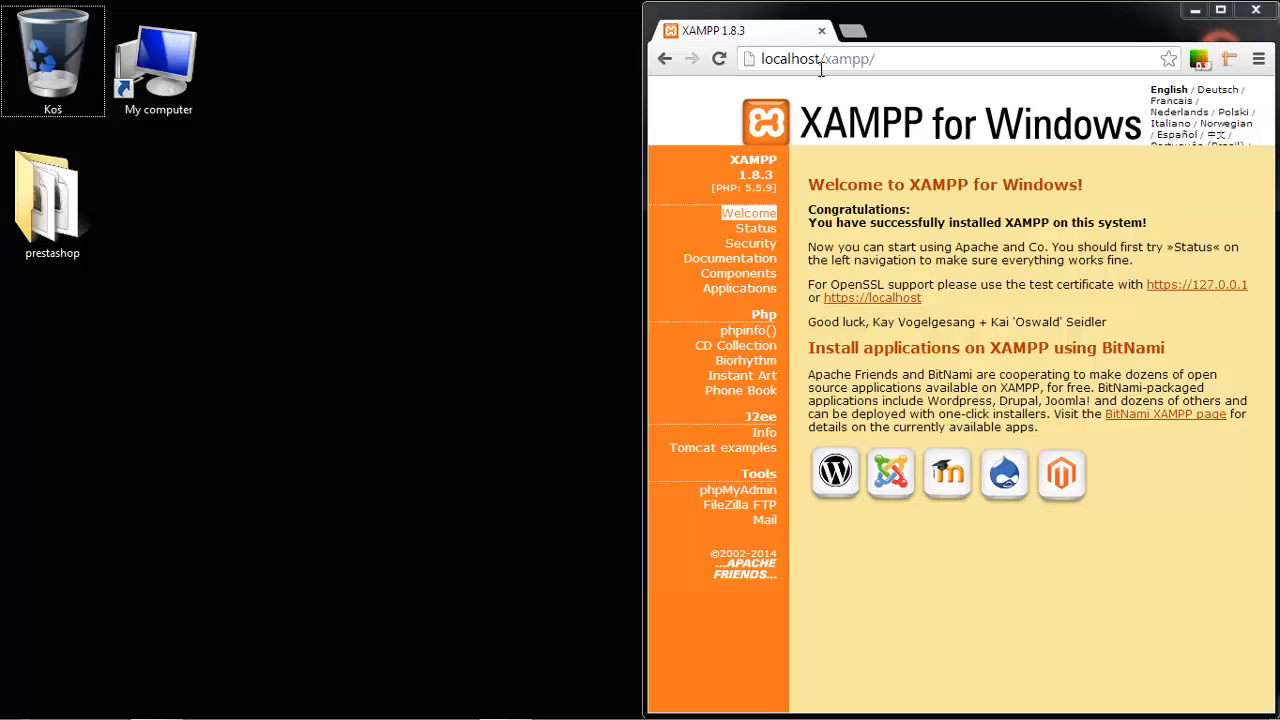
drag(820, 60, 849, 60)
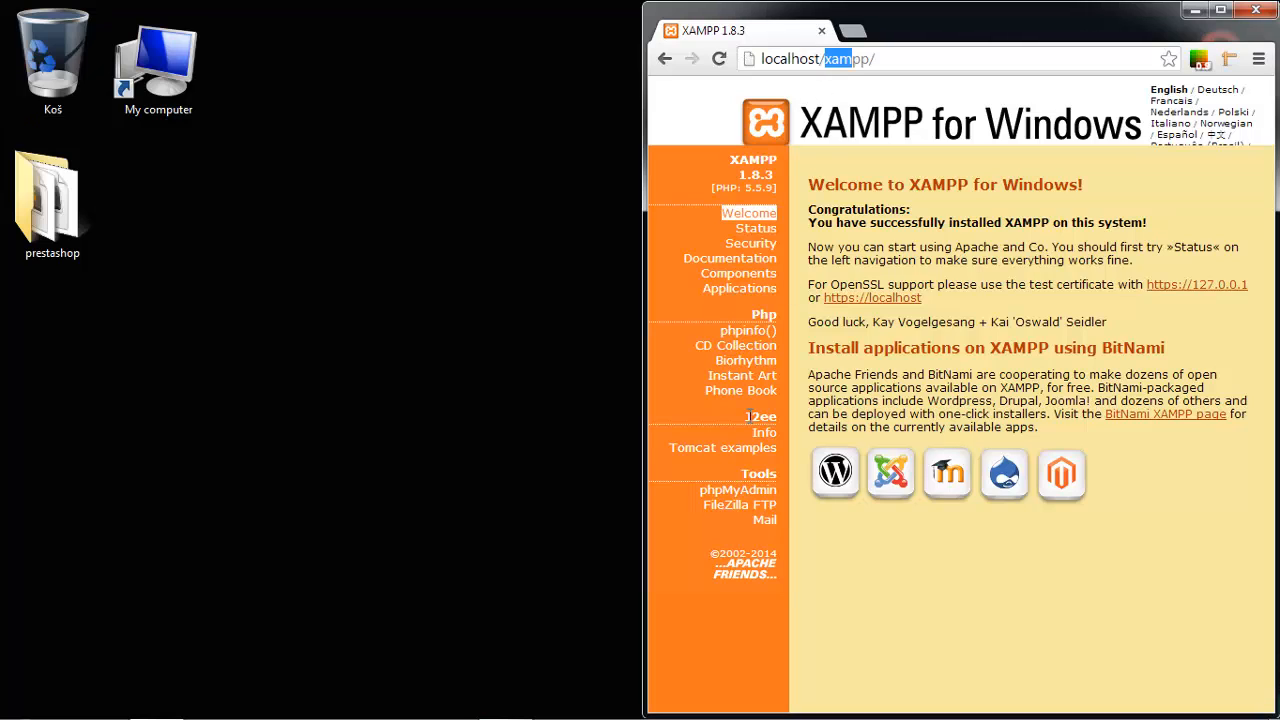
click(745, 491)
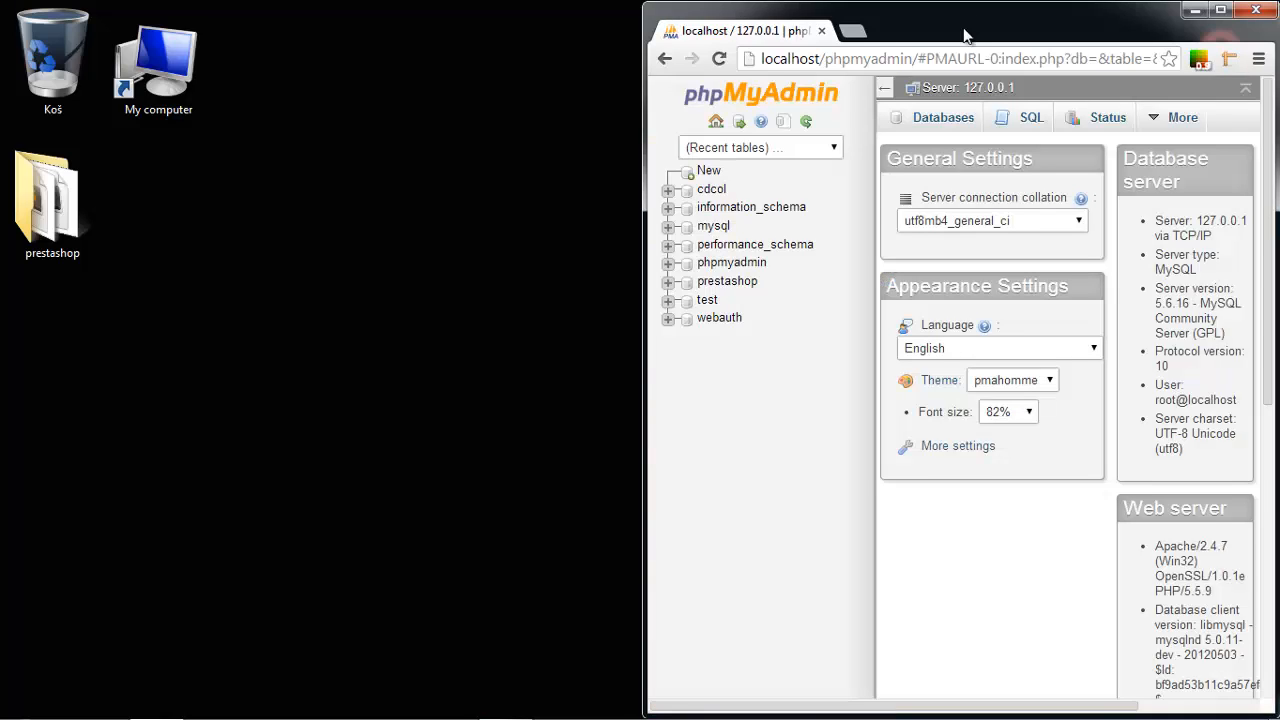
Add a database 'shop' with utf8_general_ci collation, then restore the browser window.
drag(964, 36, 857, 8)
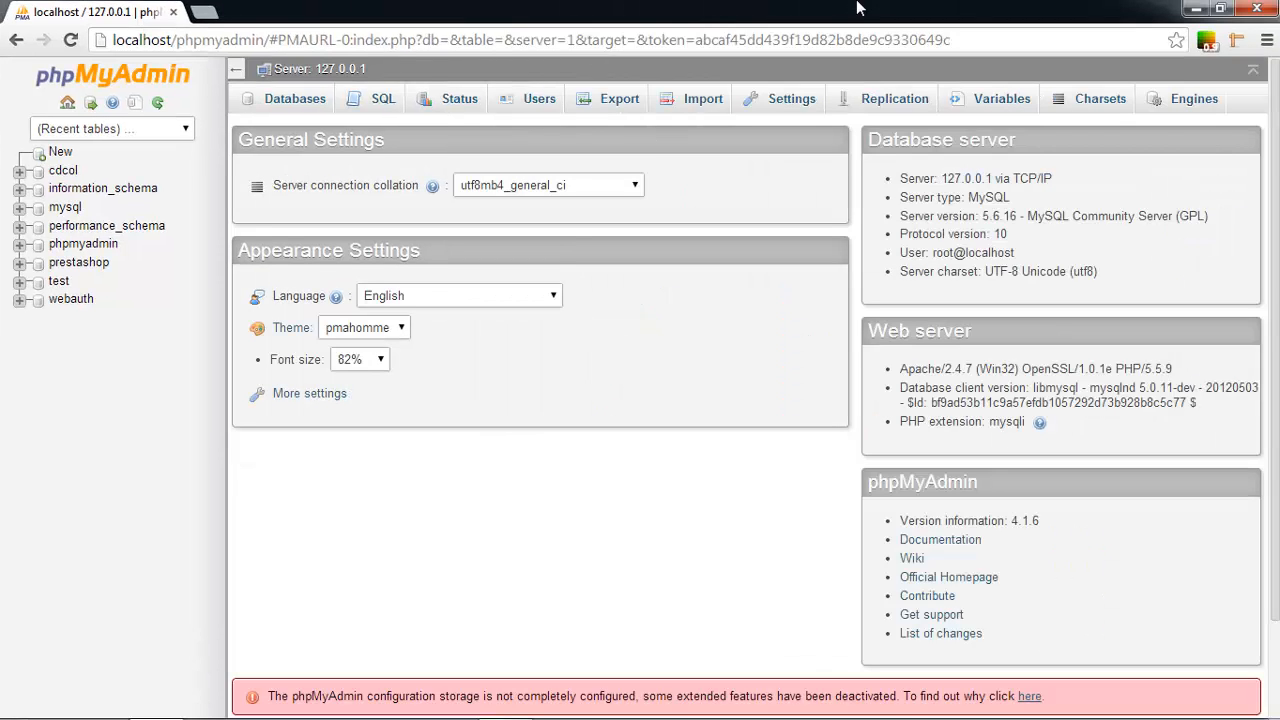
click(68, 156)
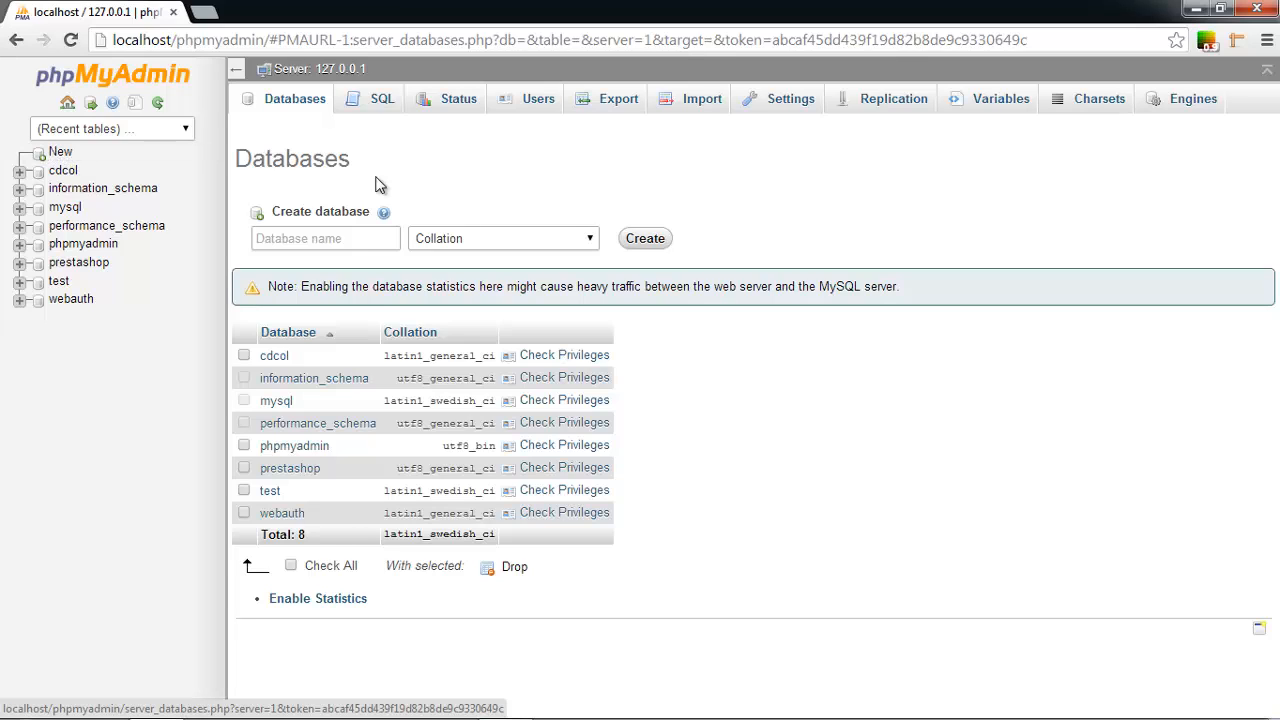
click(352, 237)
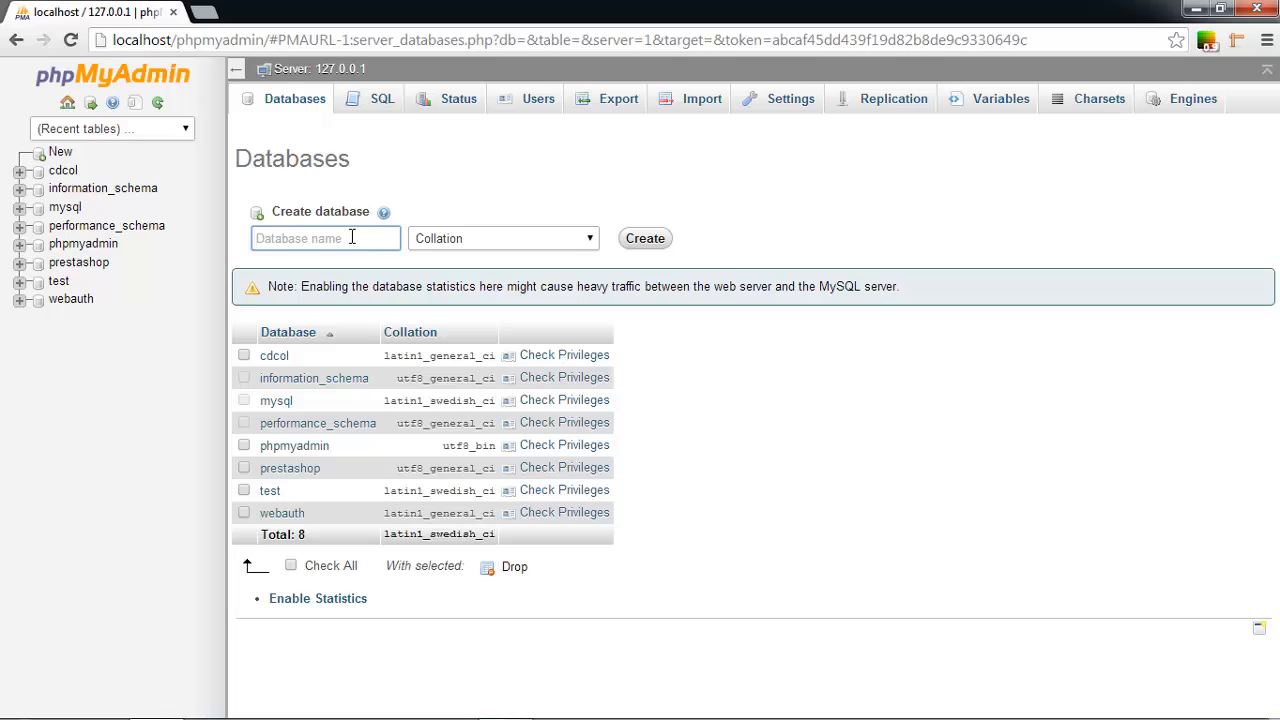
text(shop)
click(518, 241)
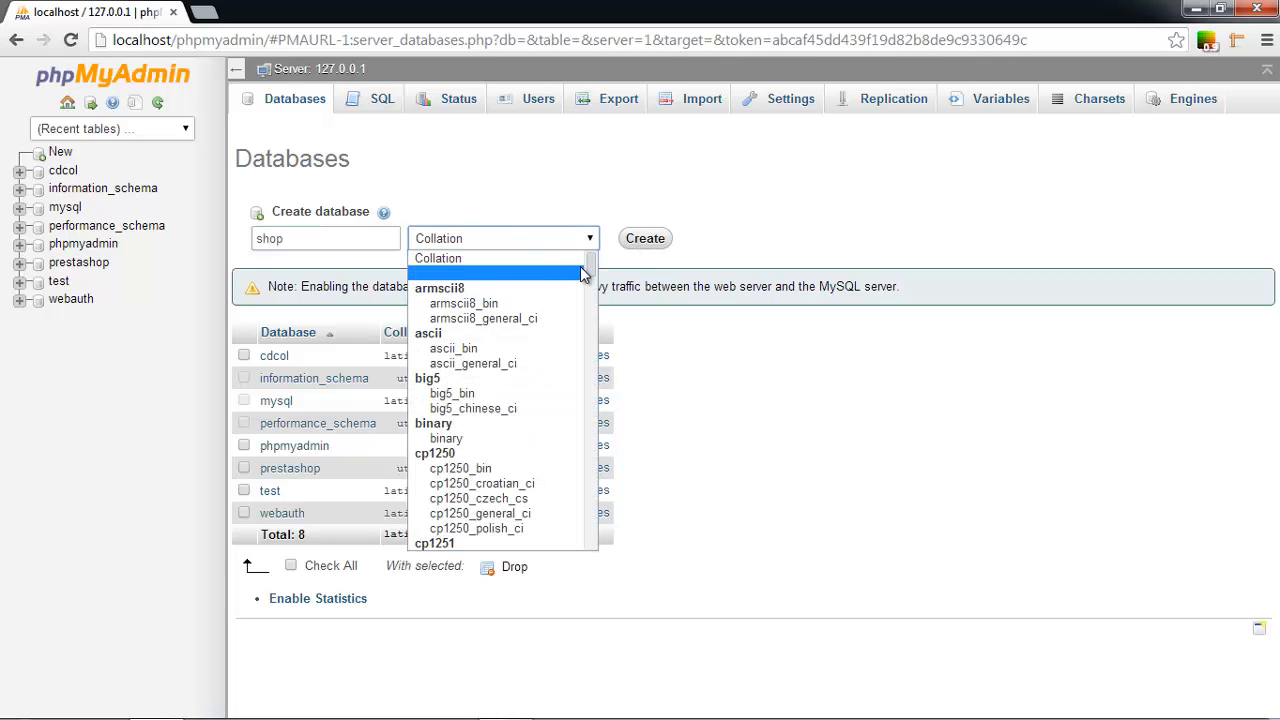
scroll(585, 322, down, 2)
scroll(585, 323, down, 15)
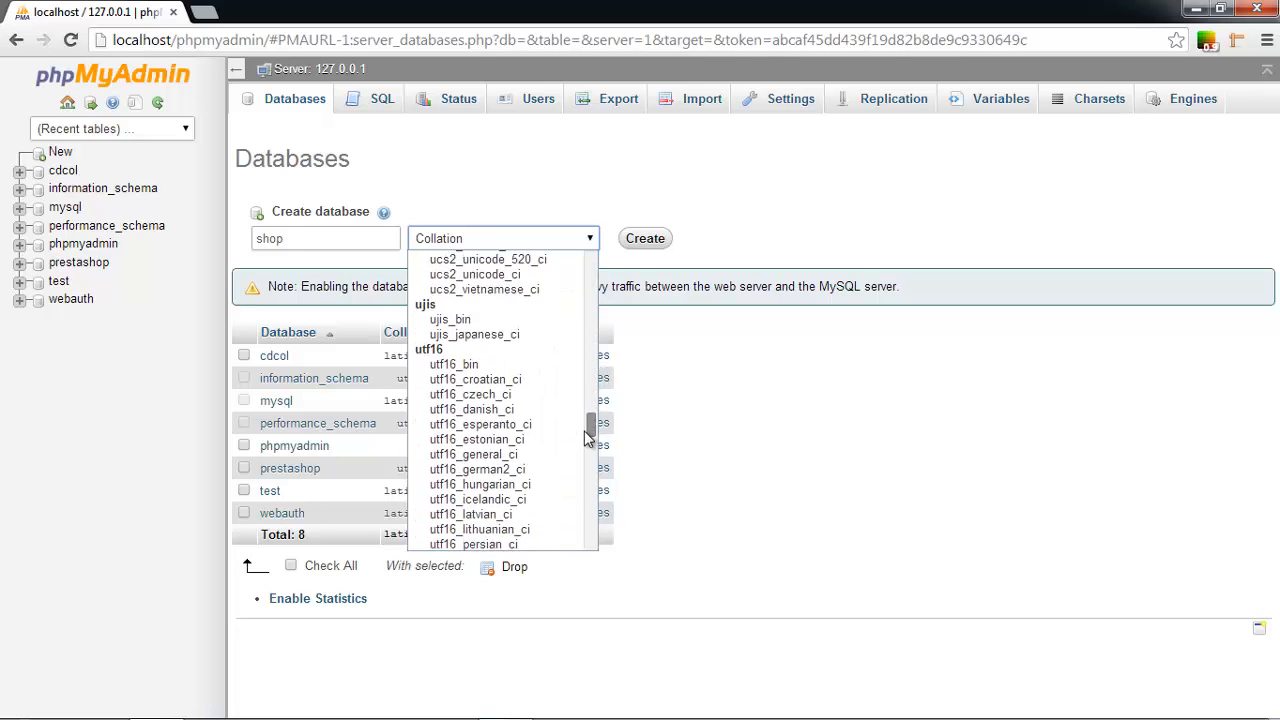
scroll(588, 480, down, 15)
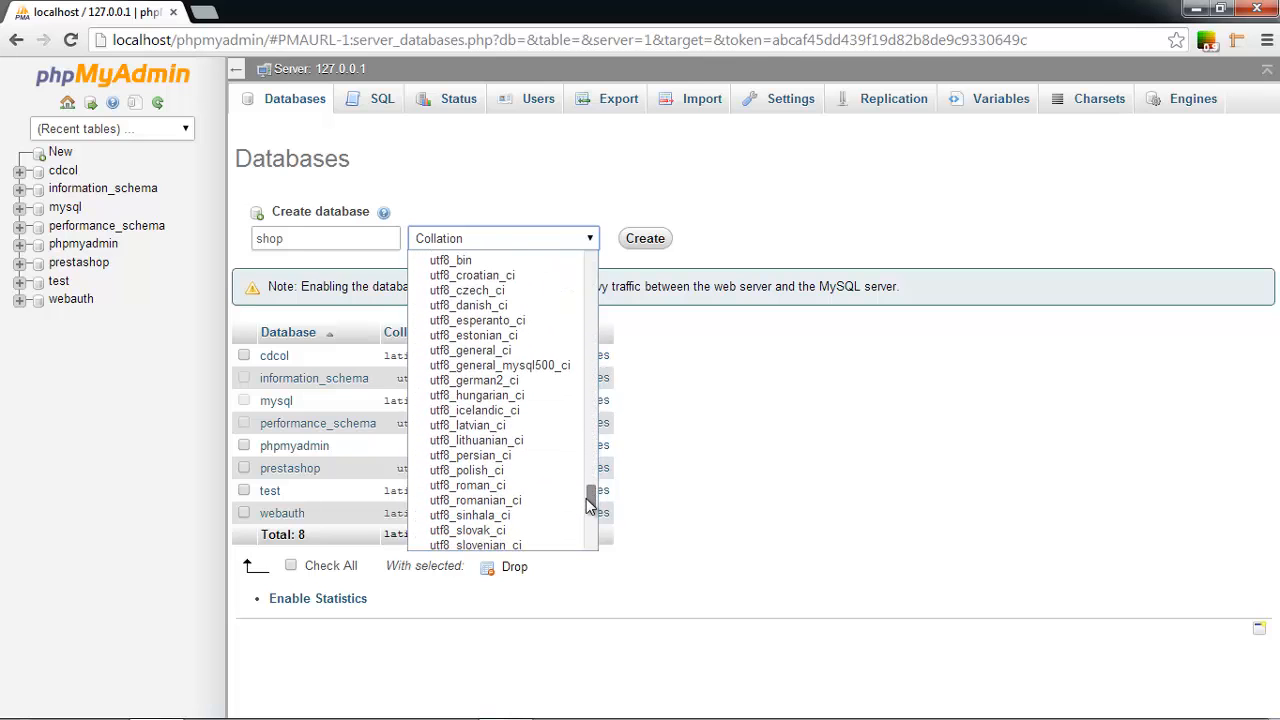
click(500, 350)
click(652, 241)
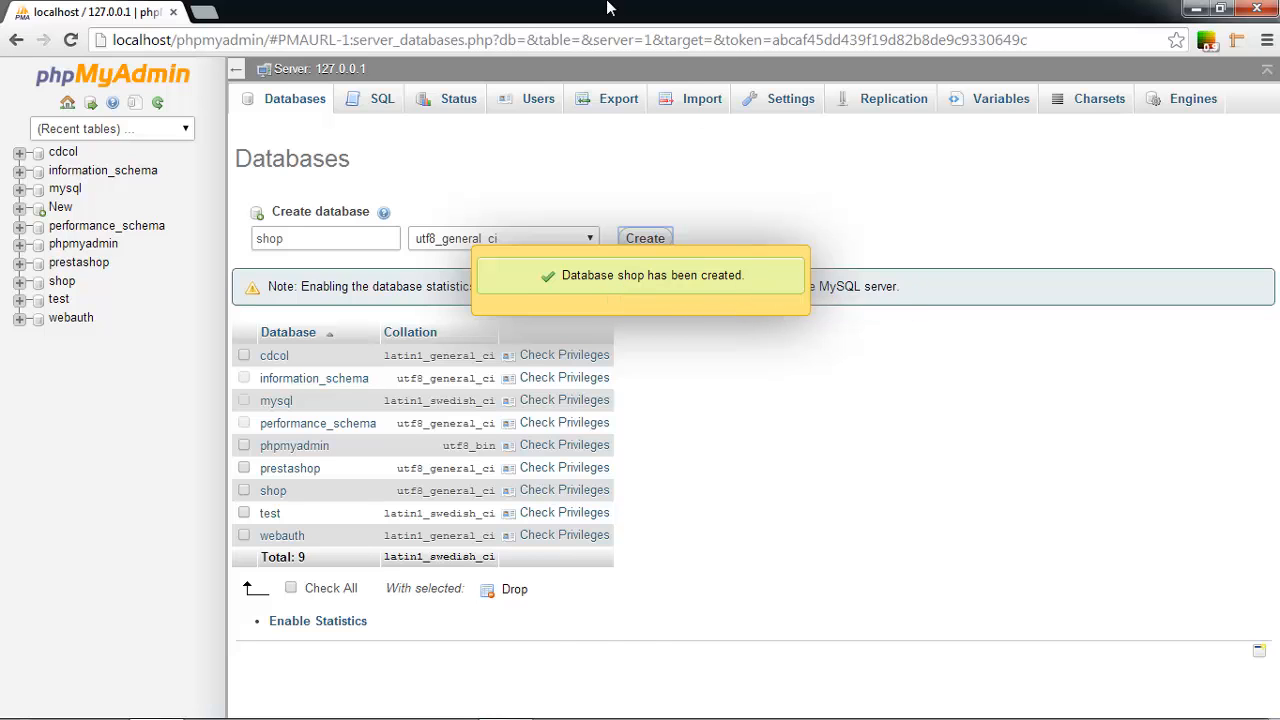
drag(607, 4, 1279, 479)
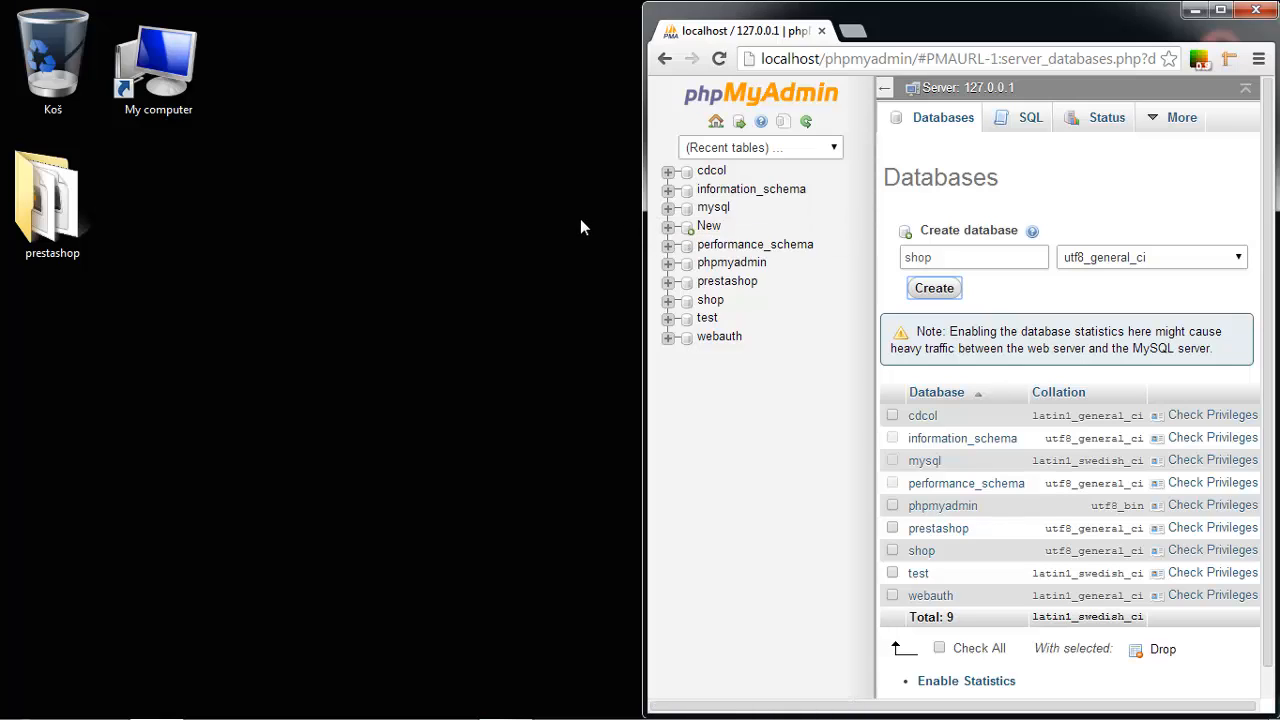
Browse in Explorer from Computer to C:\xampp\htdocs.
click(52, 205)
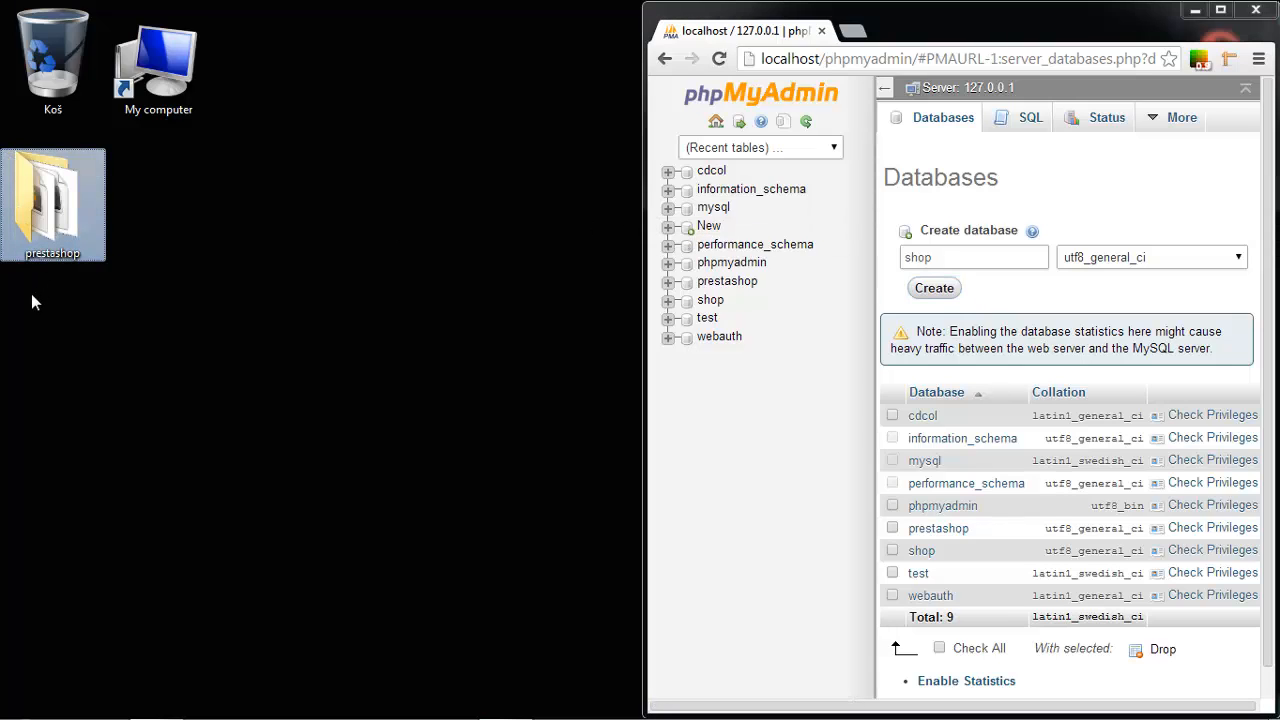
drag(1, 332, 106, 150)
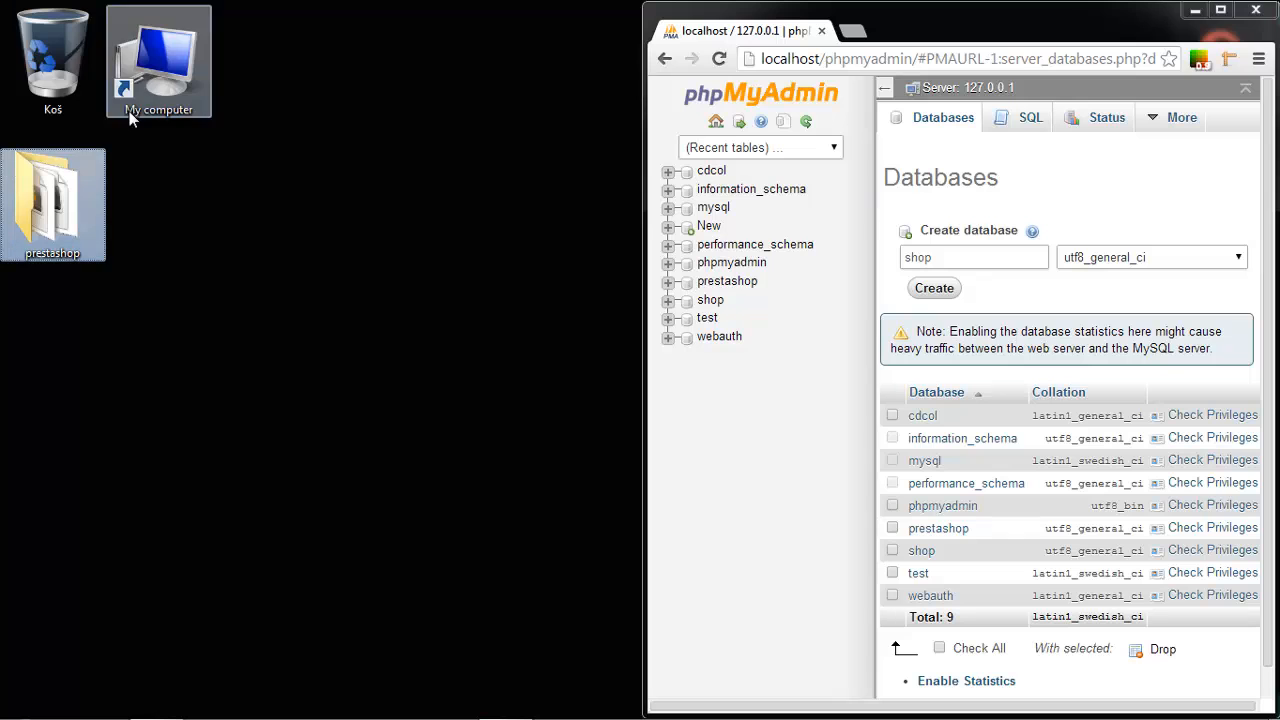
double_click(154, 83)
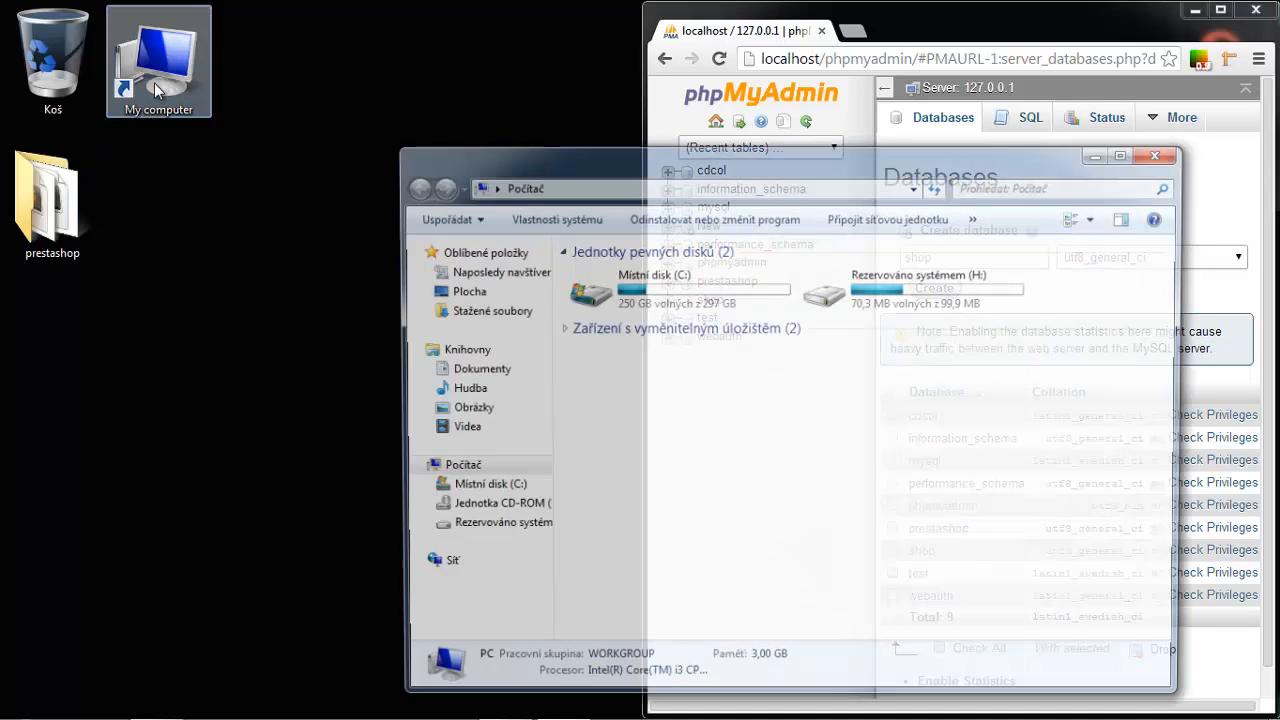
double_click(749, 284)
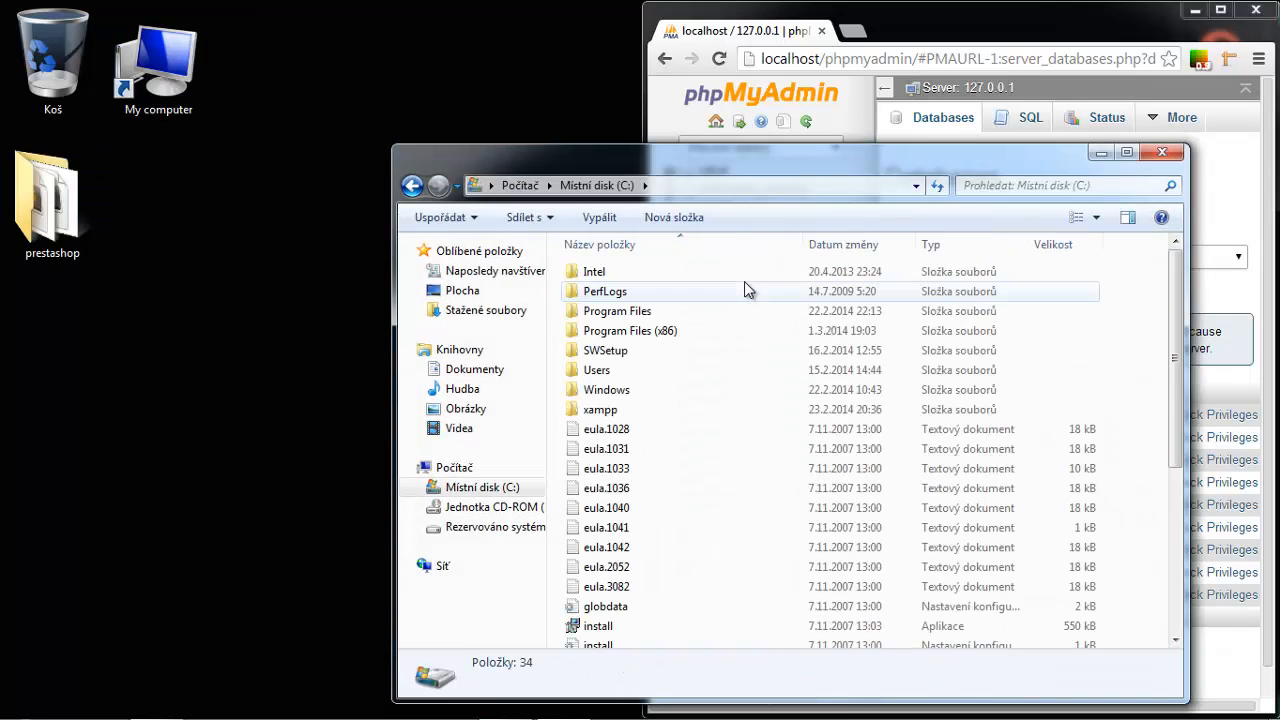
double_click(630, 414)
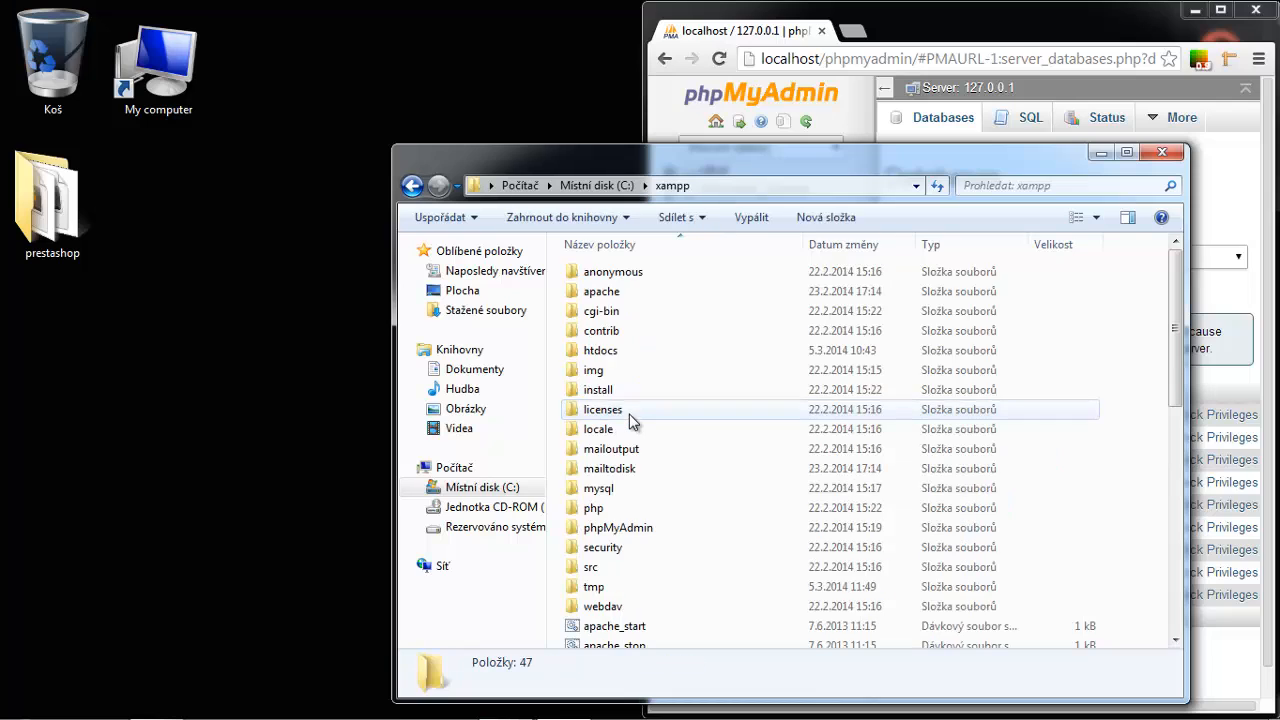
double_click(631, 353)
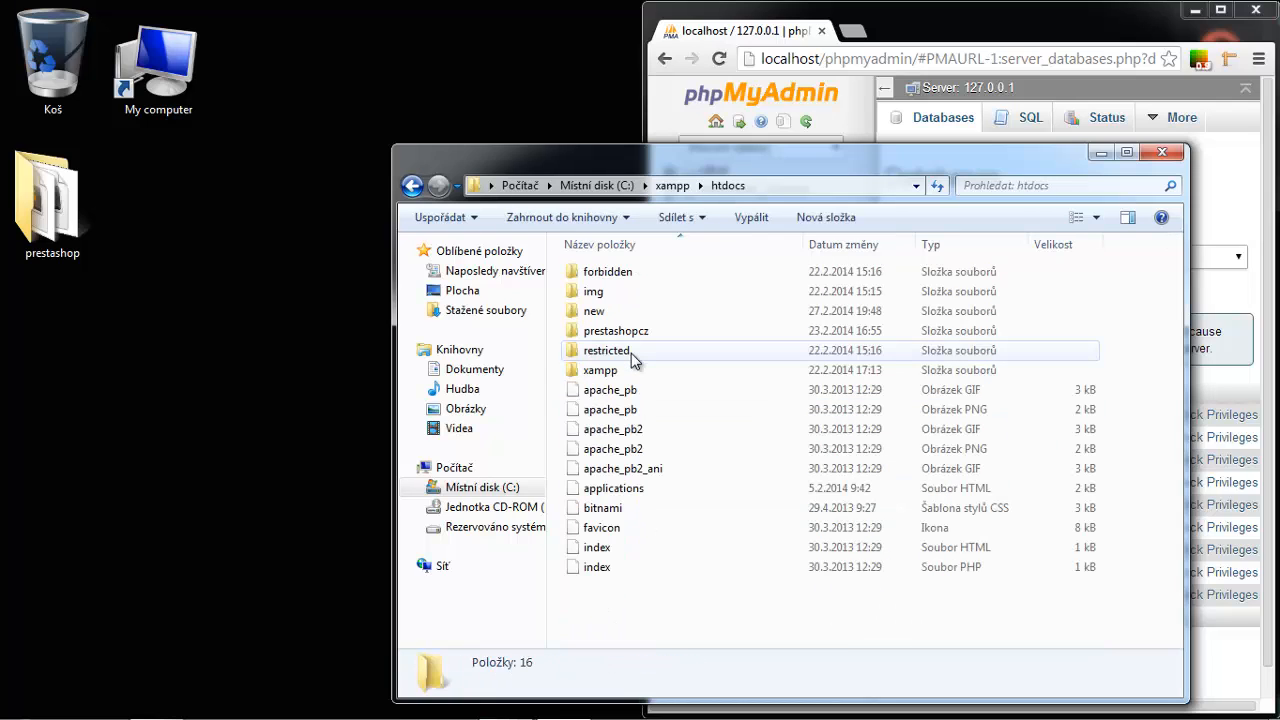
Move the desktop prestashop folder into htdocs and snap Explorer to the left half.
click(69, 232)
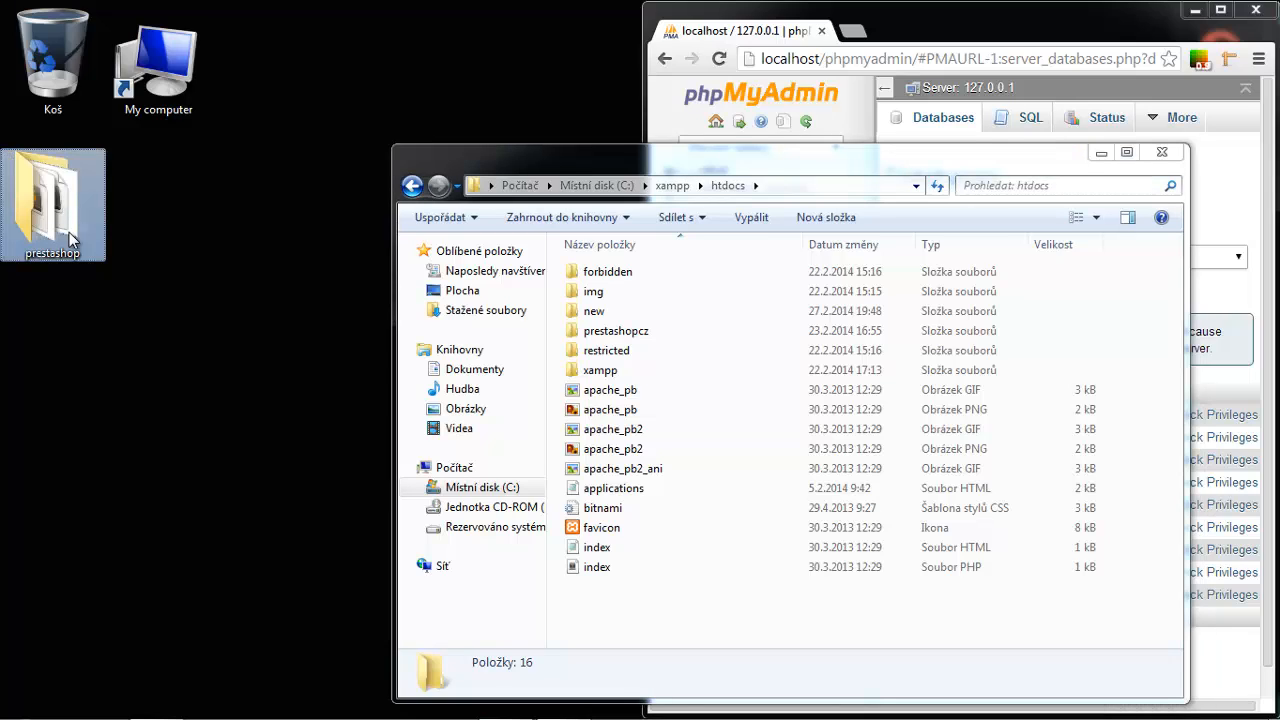
drag(69, 232, 762, 595)
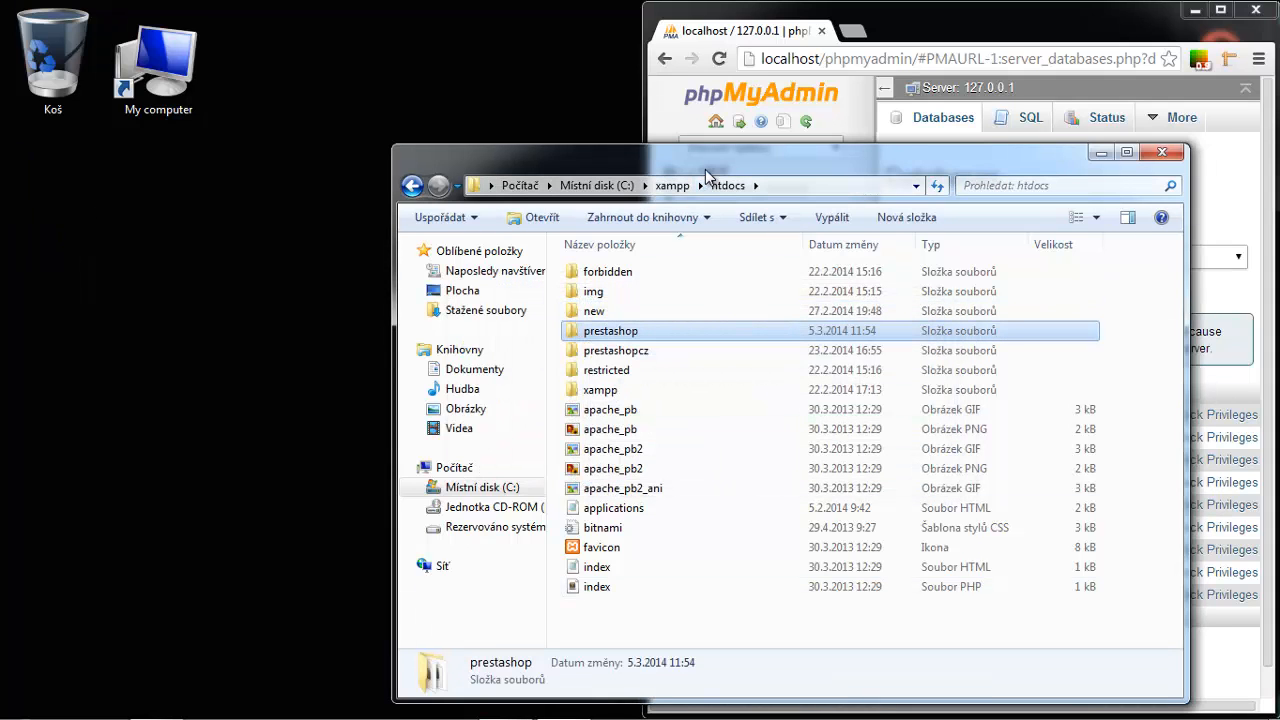
drag(705, 169, 547, 170)
key(super+Left)
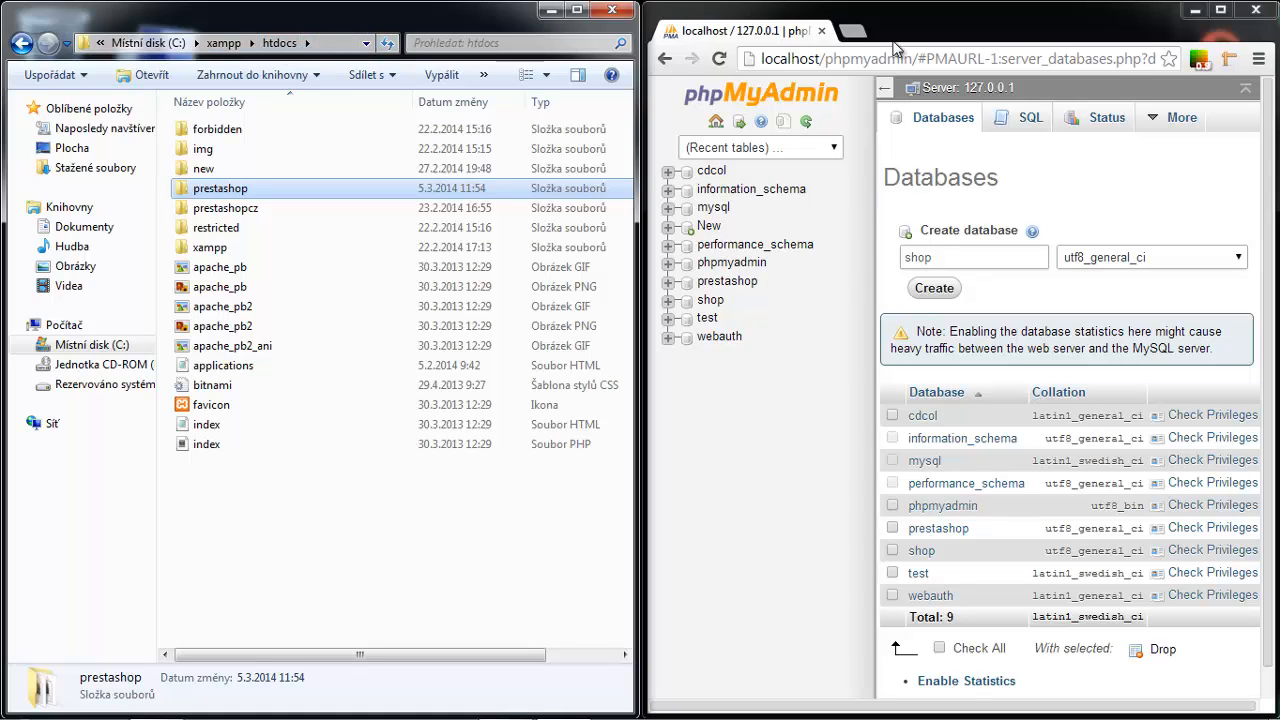
Load localhost/prestashop in a new browser tab.
click(862, 36)
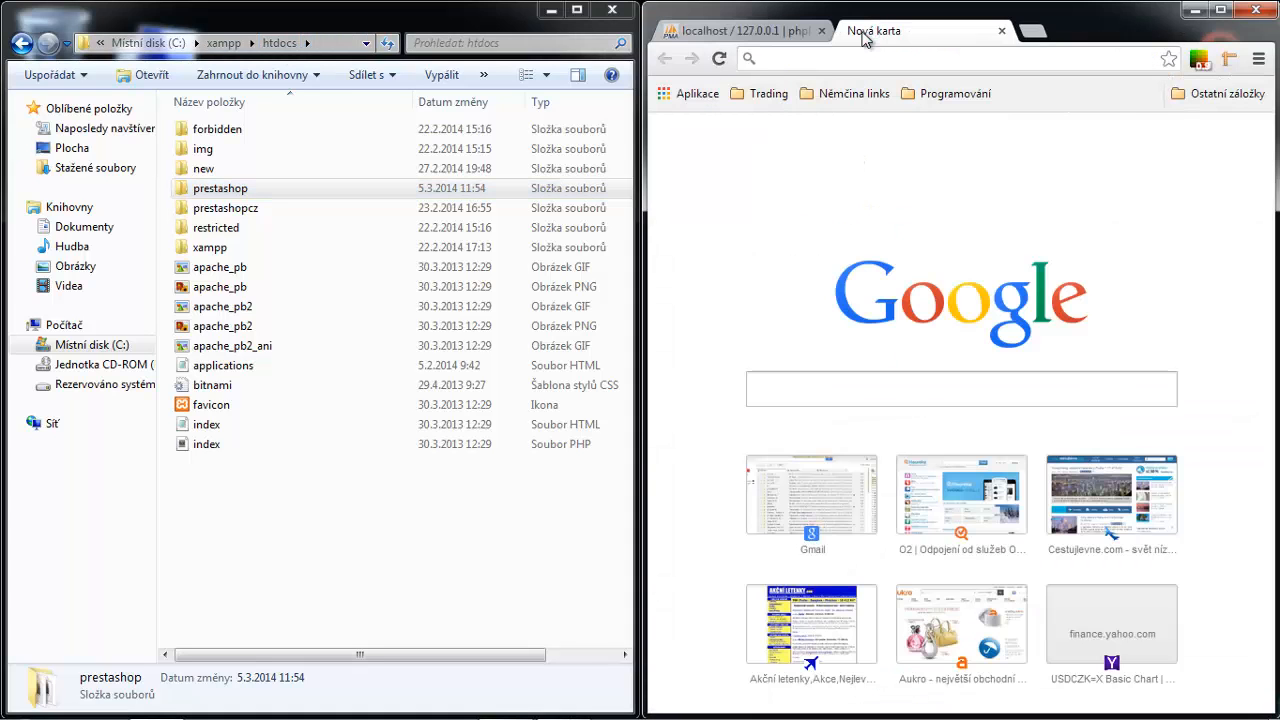
text(localh)
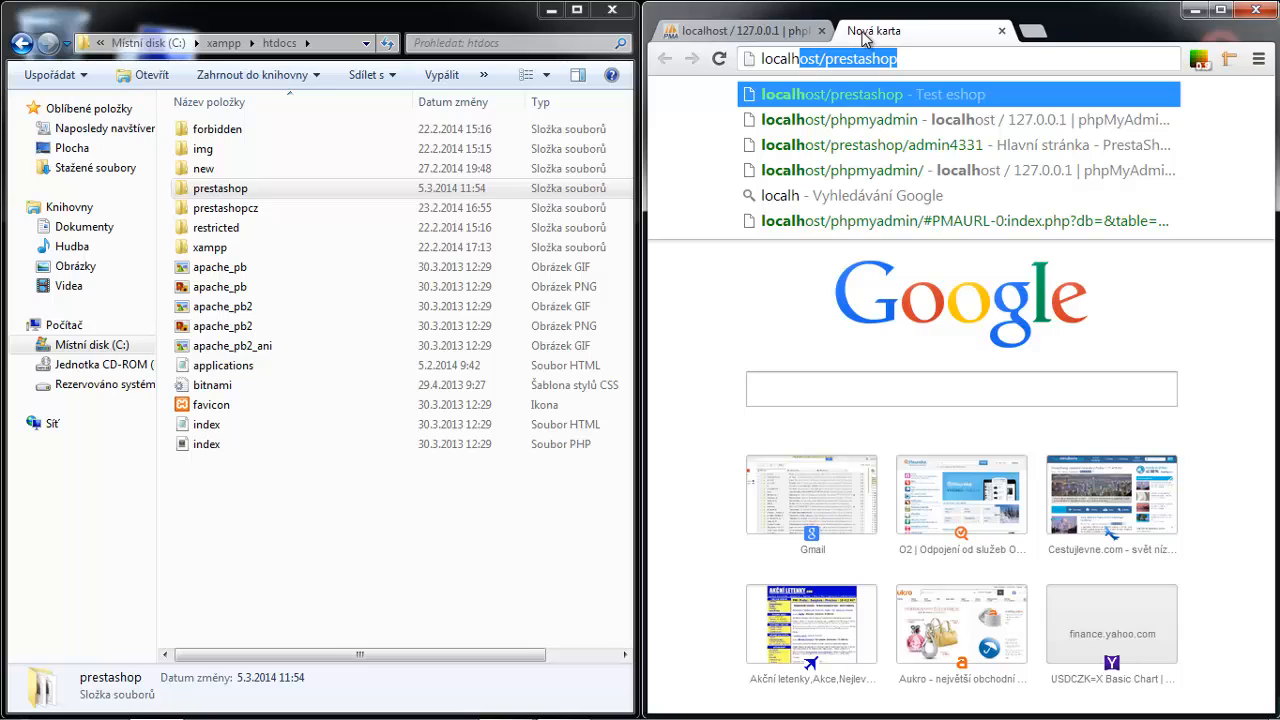
text(ost/)
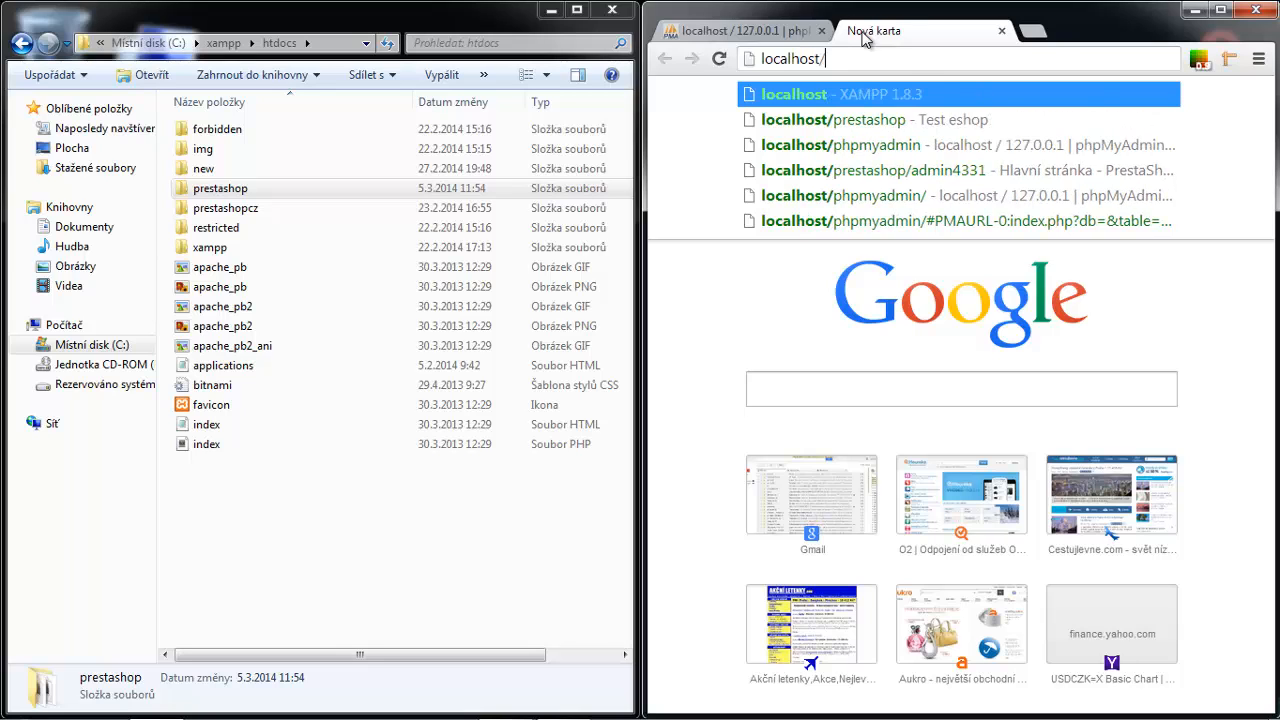
text(prestashop)
key(Return)
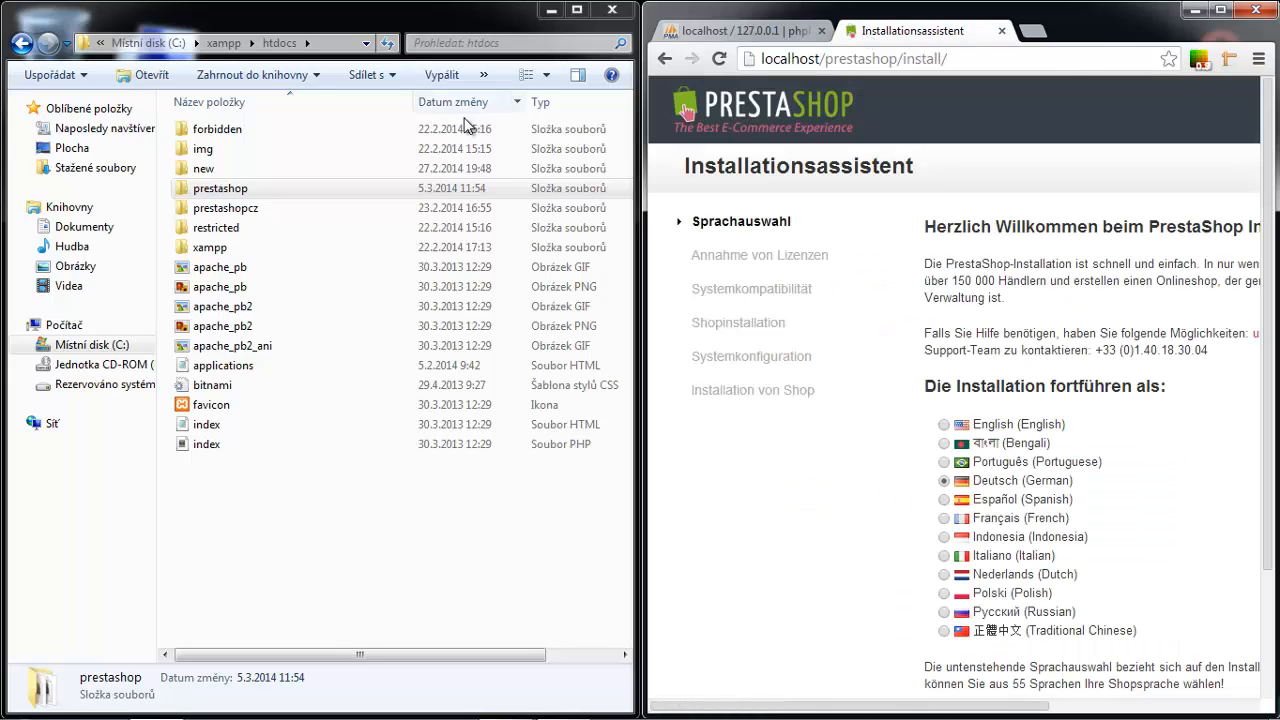
Open the prestashop folder in Explorer and maximize the browser showing the installer.
click(345, 188)
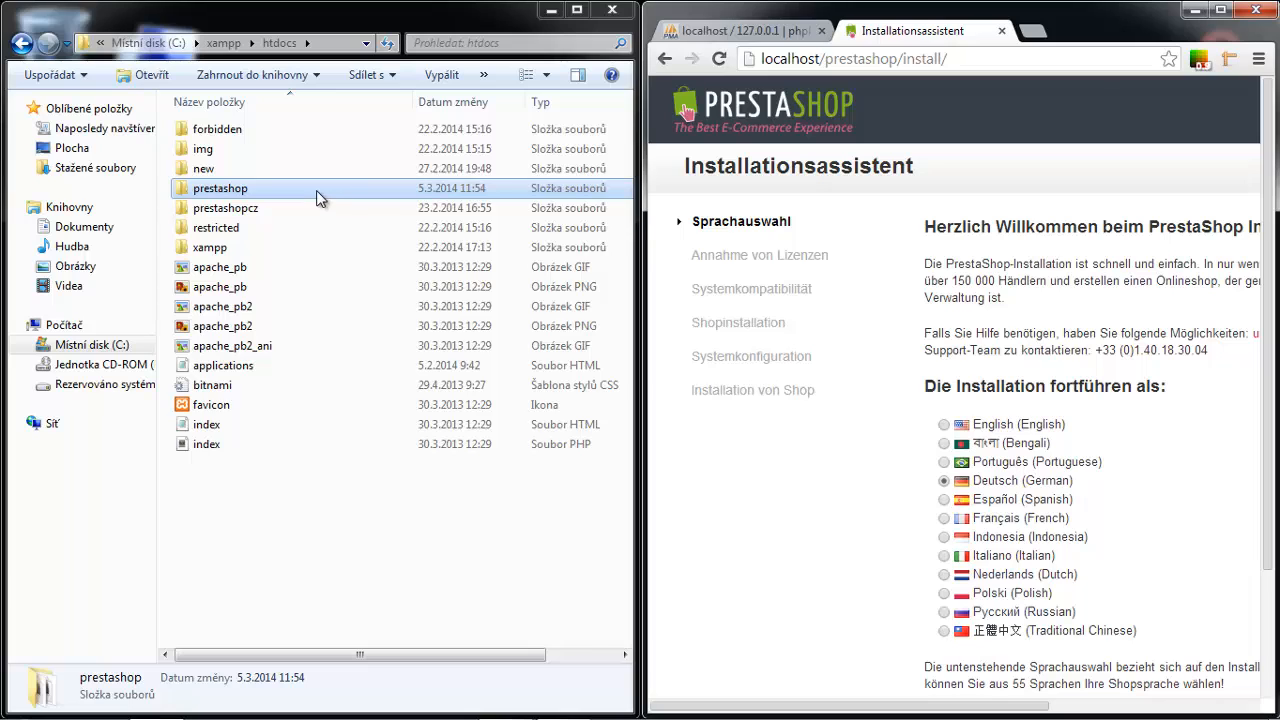
double_click(305, 190)
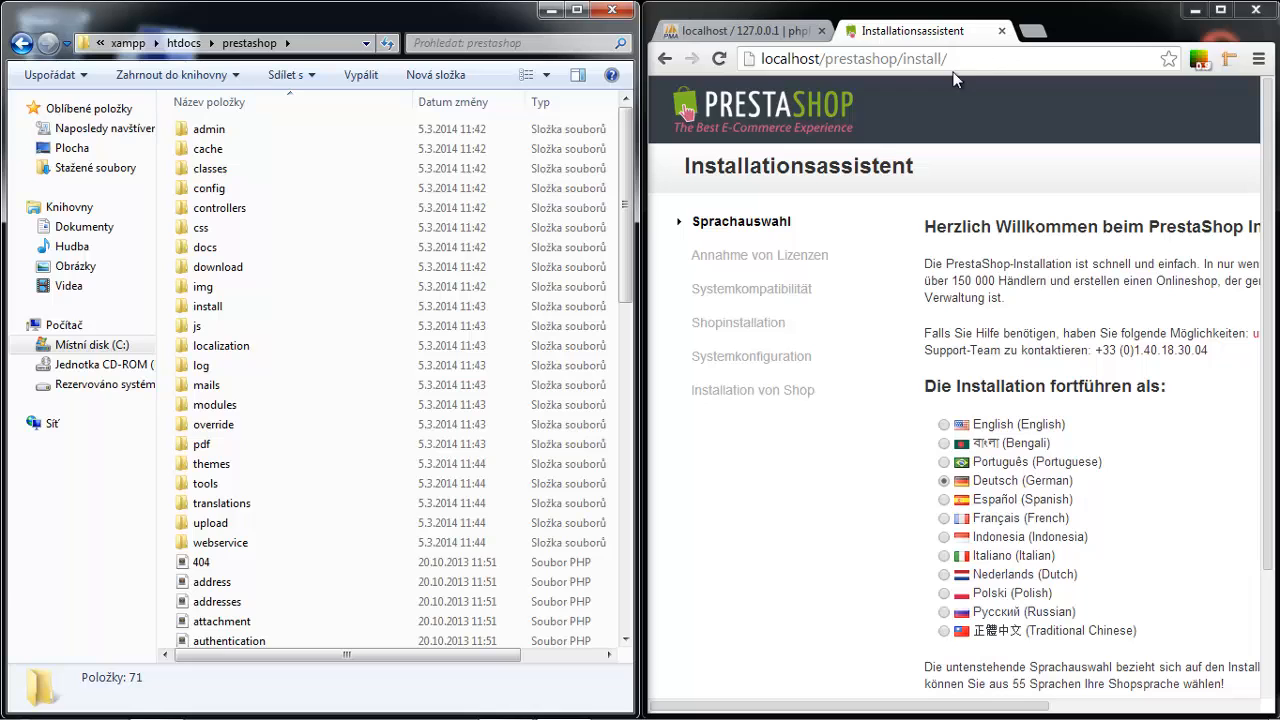
double_click(1146, 26)
click(916, 194)
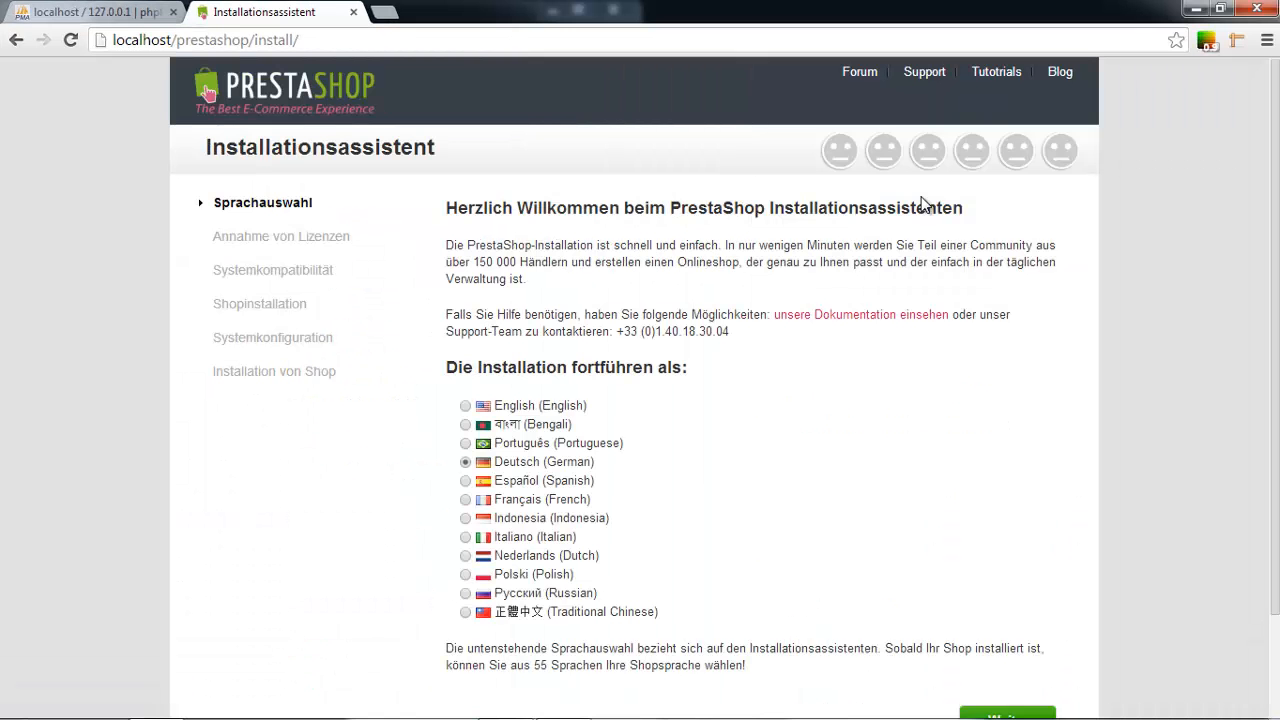
Choose English as the installer language and continue to the license agreement.
scroll(729, 441, down, 1)
click(466, 310)
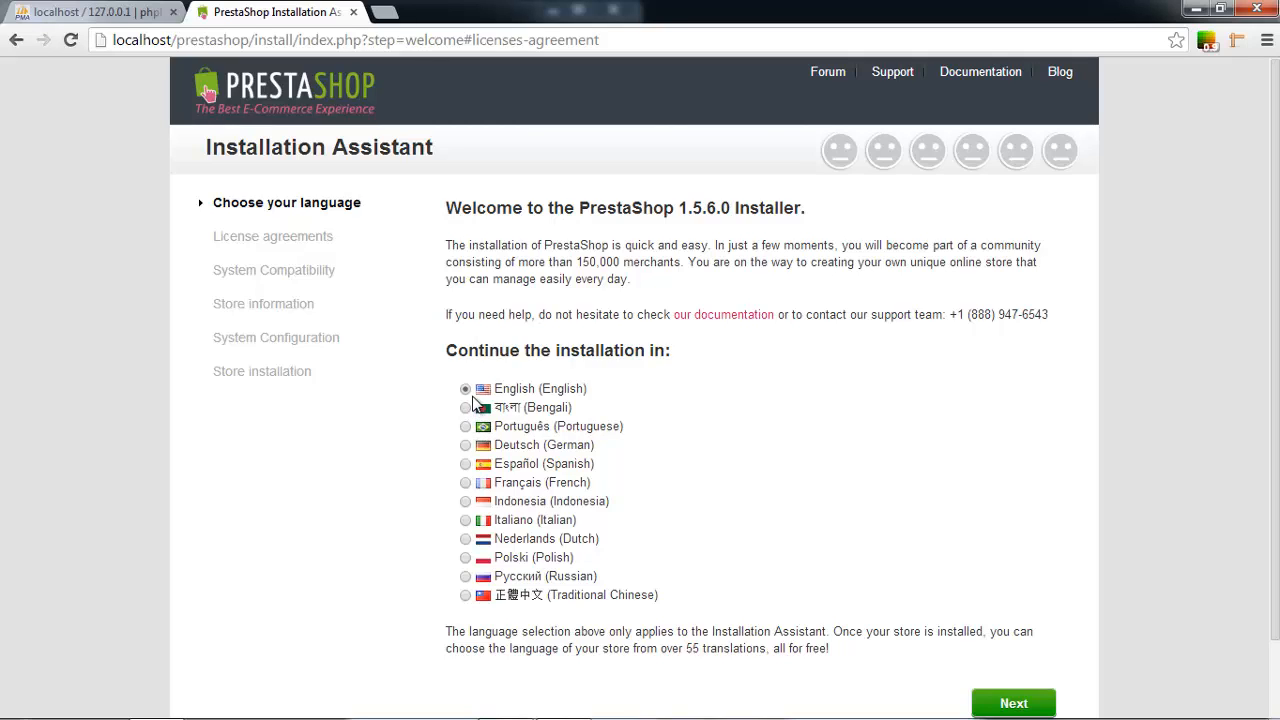
scroll(462, 348, down, 2)
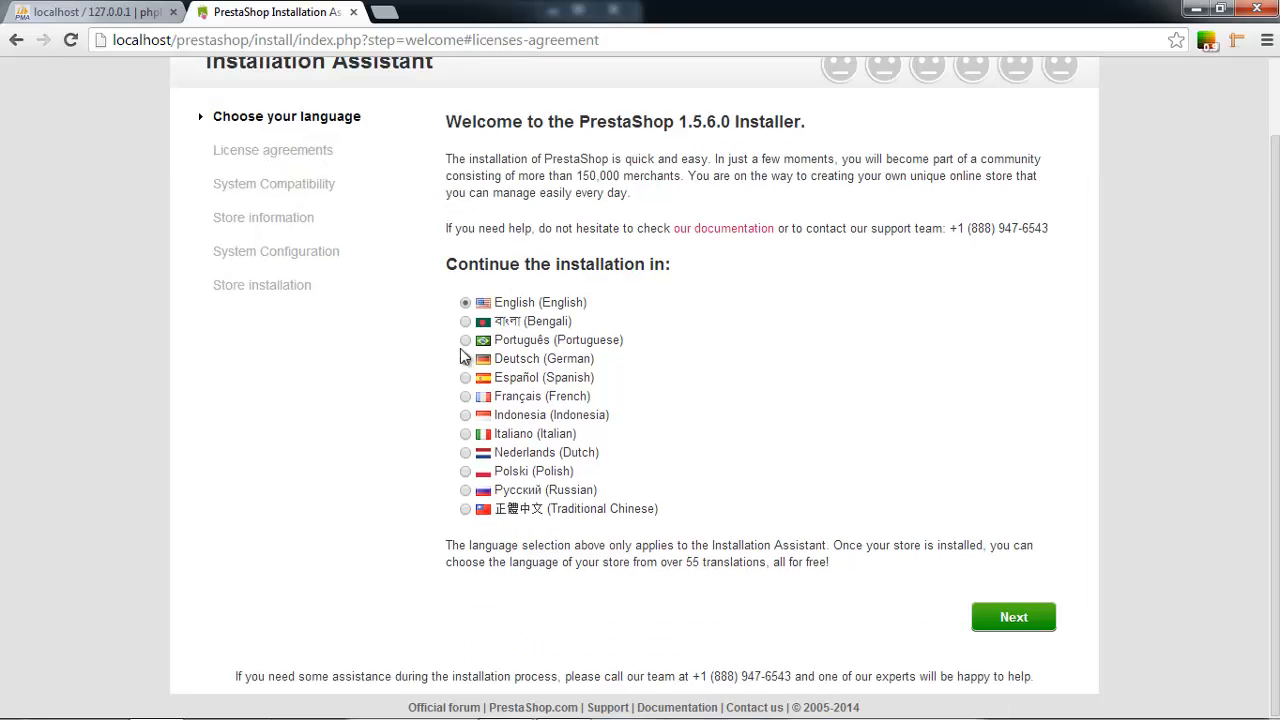
click(1047, 617)
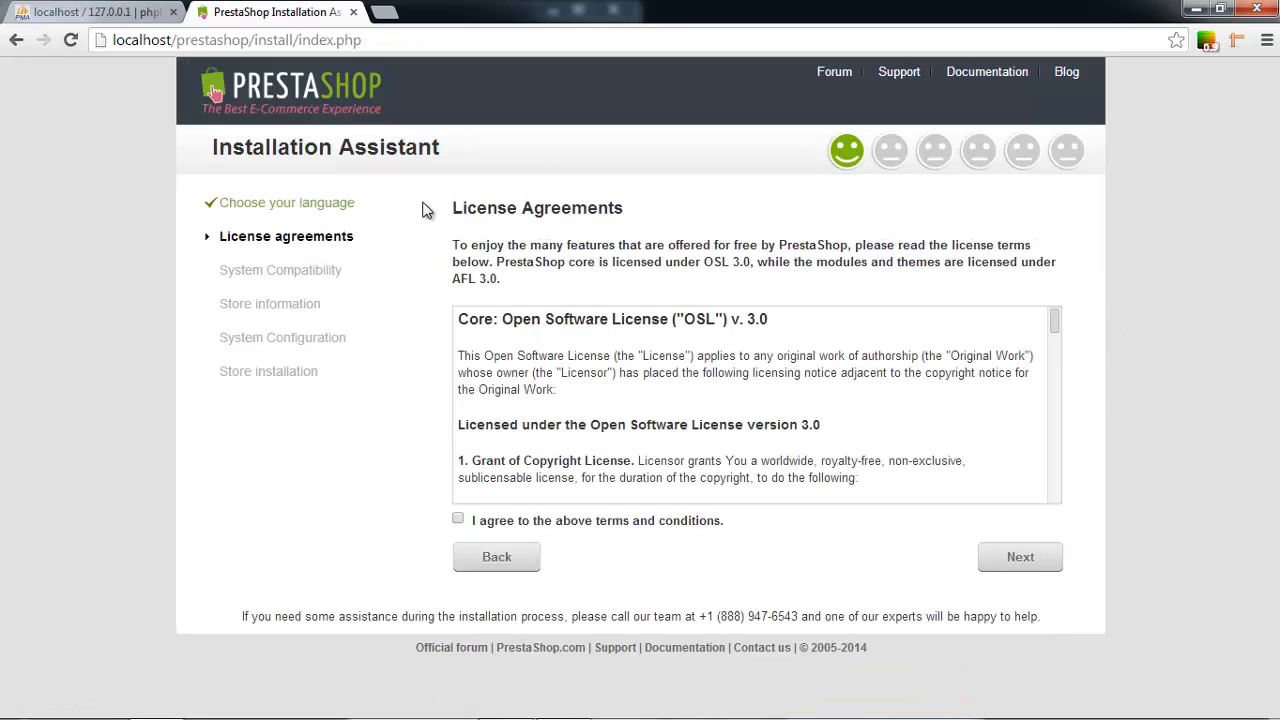
Agree to the license terms and conditions and continue.
drag(454, 209, 692, 209)
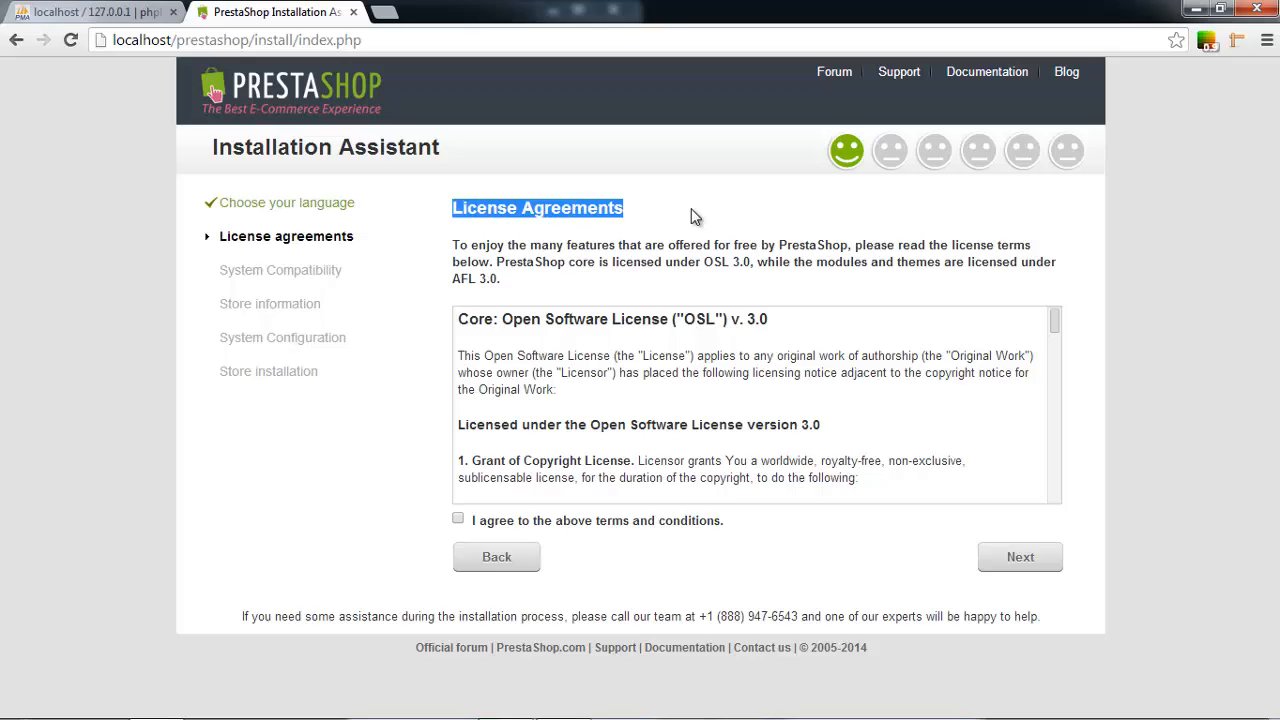
drag(1055, 325, 1068, 518)
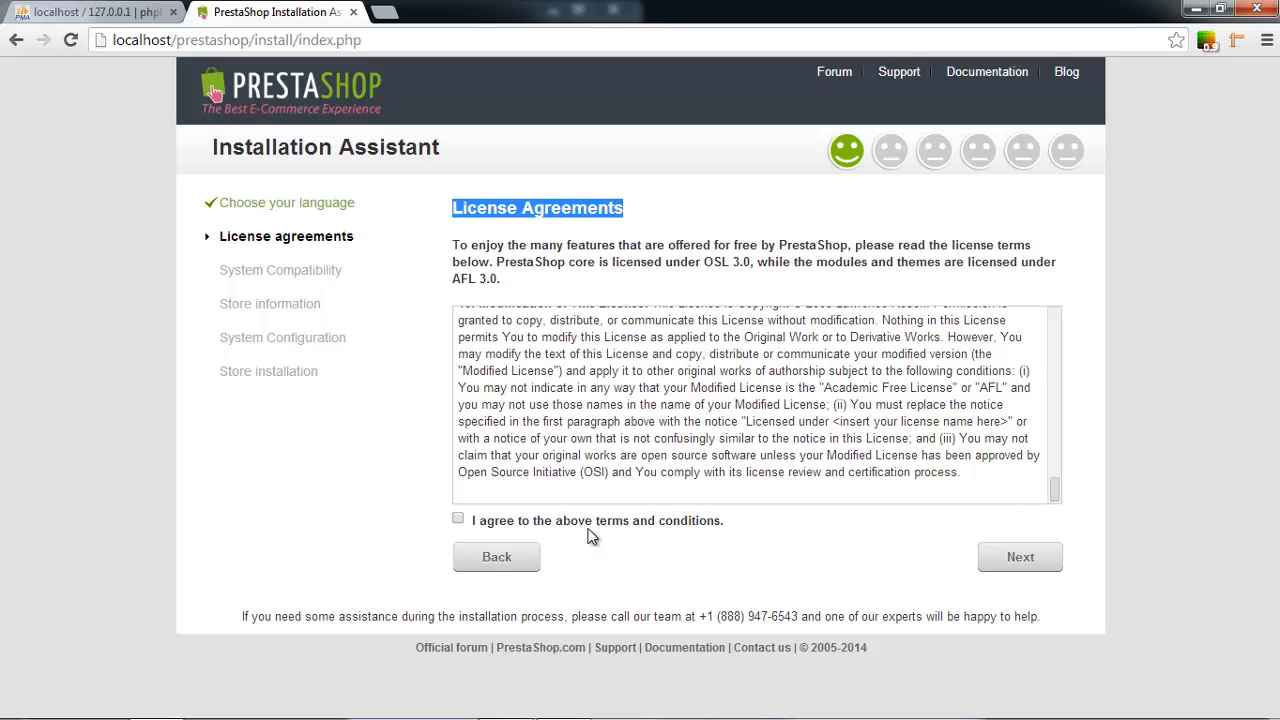
click(458, 519)
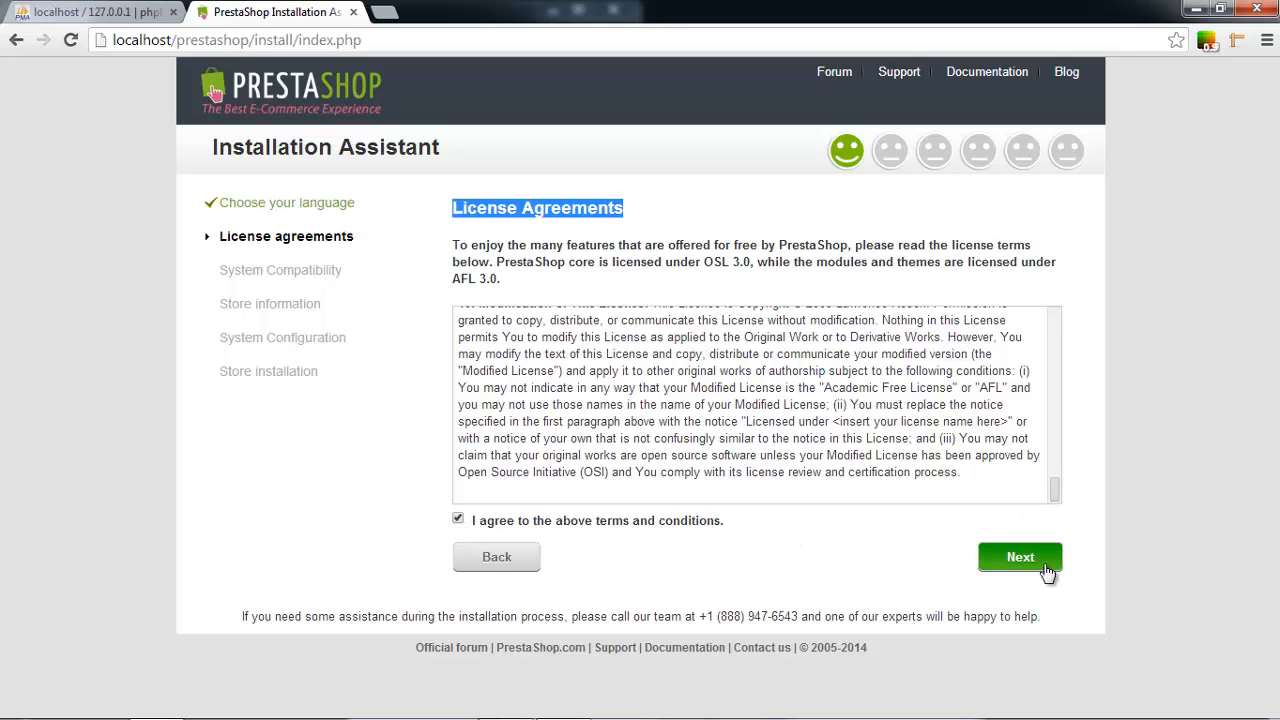
click(1046, 570)
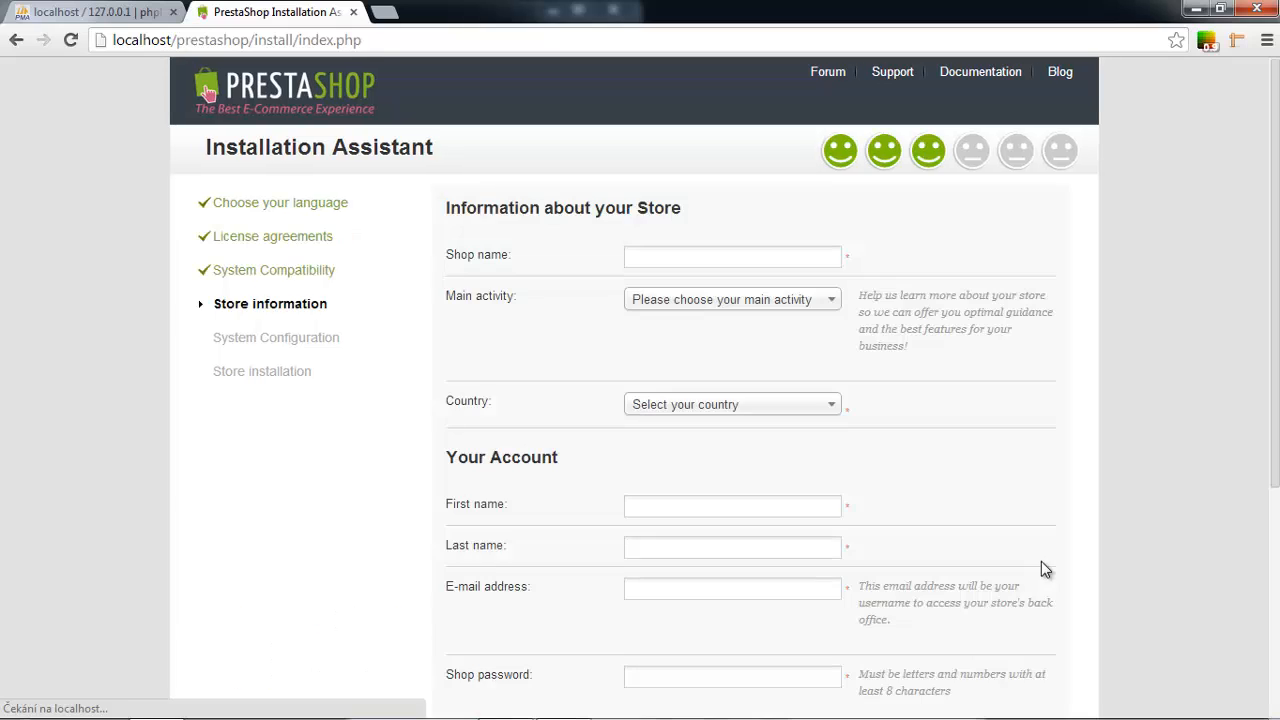
Enter 'Shop default' as the shop name.
scroll(1028, 504, down, 3)
scroll(1028, 504, up, 3)
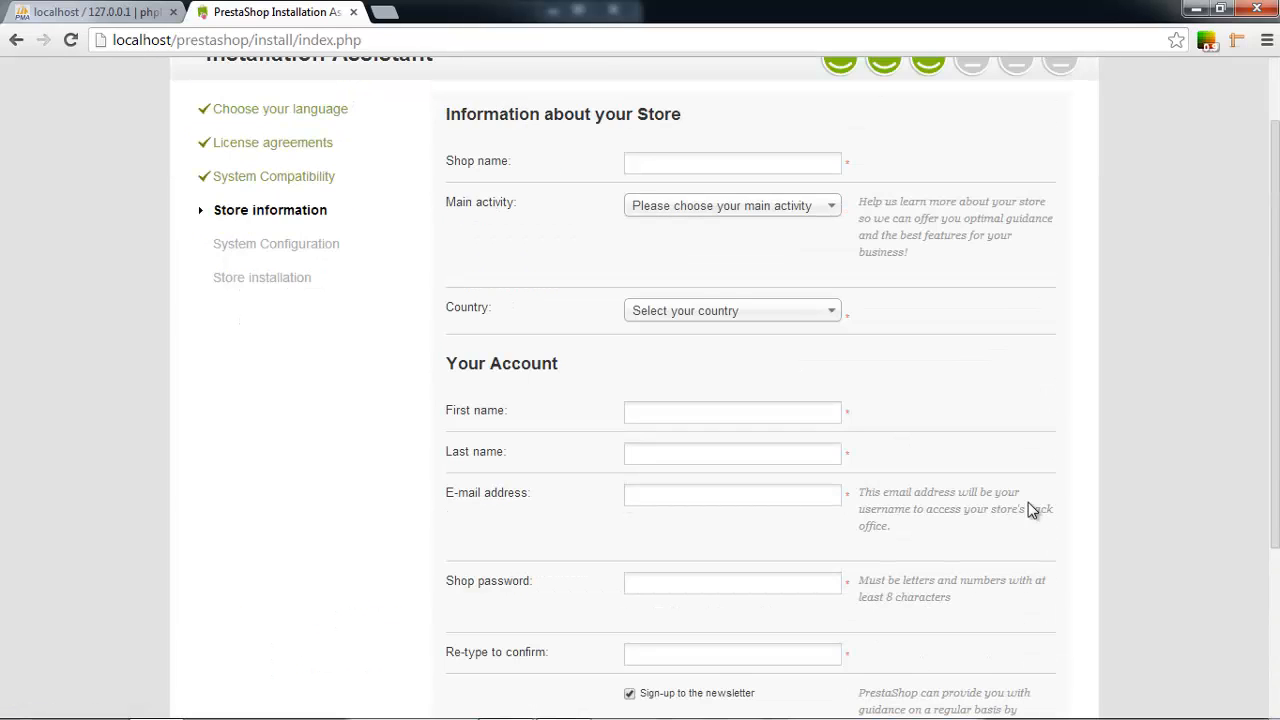
mouse_move(343, 277)
mouse_down()
mouse_move(183, 274)
mouse_move(339, 277)
mouse_up()
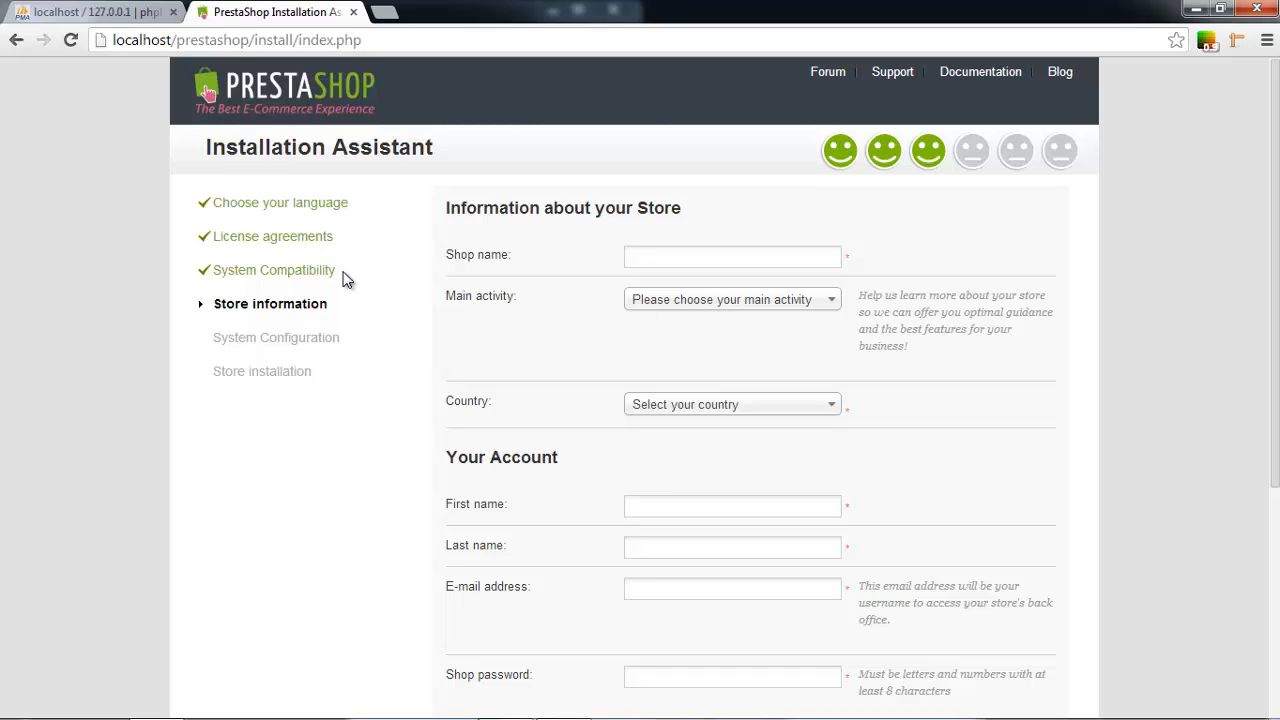
scroll(345, 280, down, 2)
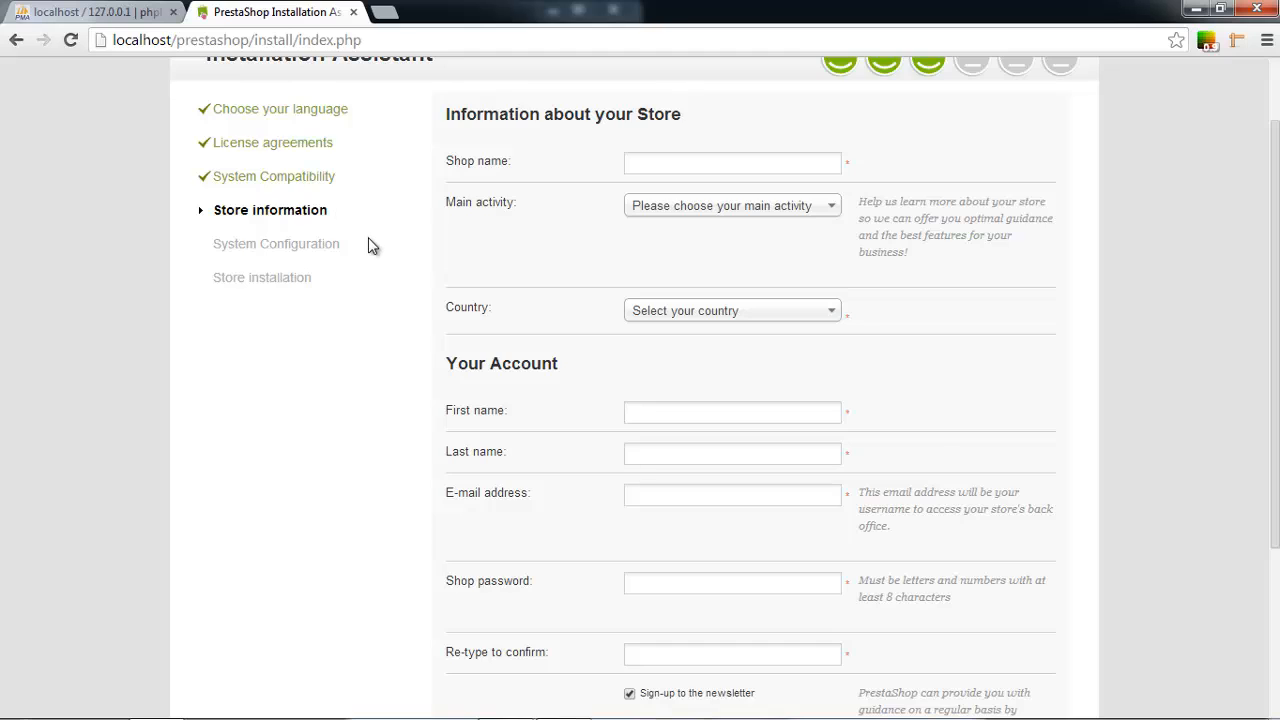
scroll(368, 237, down, 3)
scroll(368, 237, up, 3)
scroll(368, 238, up, 1)
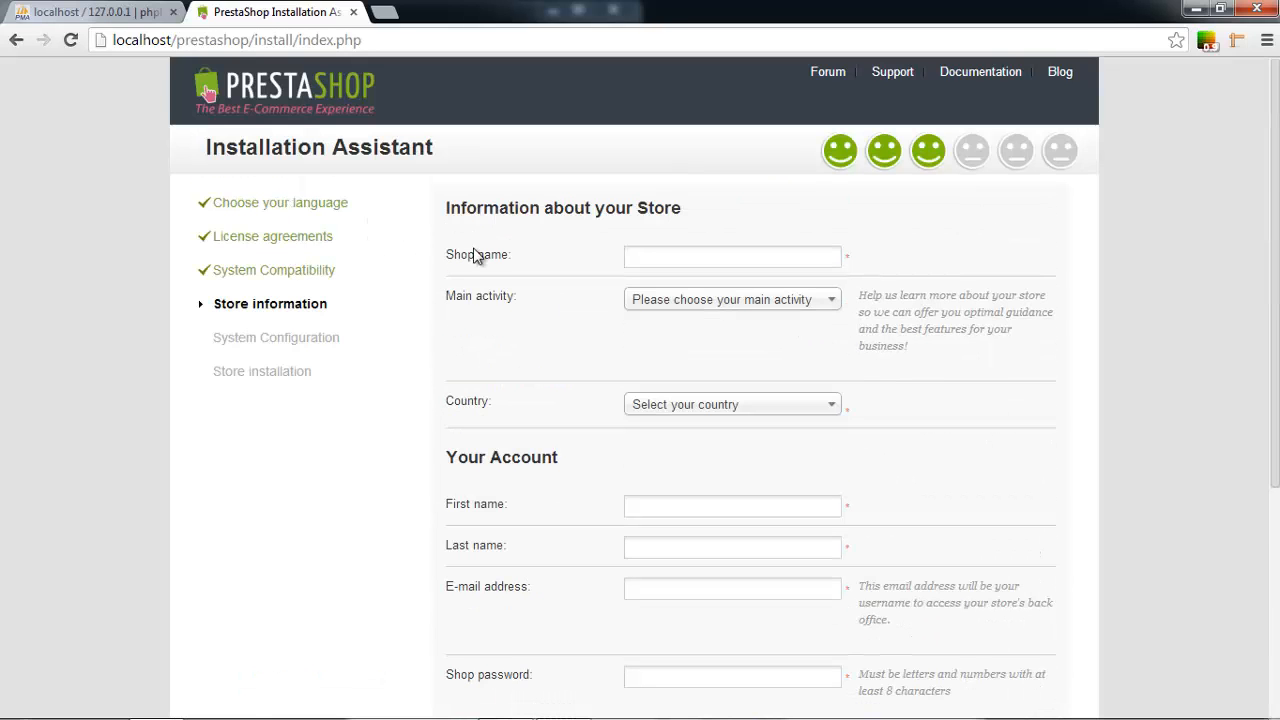
click(761, 256)
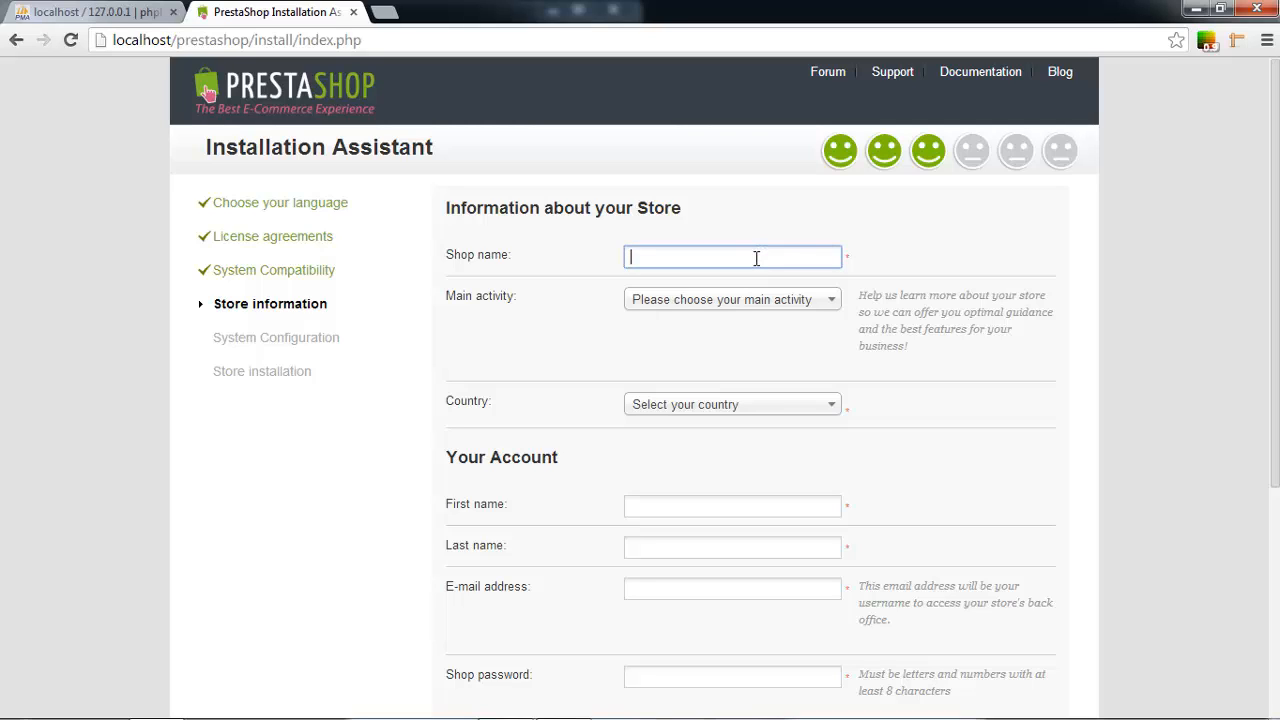
text(Shop default)
Set main activity to Computer Hardware and Software and country to United States.
click(743, 304)
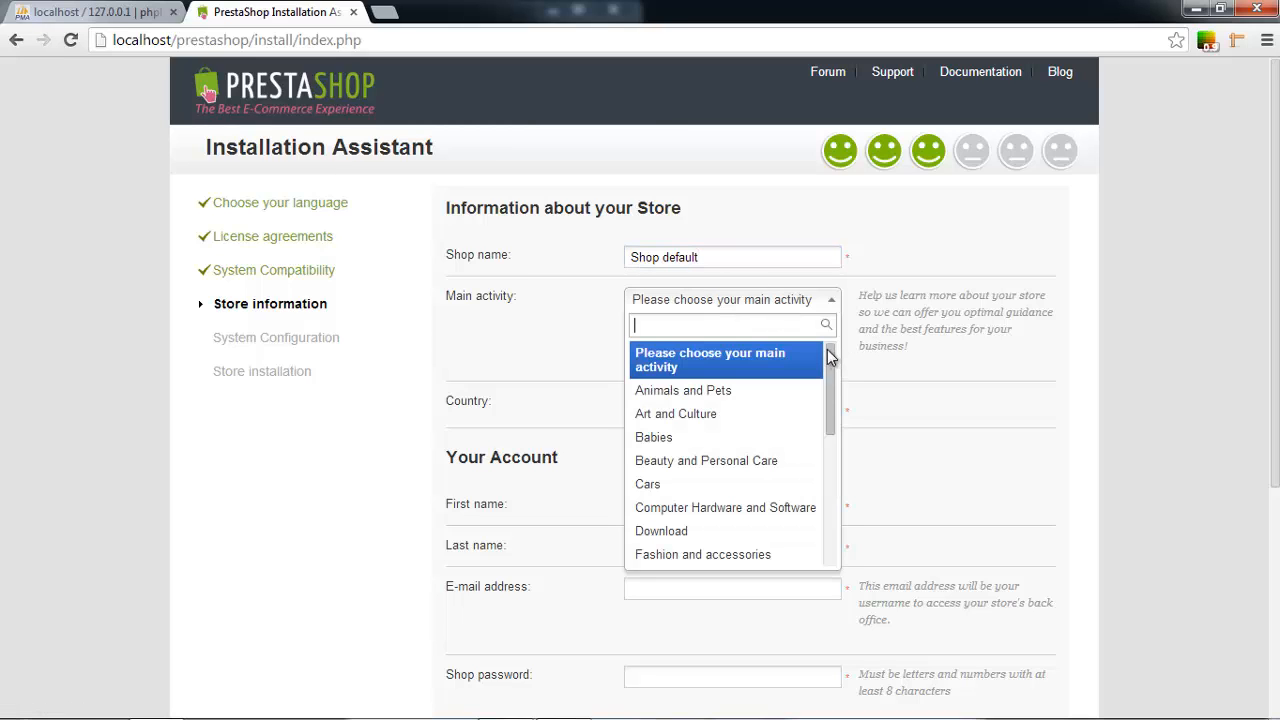
text(so)
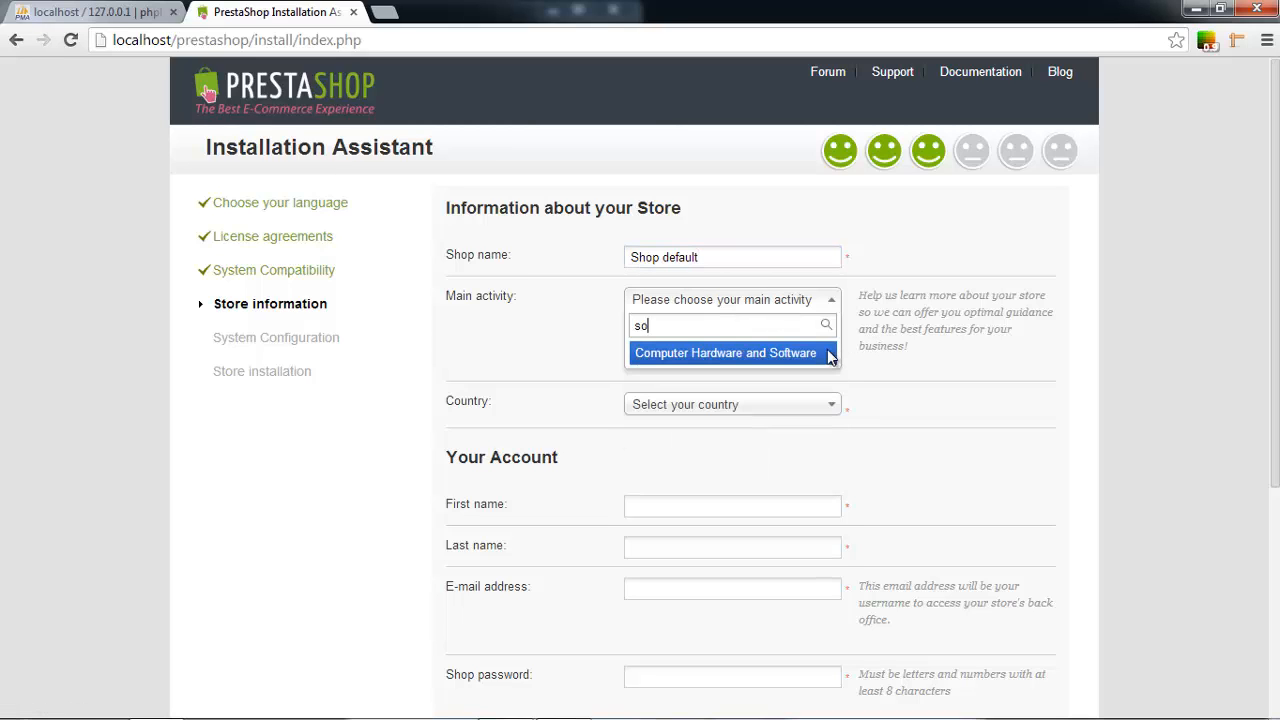
click(724, 355)
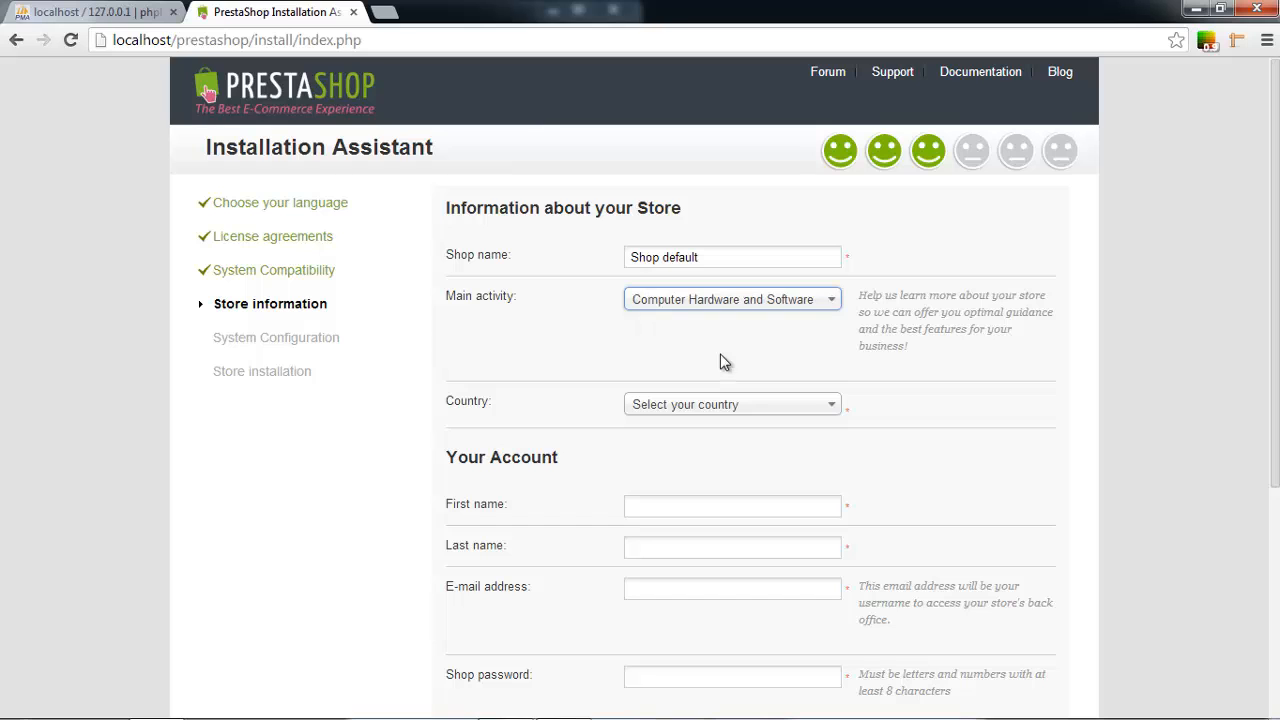
click(706, 410)
text(czech)
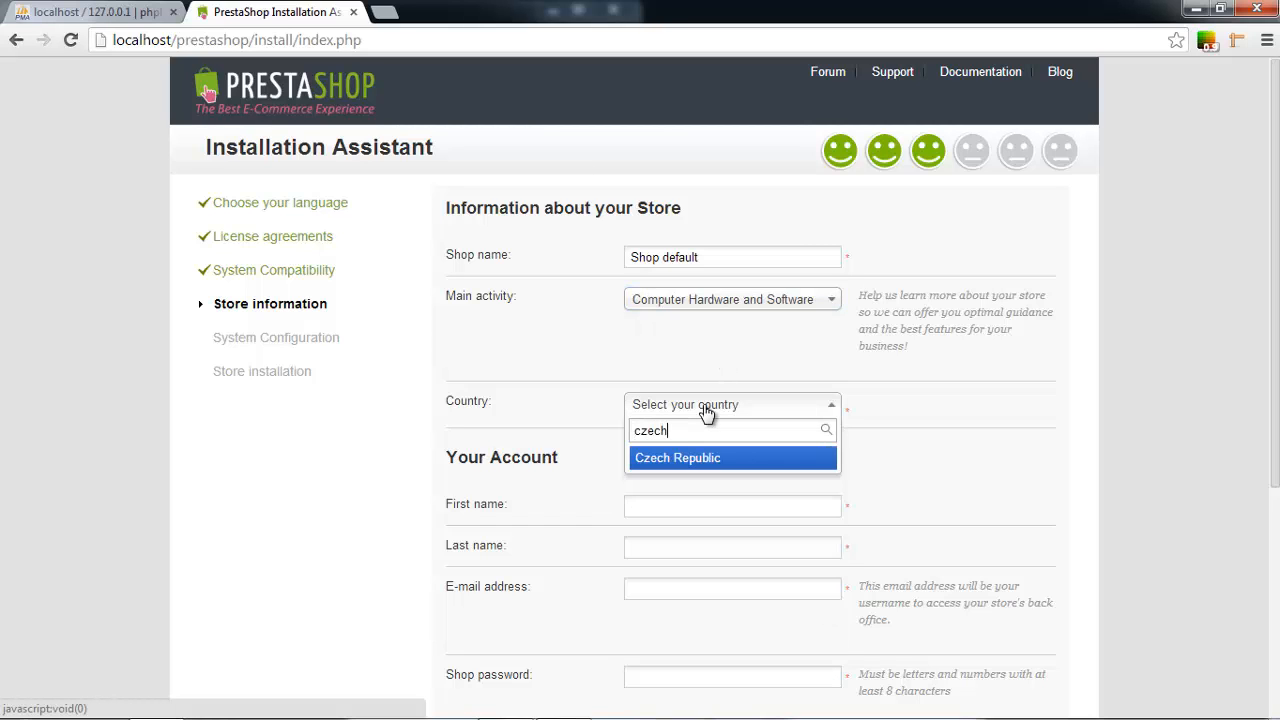
key(Return)
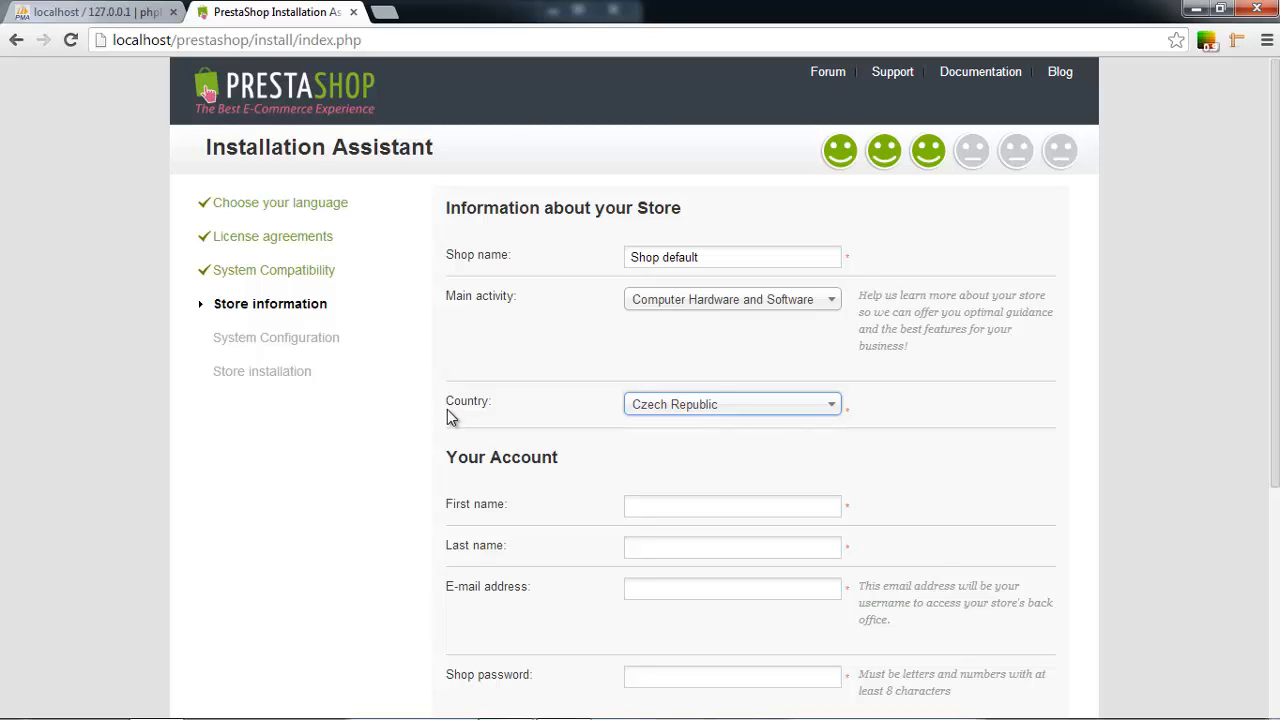
click(654, 410)
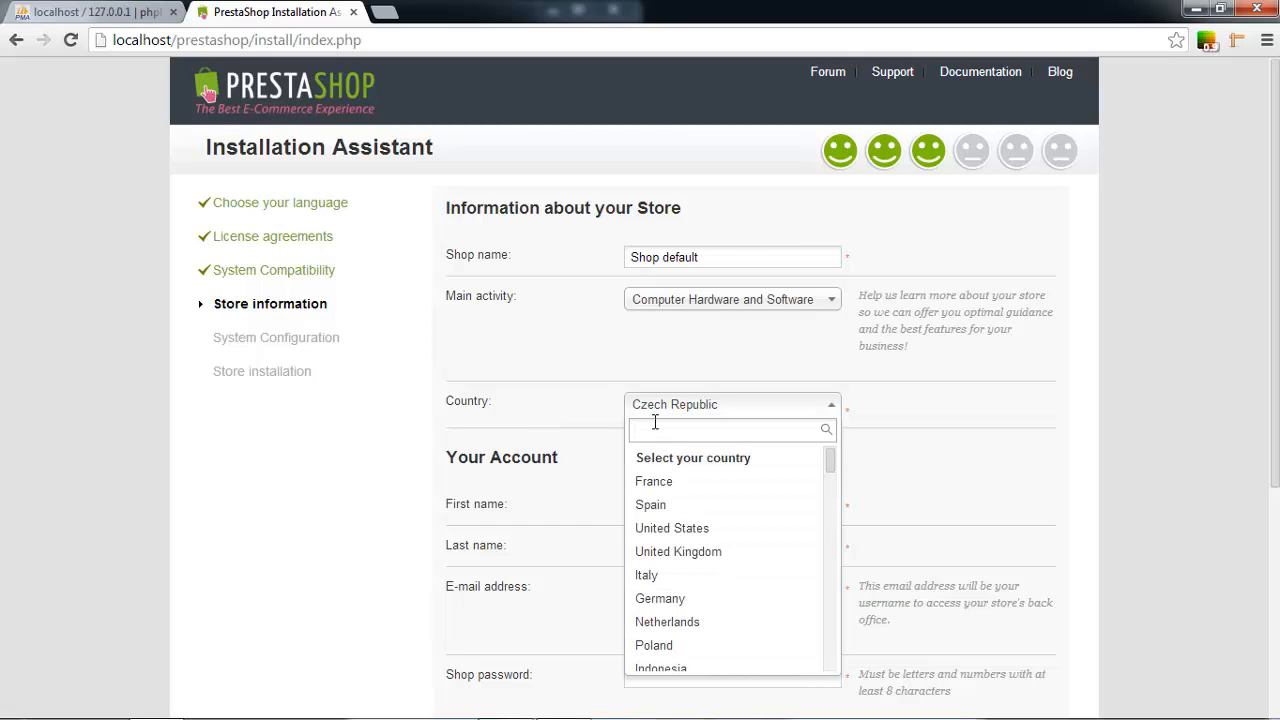
text(unite)
key(Return)
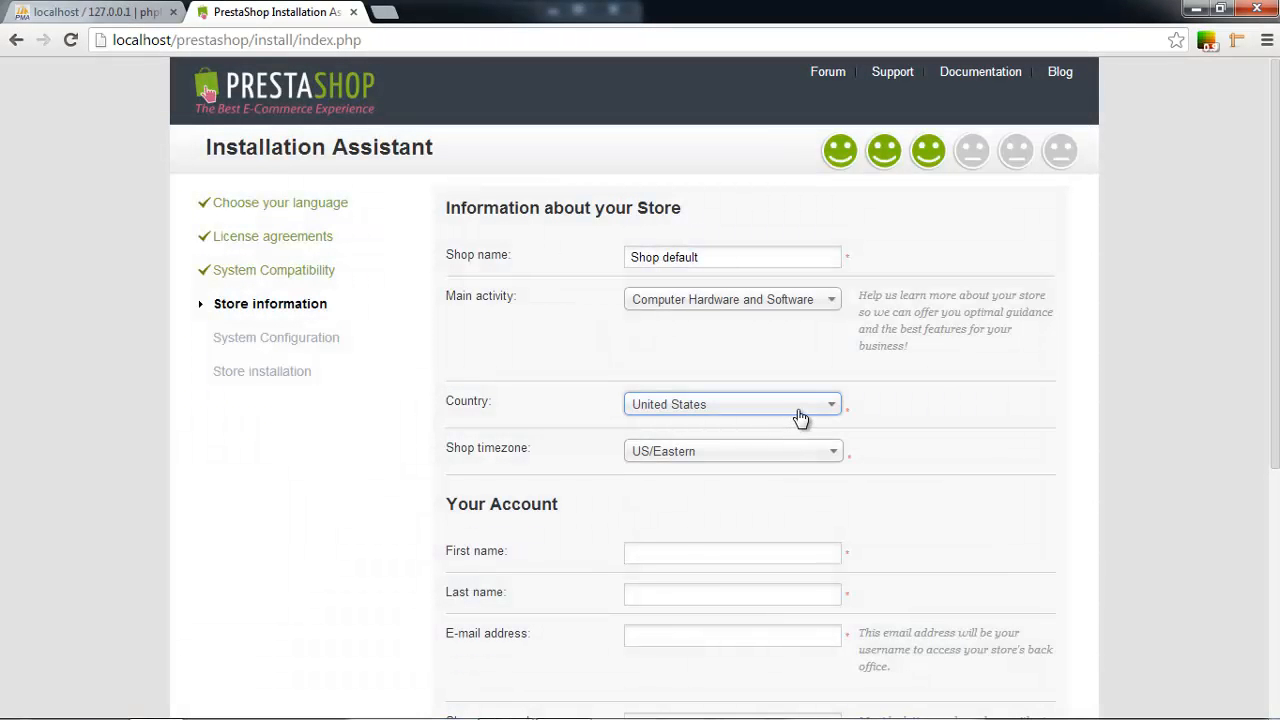
Set the shop timezone to US/Central.
click(796, 453)
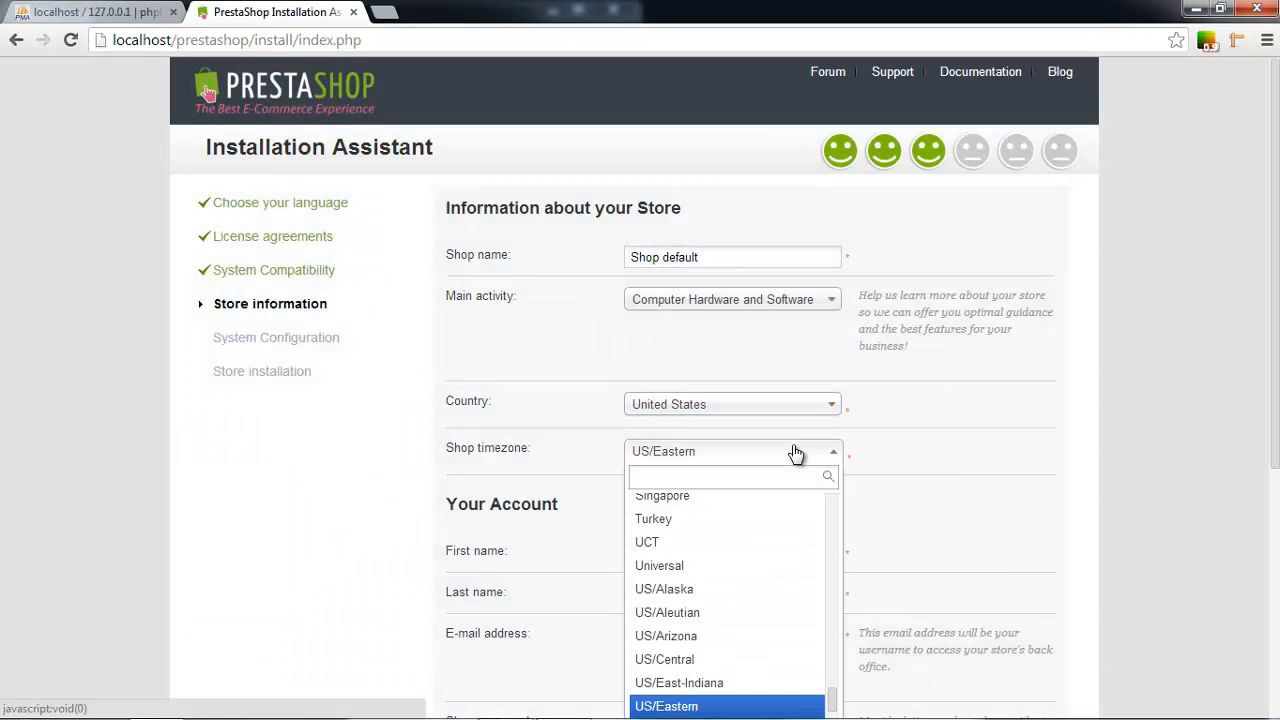
click(796, 453)
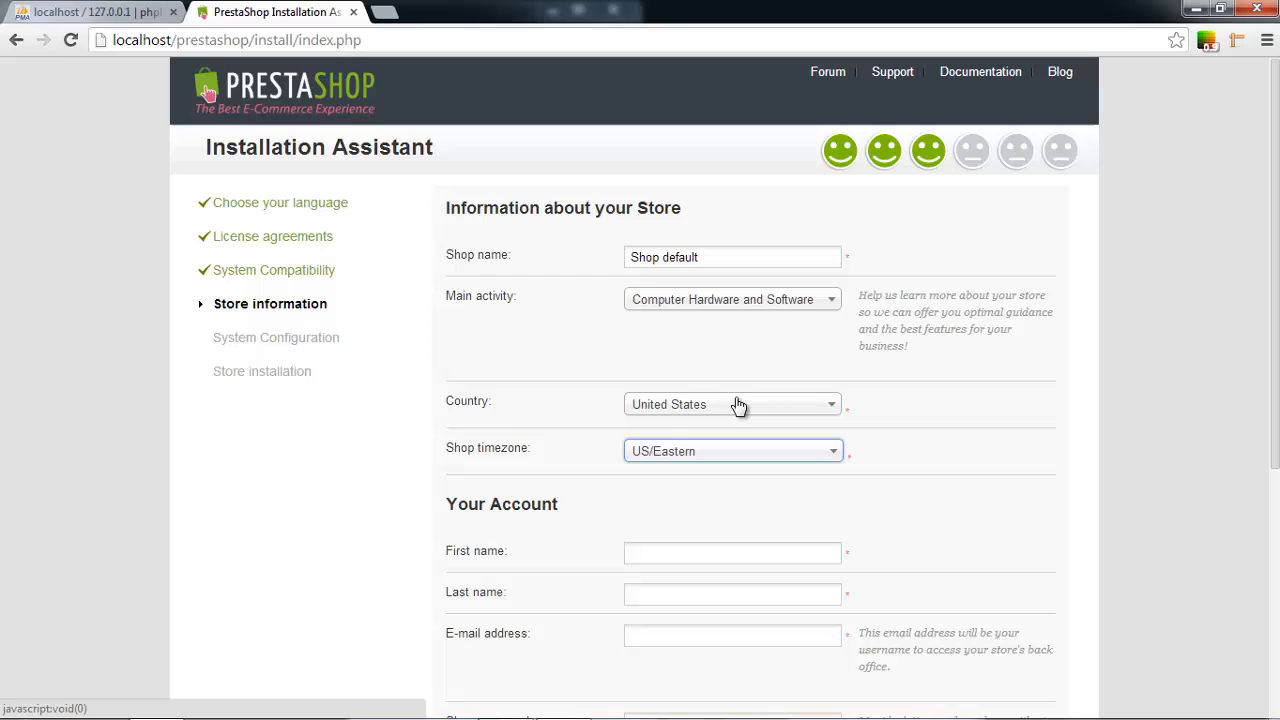
click(677, 455)
scroll(690, 520, down, 2)
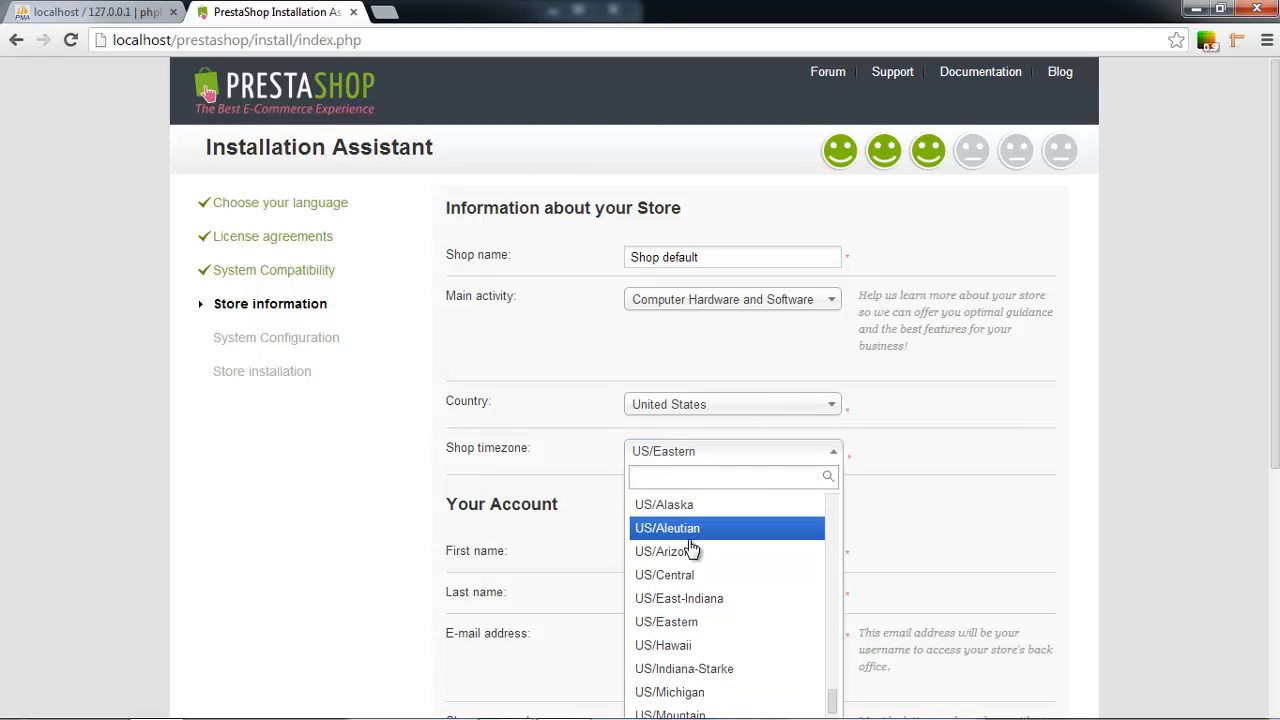
scroll(690, 548, down, 3)
click(141, 518)
scroll(141, 518, down, 1)
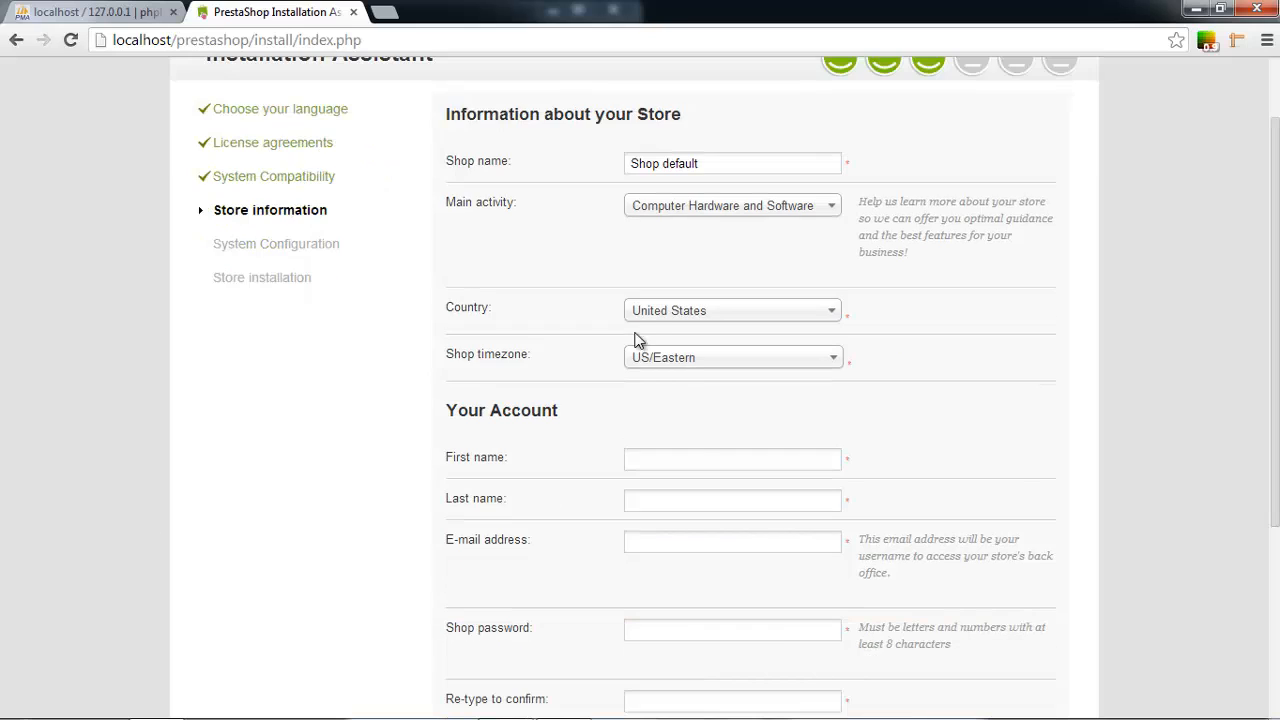
click(663, 357)
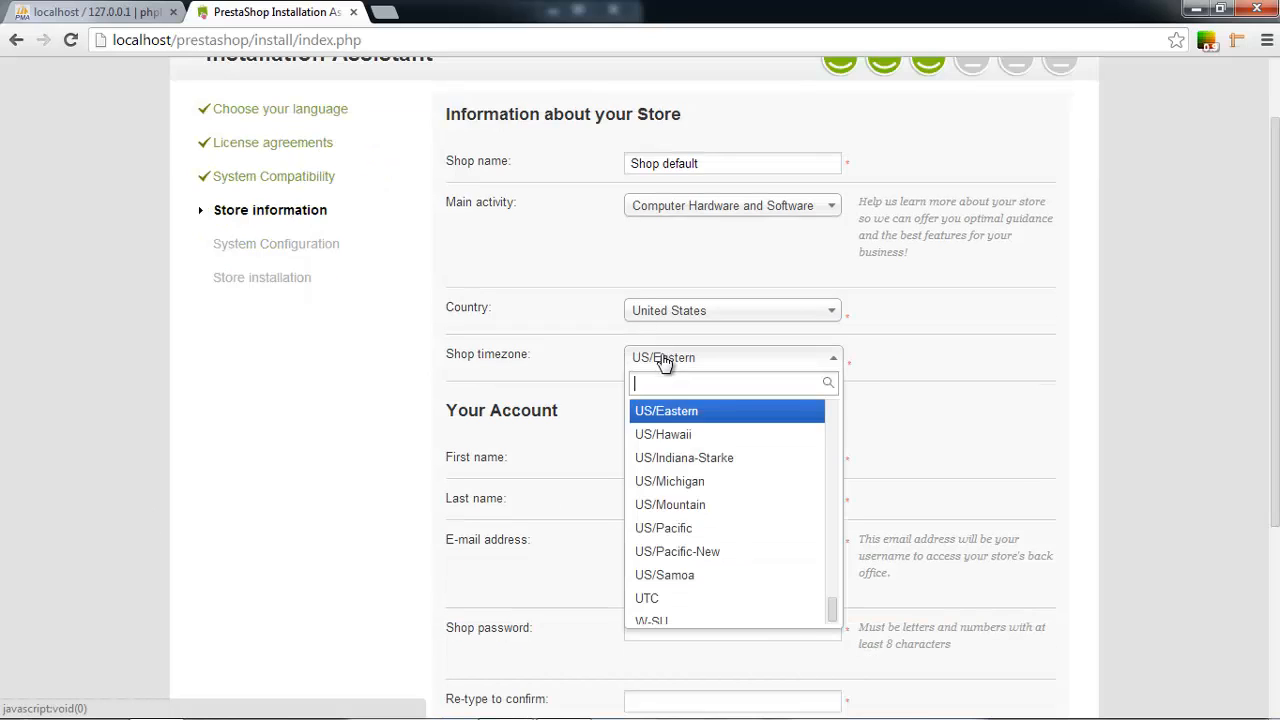
scroll(694, 528, up, 4)
click(696, 547)
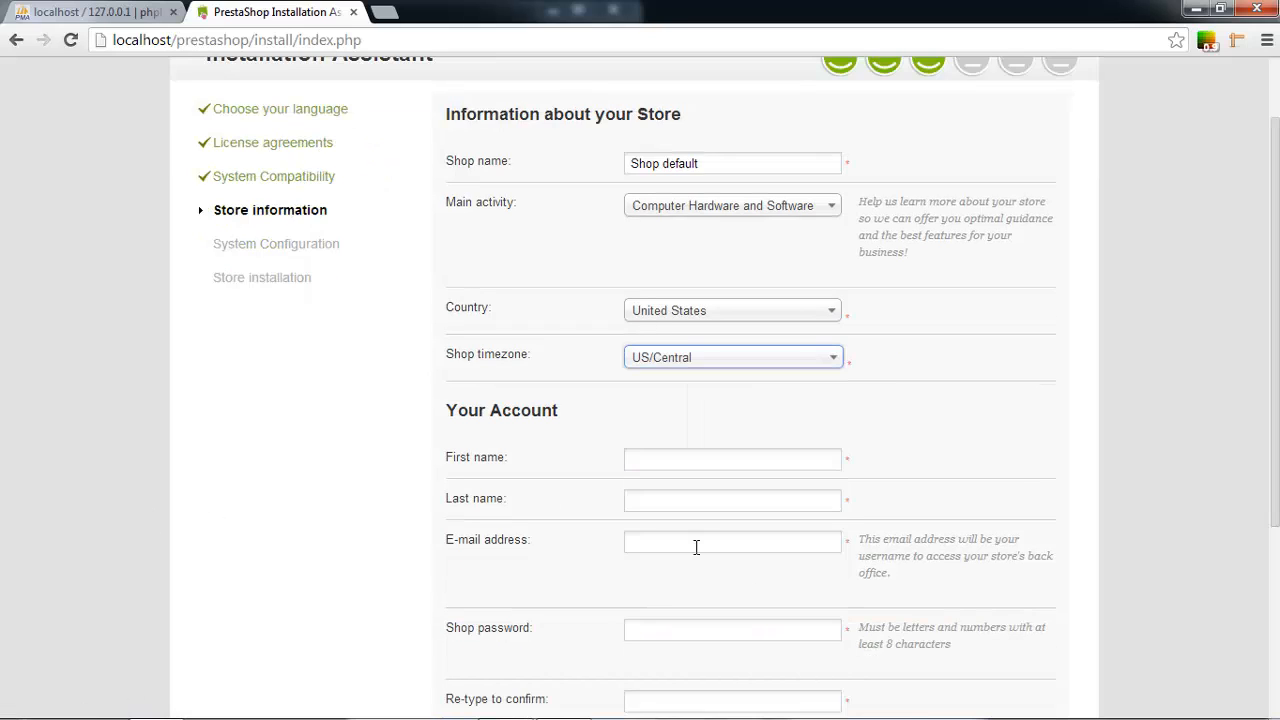
triple_click(470, 418)
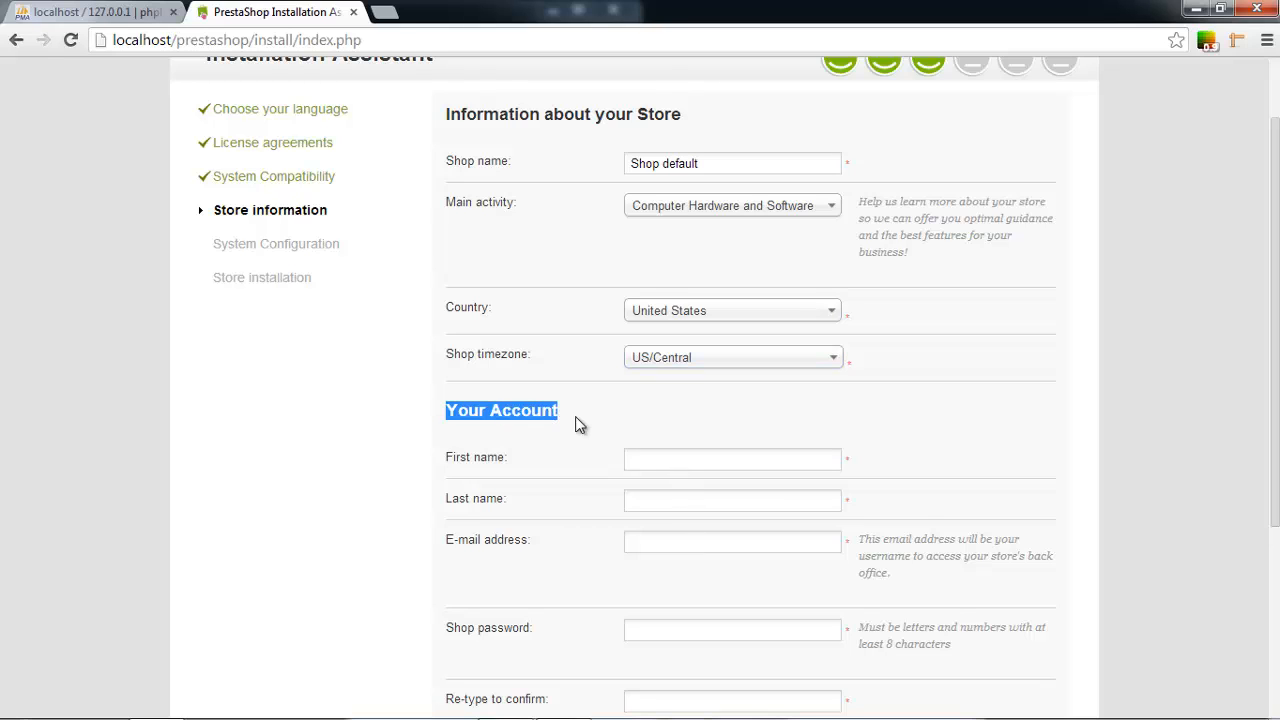
Enter first name First, last name Last and the account e-mail address.
scroll(610, 462, down, 1)
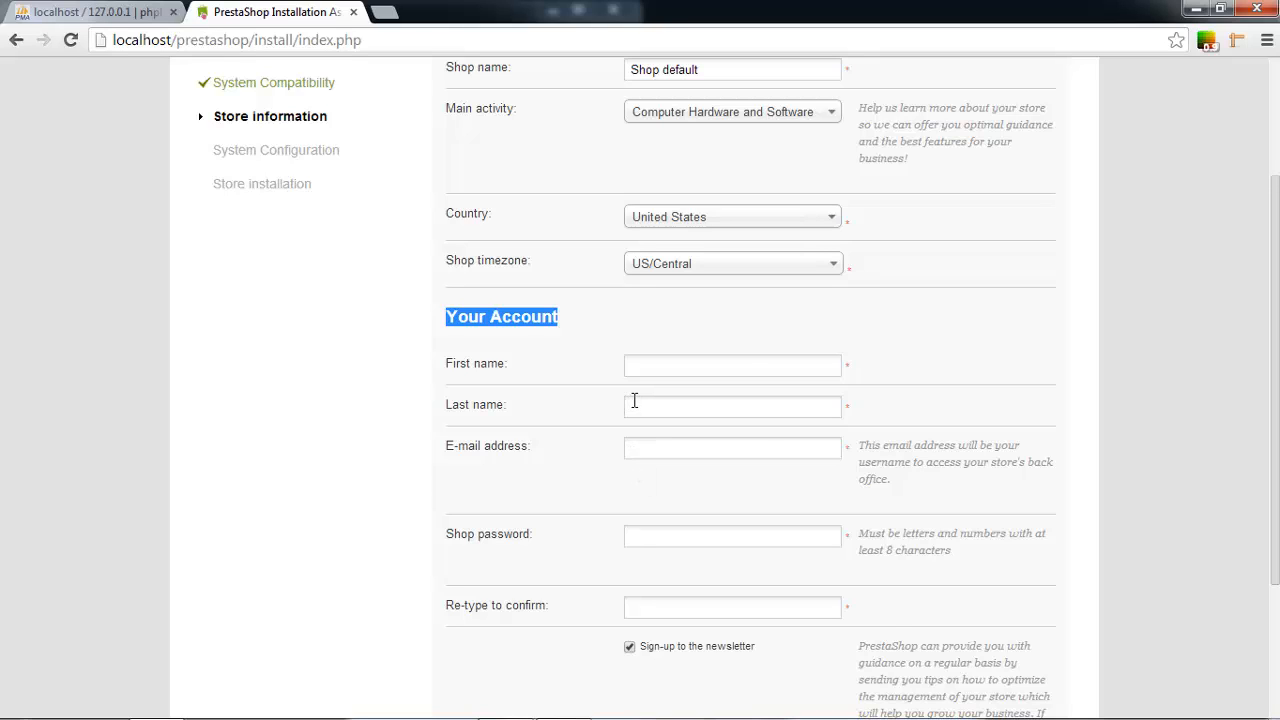
click(703, 364)
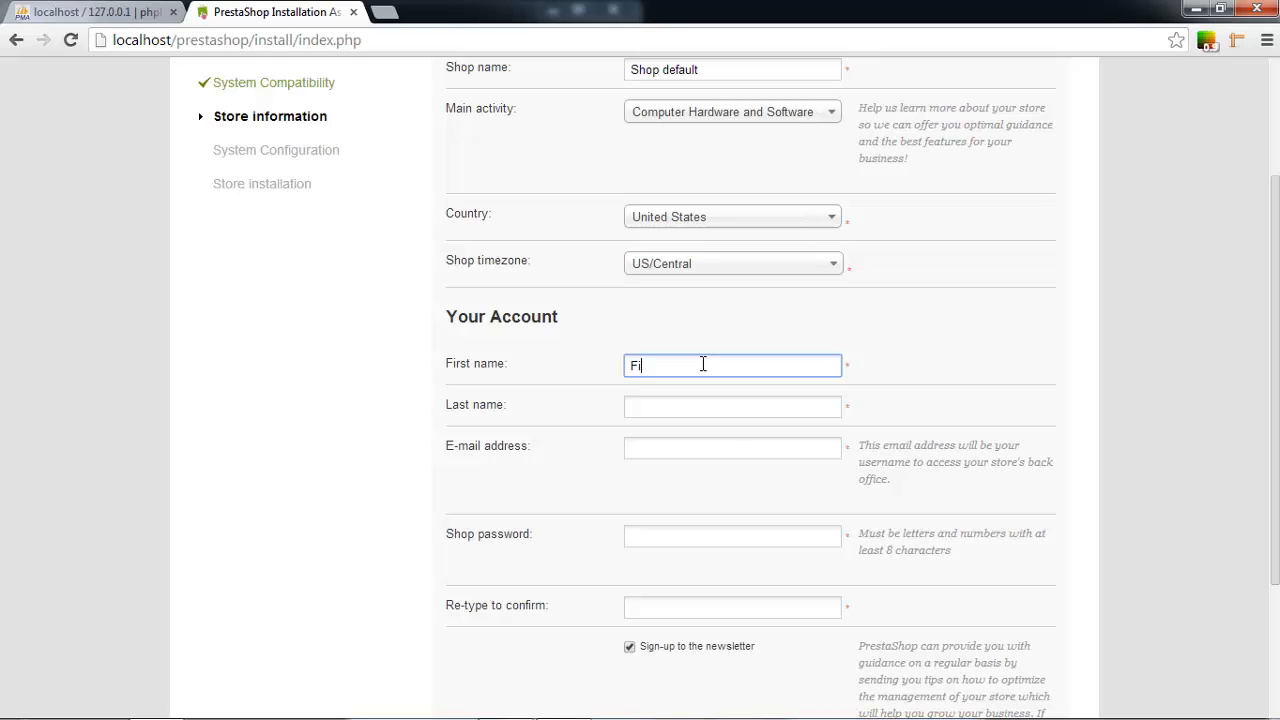
text(Firsst)
key(Tab)
click(703, 364)
text(t)
key(Tab)
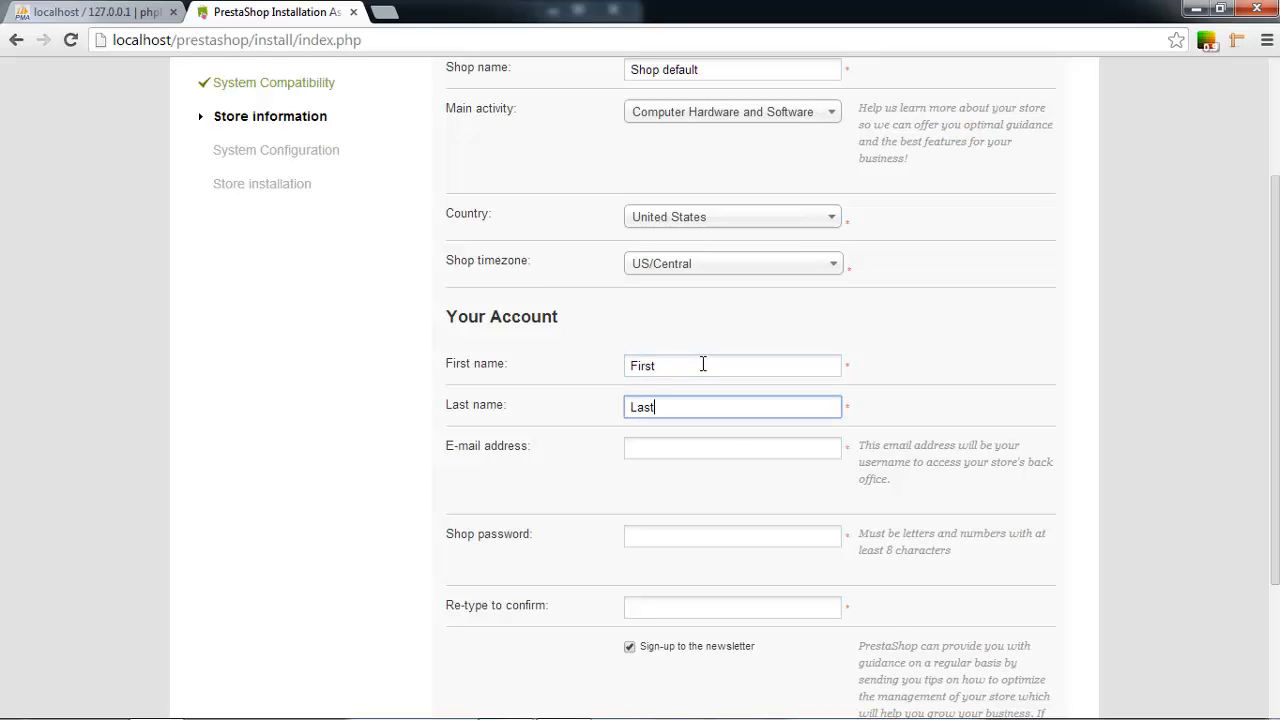
click(648, 450)
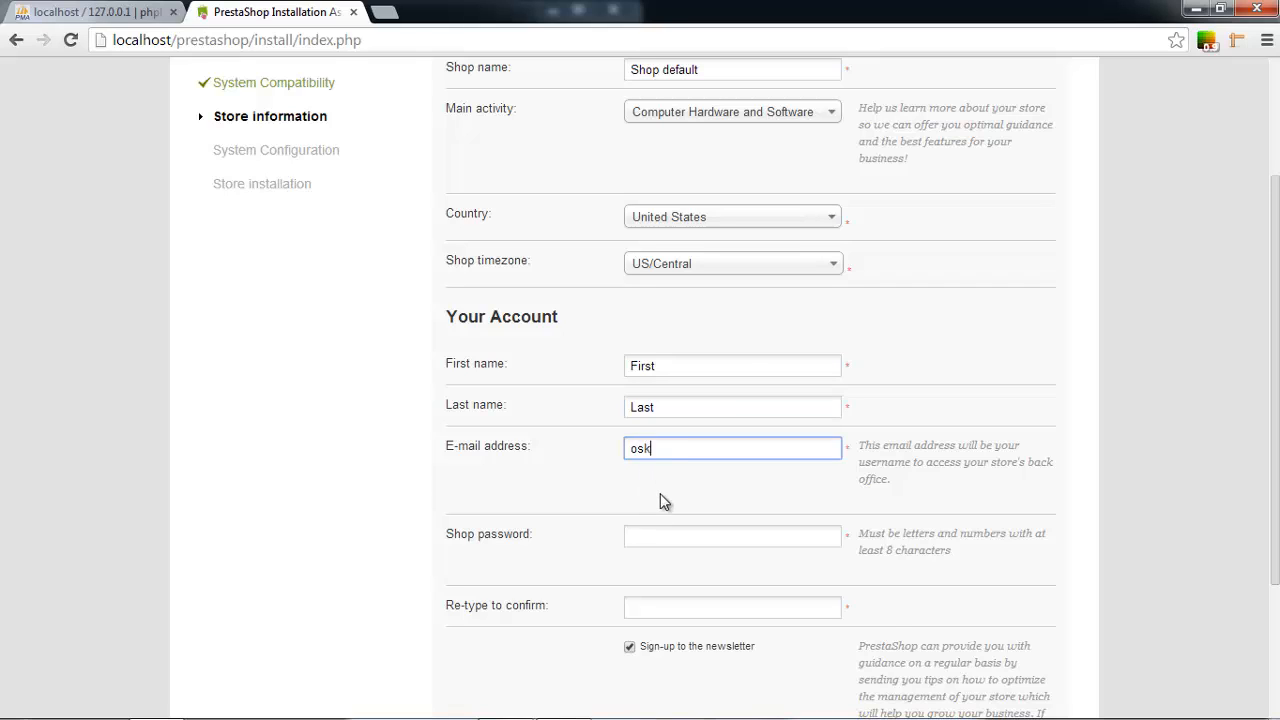
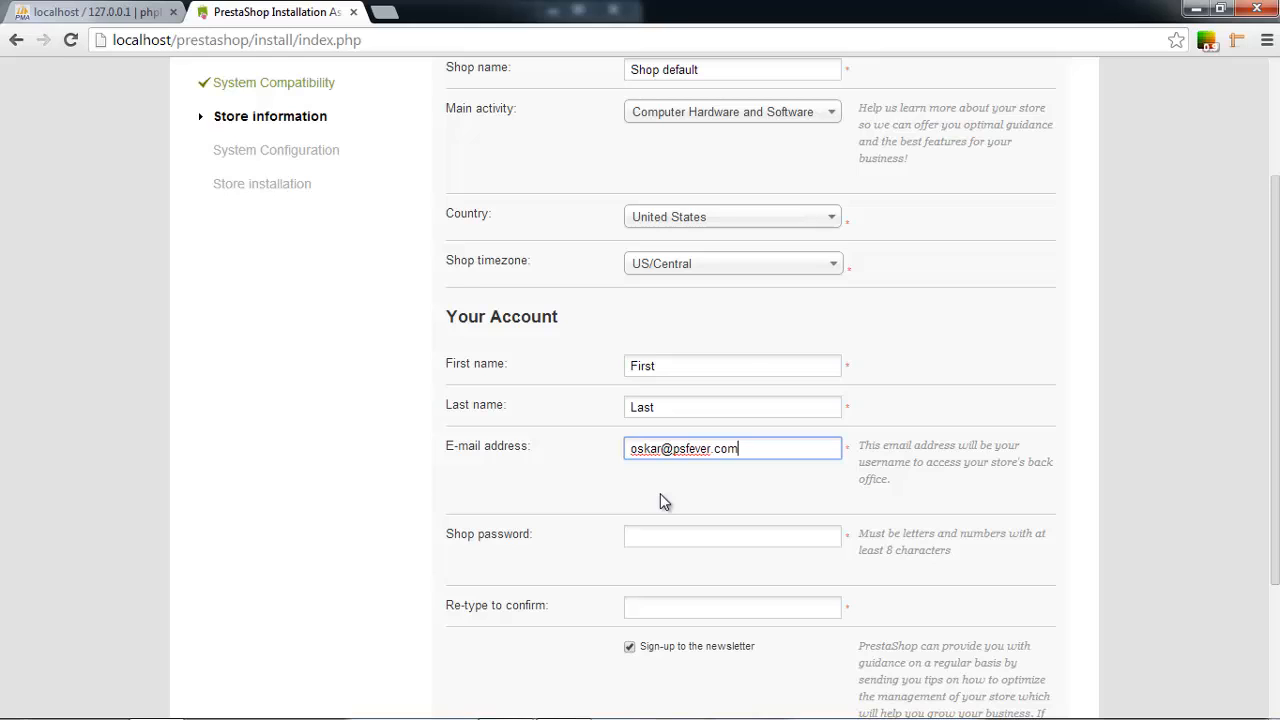
key(Tab)
Enter the shop password and its confirmation, and untick the newsletter sign-up.
scroll(548, 491, down, 1)
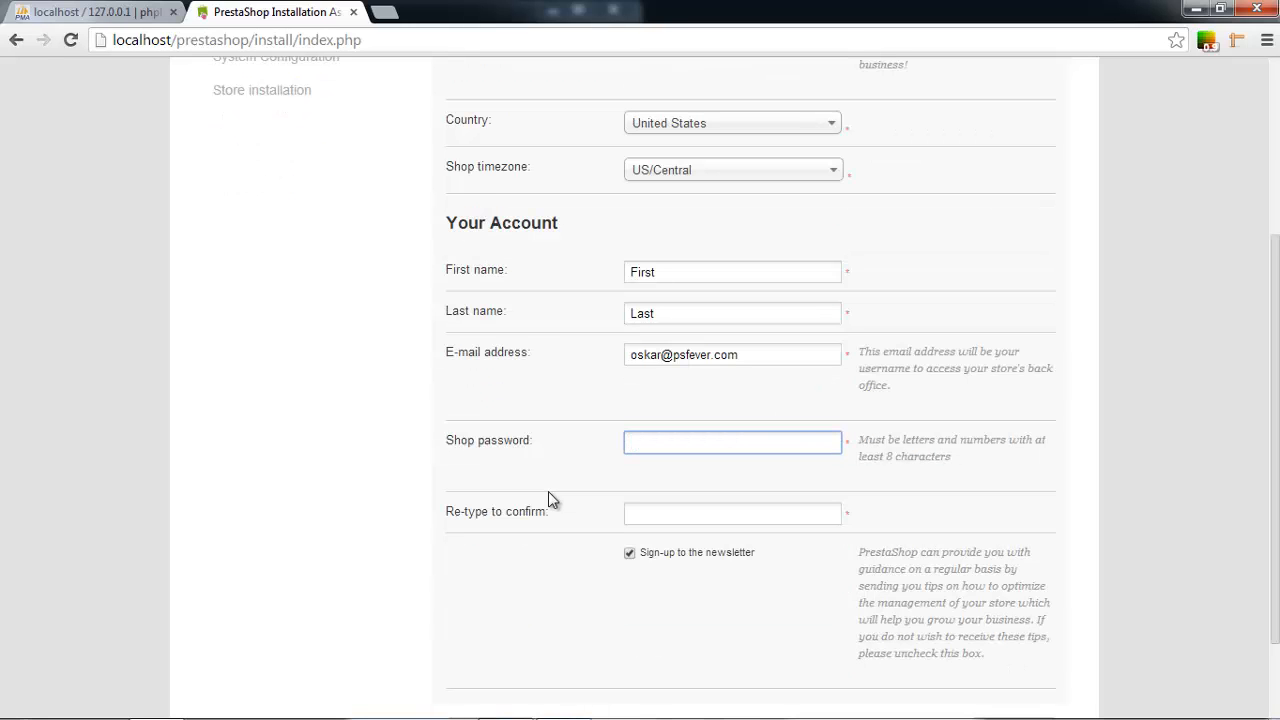
text(********)
key(Tab)
text(********)
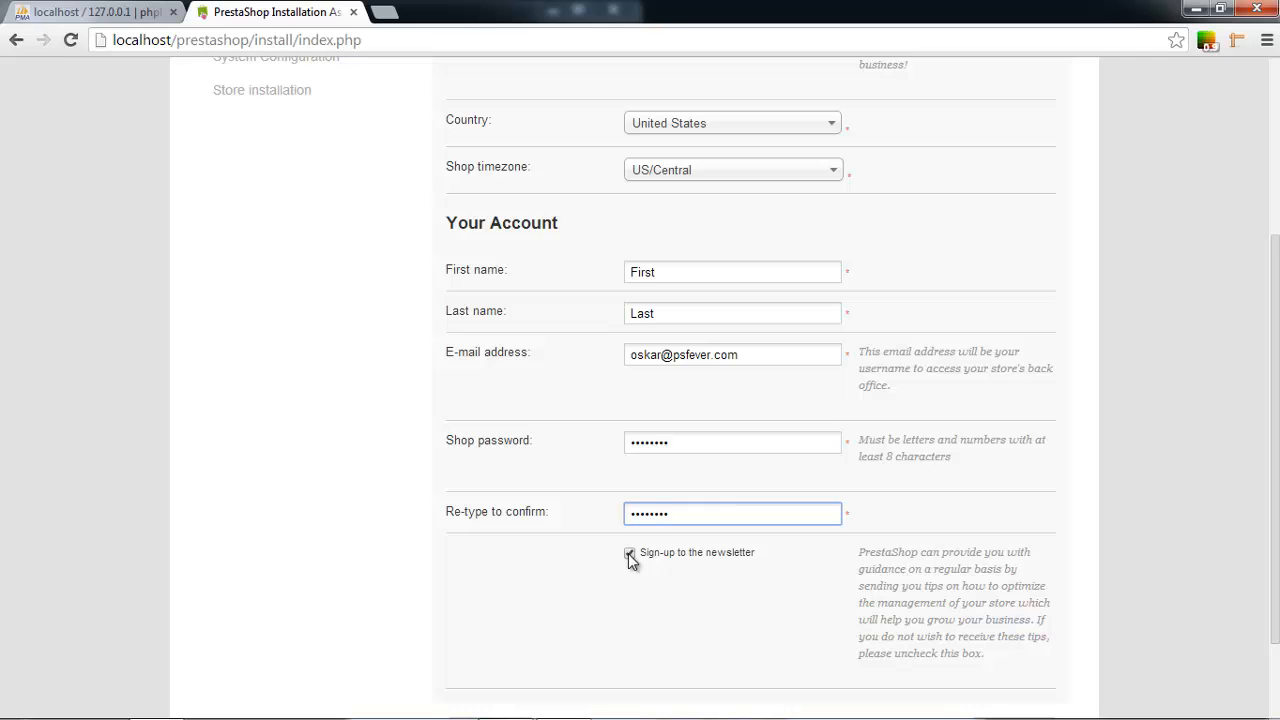
scroll(630, 560, down, 1)
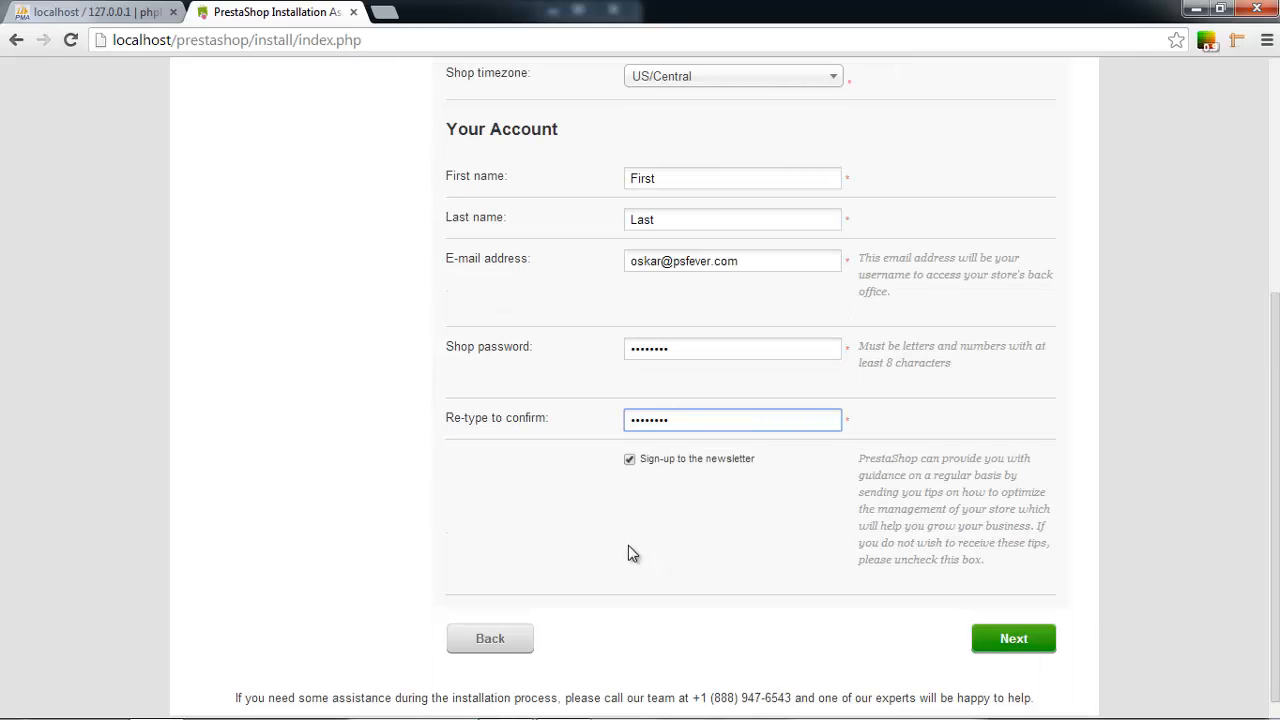
click(631, 466)
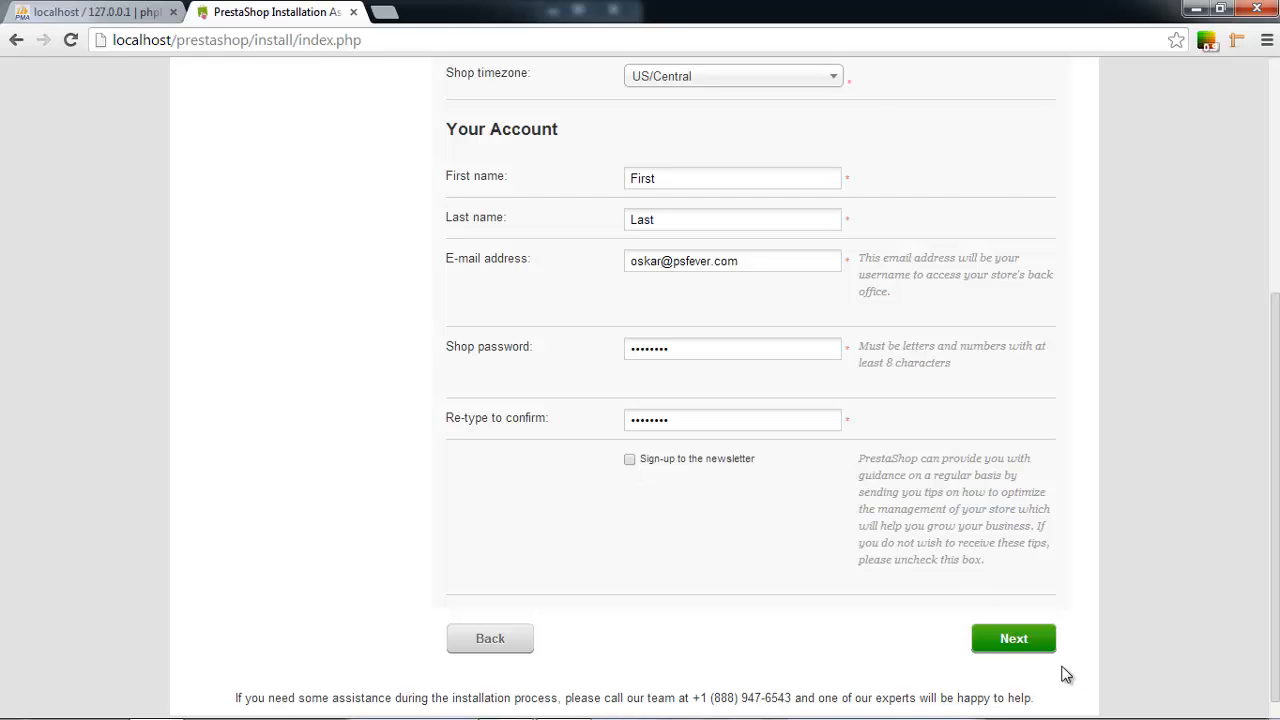
Proceed to the database setup step and test the default connection.
click(1035, 643)
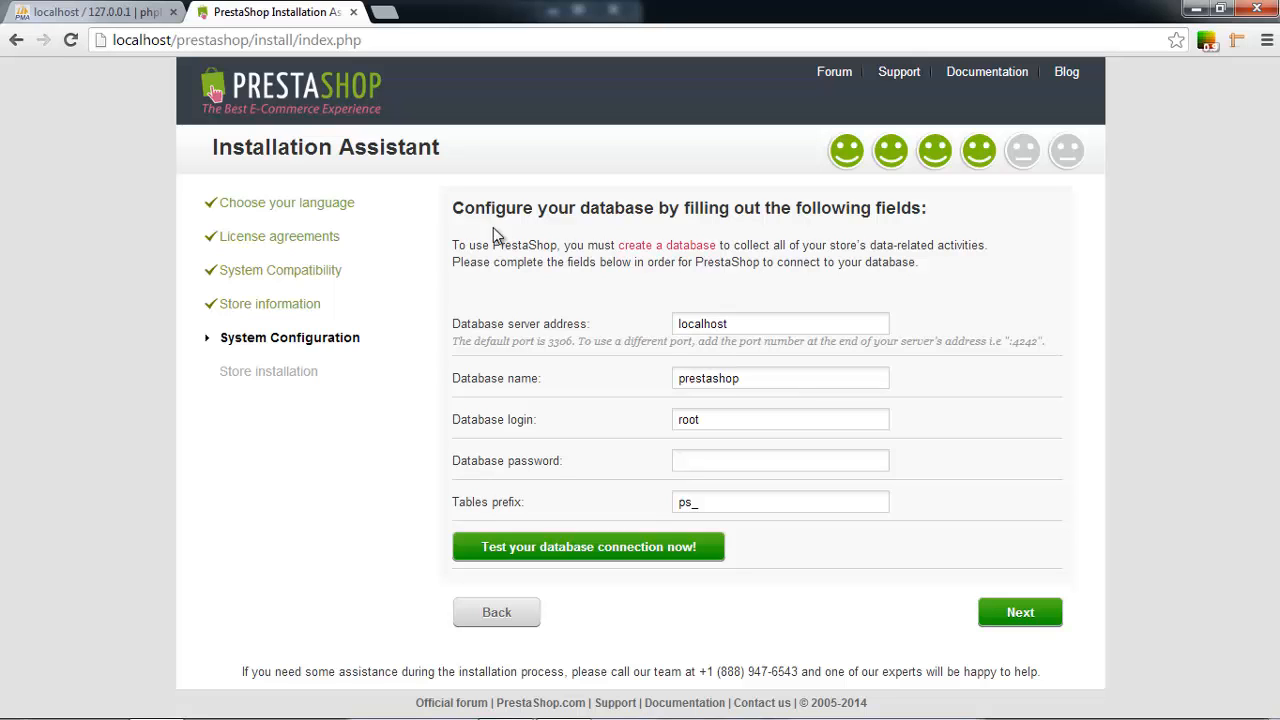
click(42, 20)
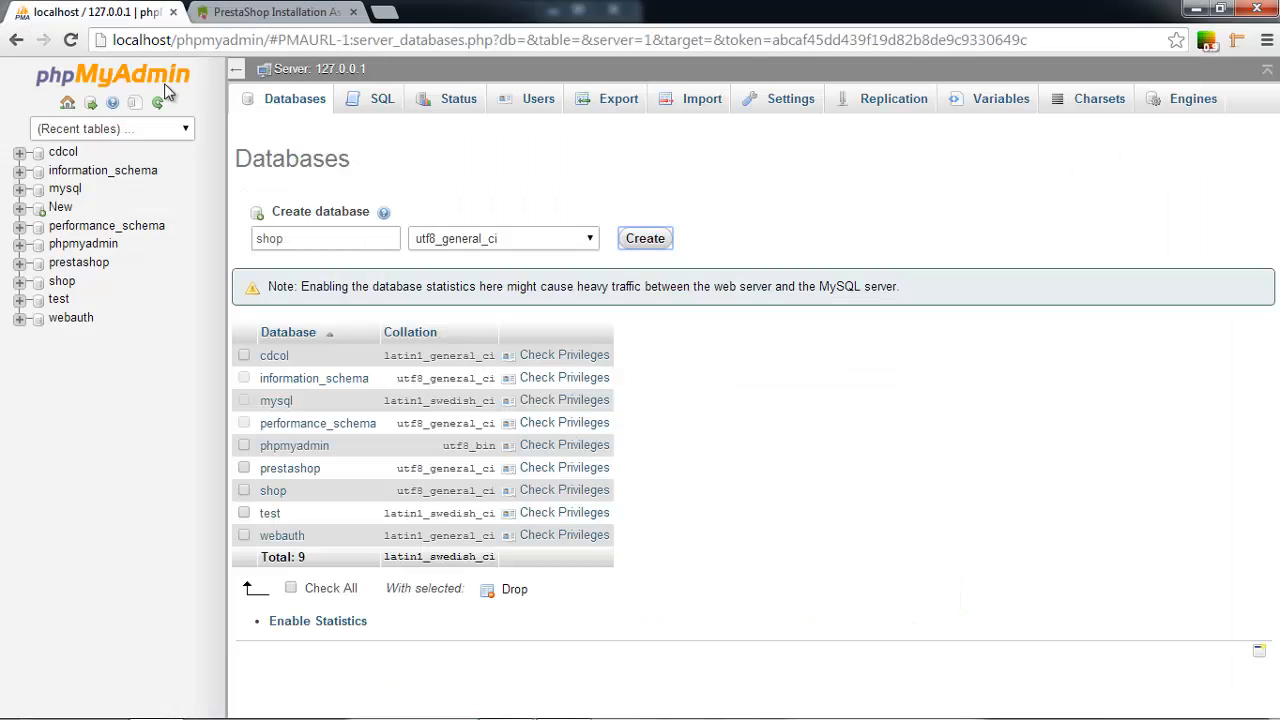
click(275, 10)
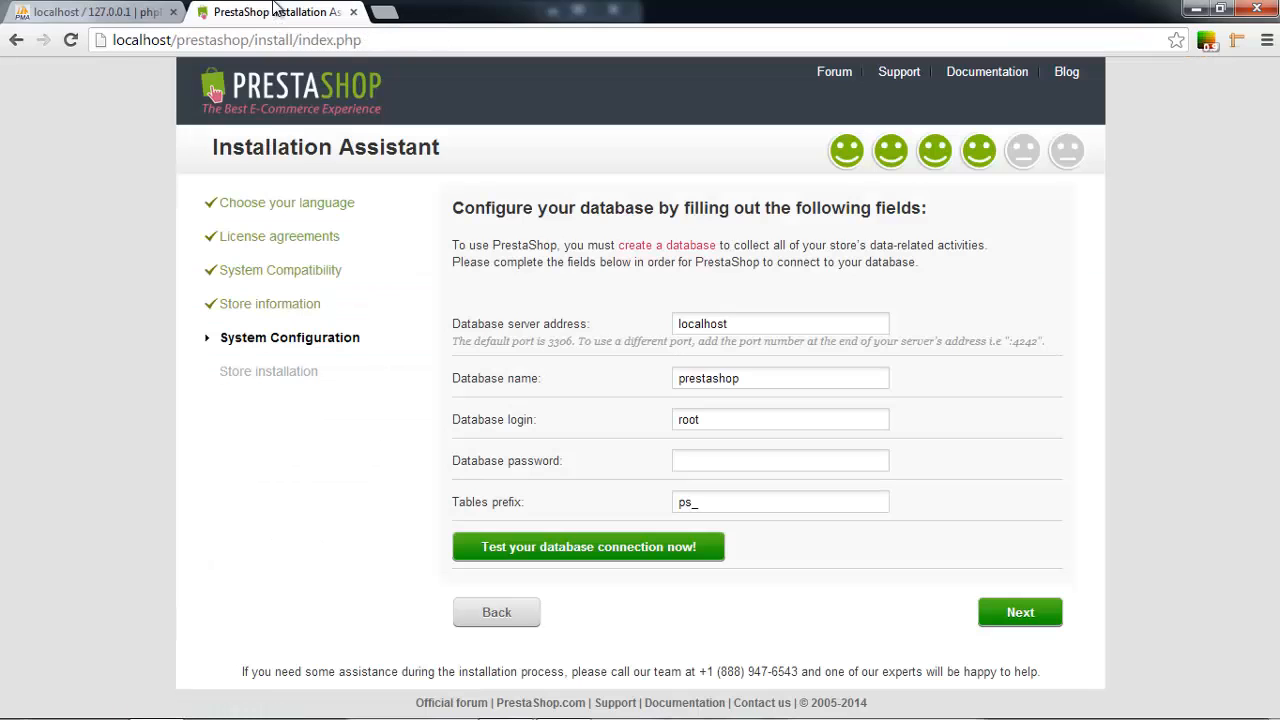
click(60, 12)
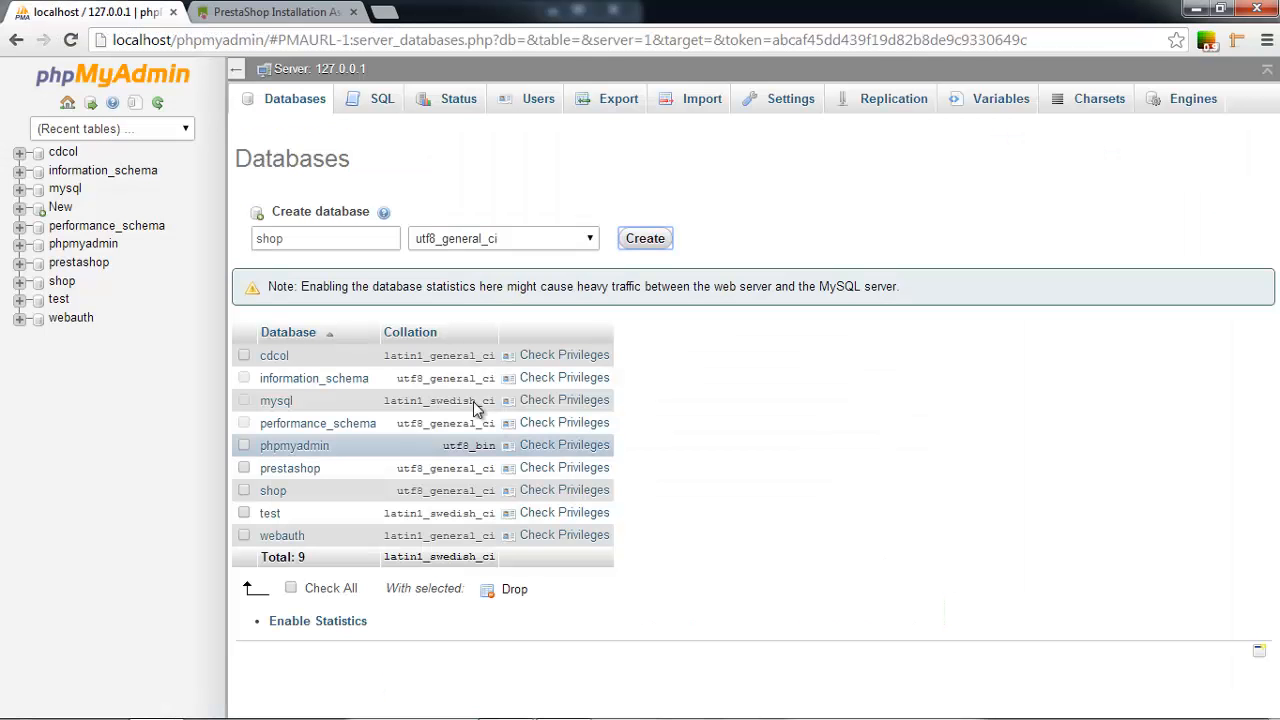
click(275, 11)
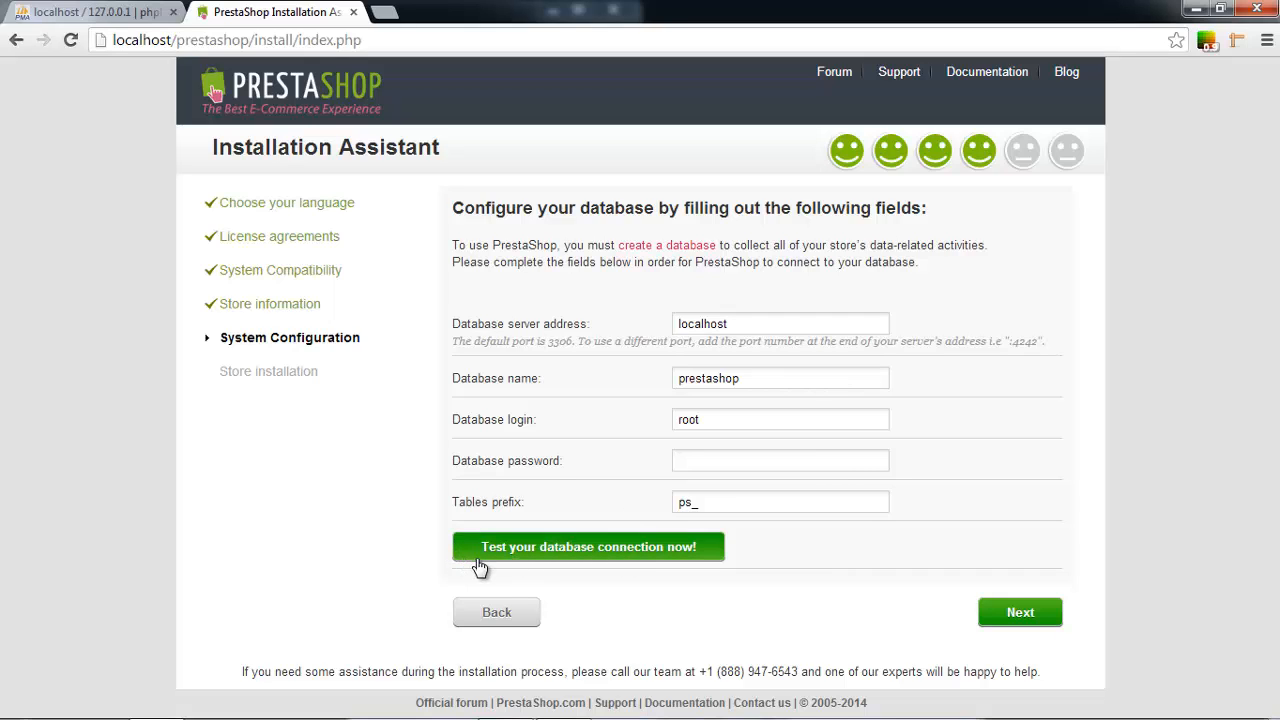
click(480, 562)
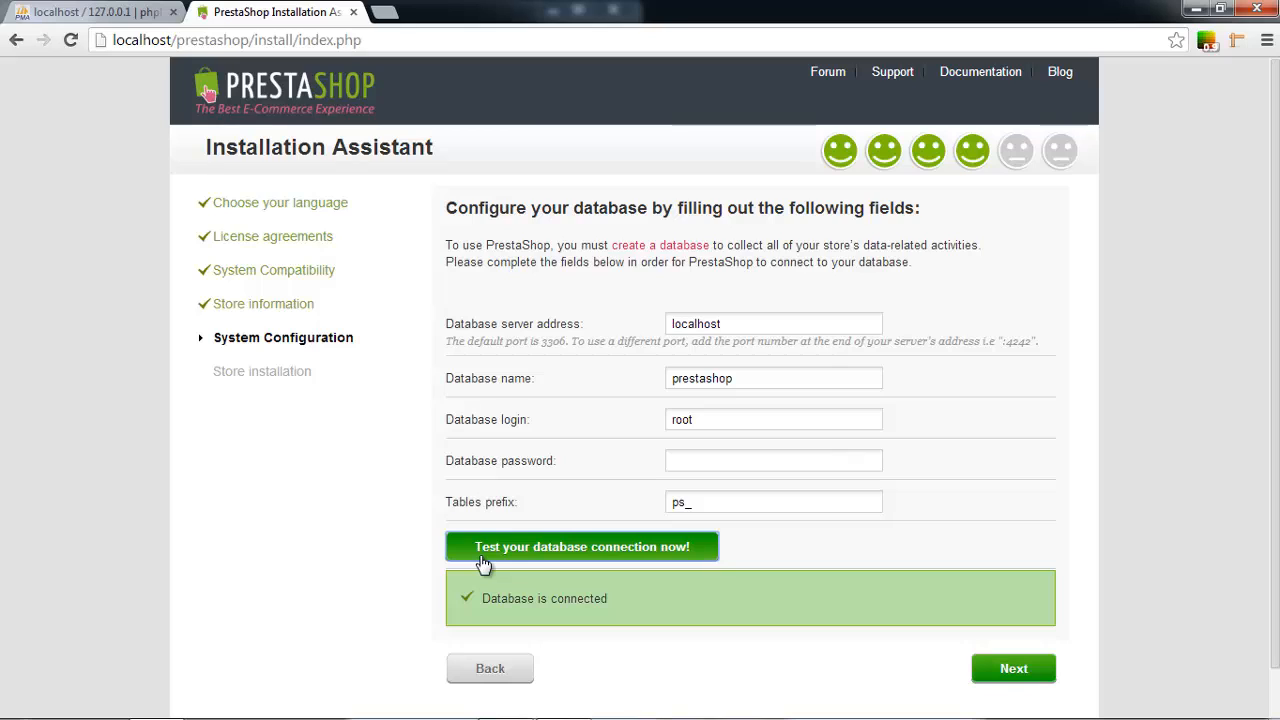
Clear the ps_ table prefix, enter a database password and retest the connection.
double_click(680, 503)
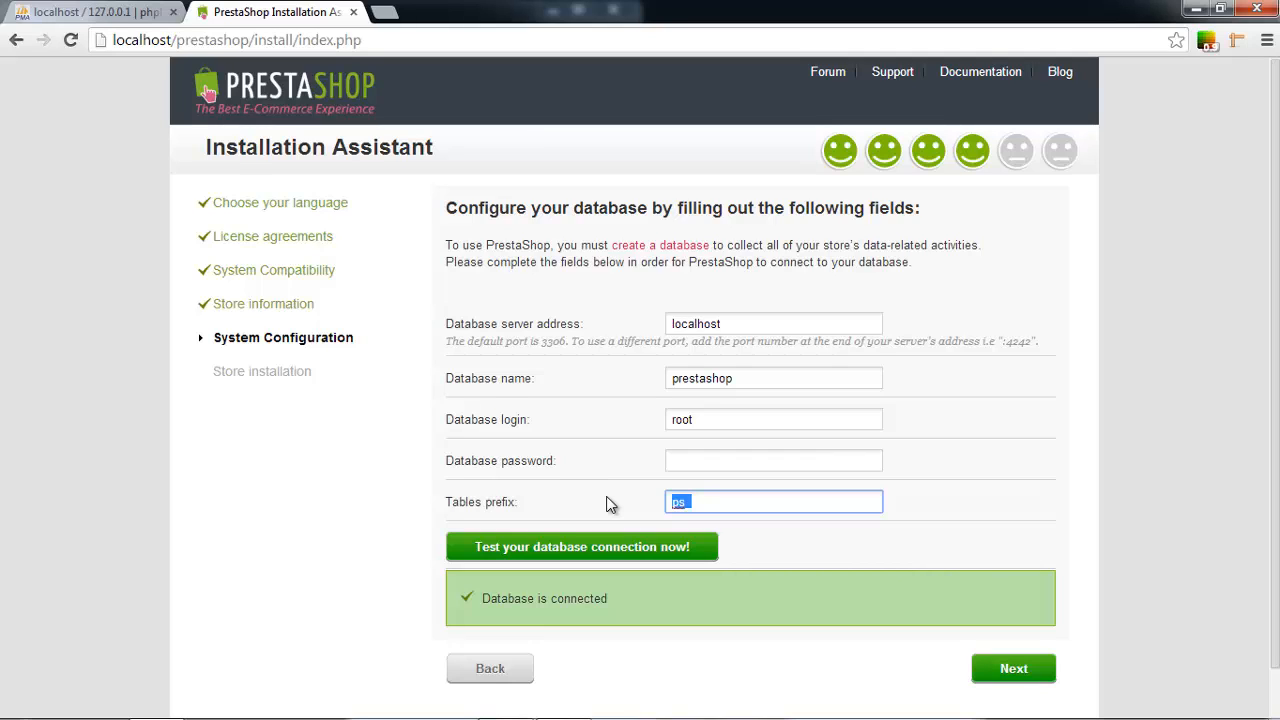
key(BackSpace)
click(814, 418)
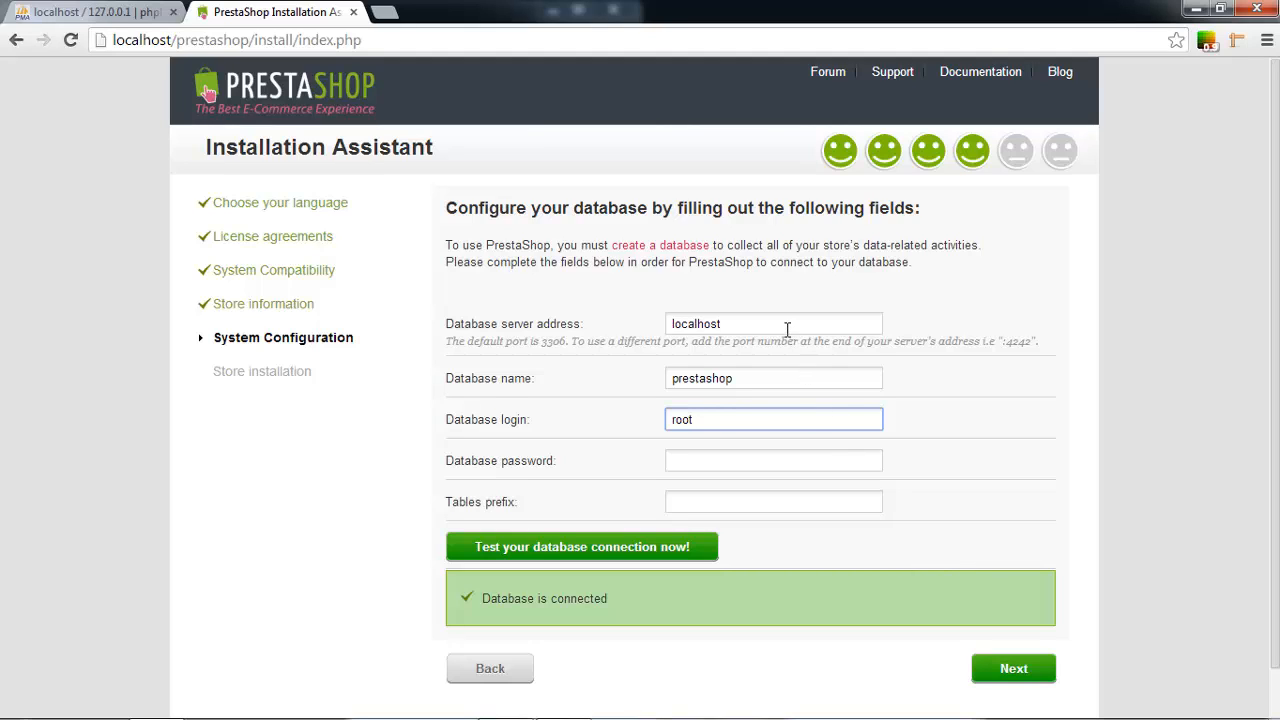
click(766, 461)
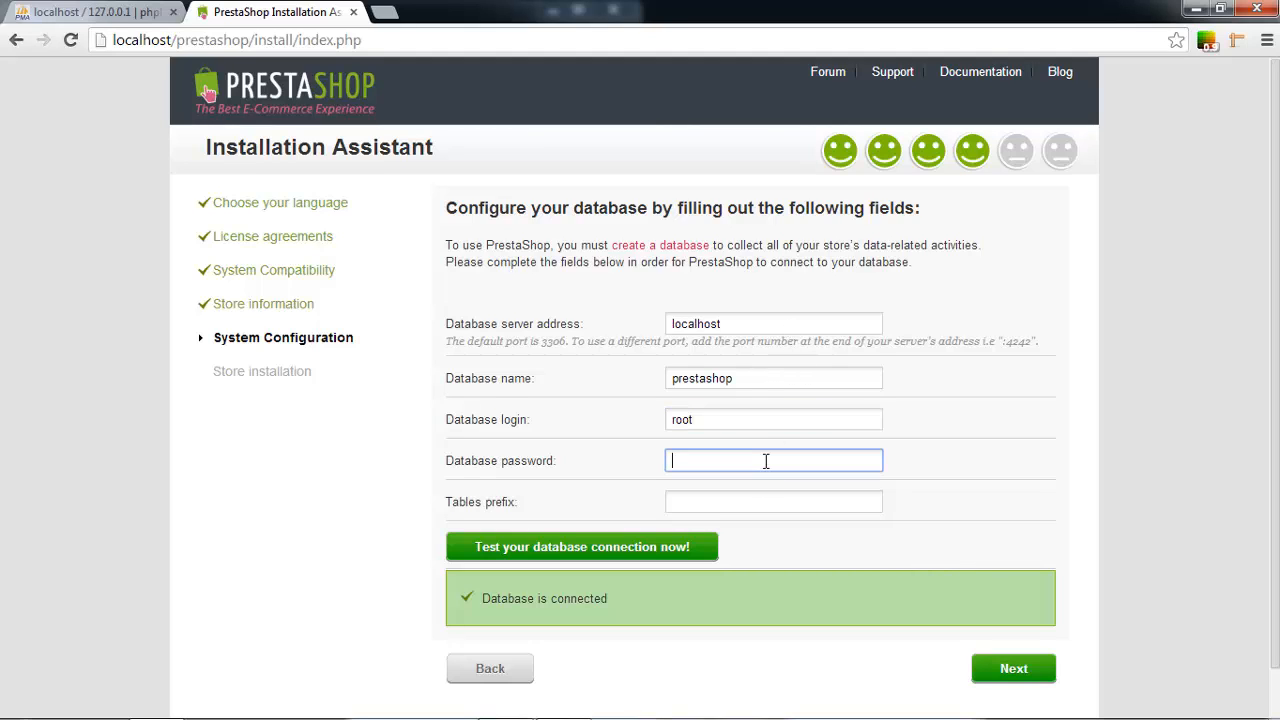
text(123)
click(568, 549)
click(568, 549)
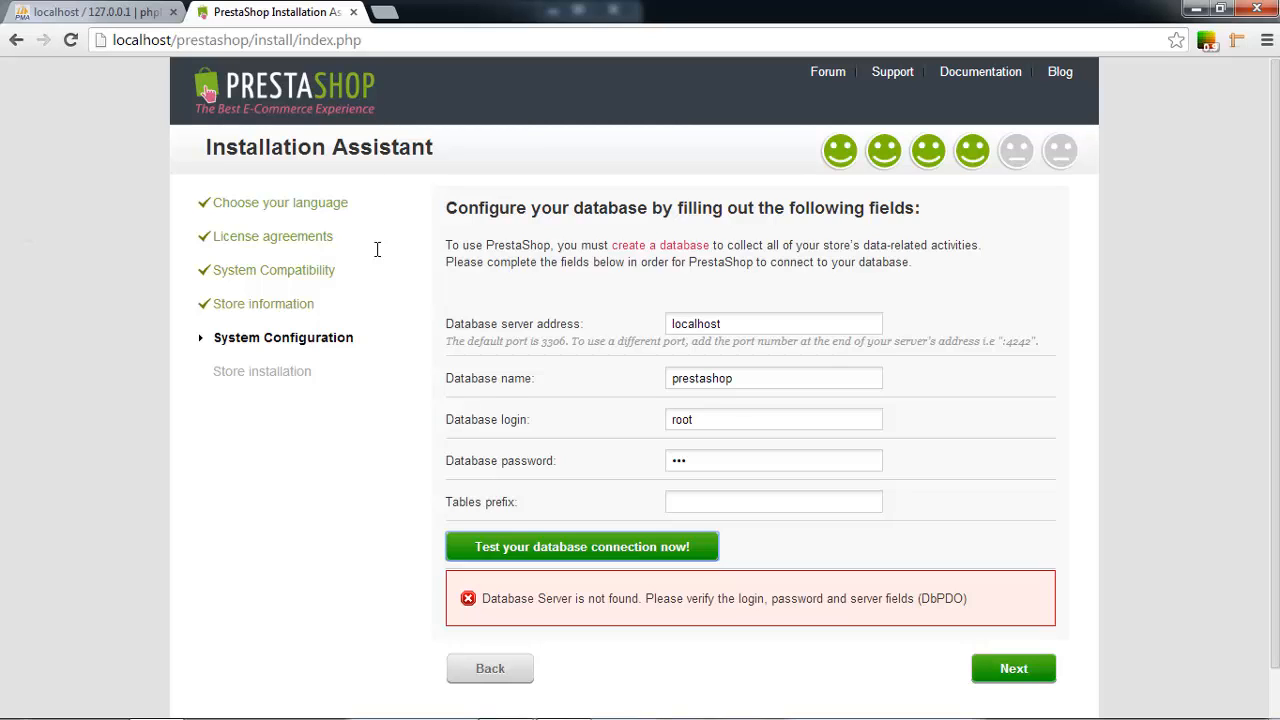
Remove the database password again and select the prestashop database name for editing.
click(540, 460)
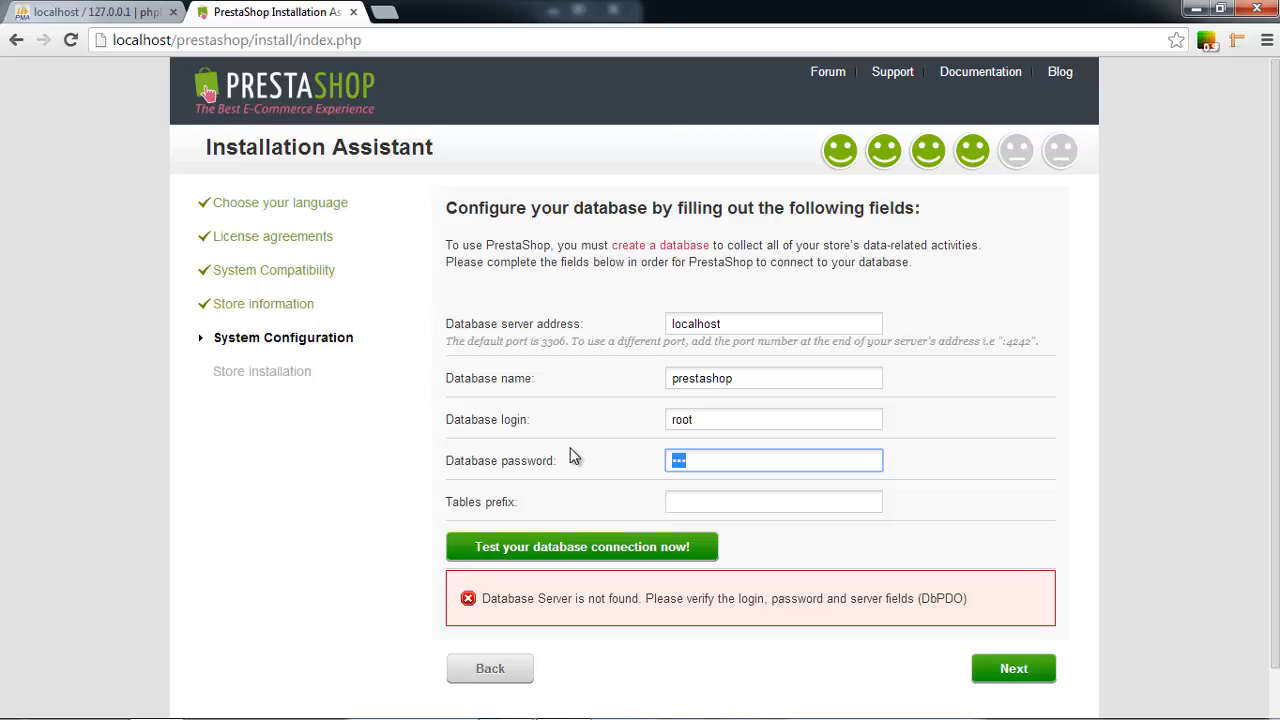
key(BackSpace)
click(980, 328)
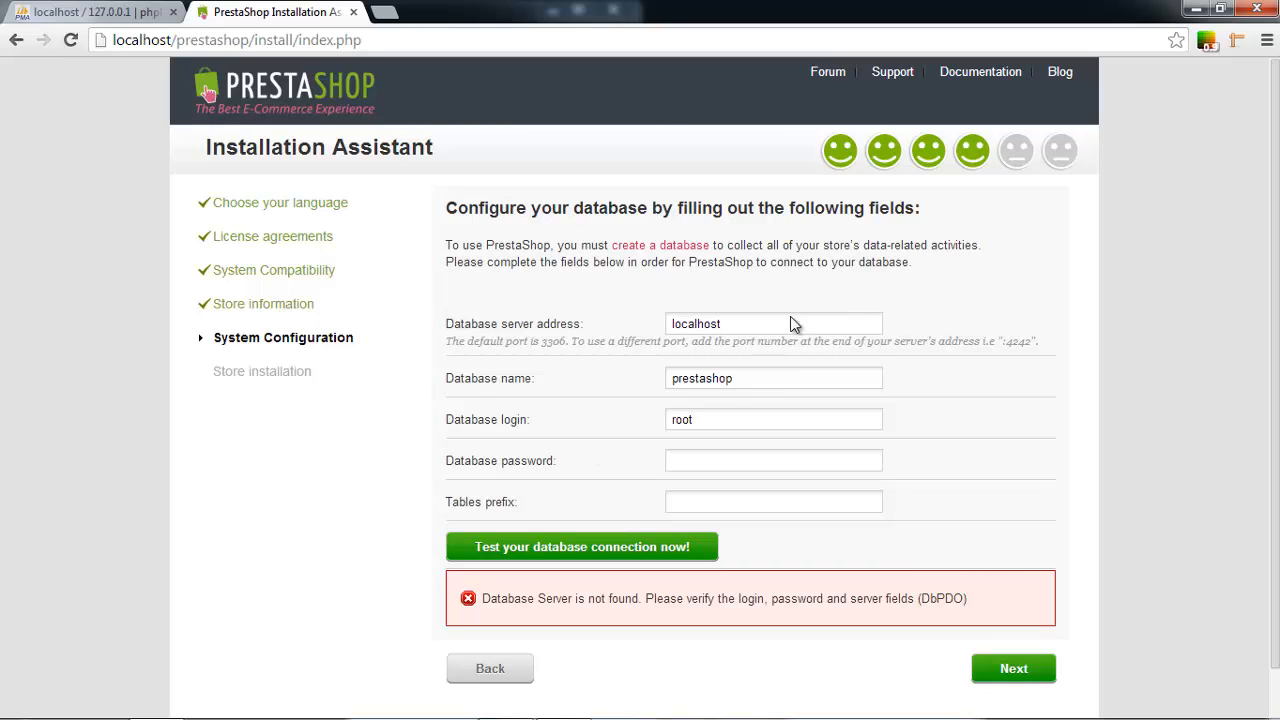
drag(584, 324, 443, 320)
drag(801, 322, 685, 319)
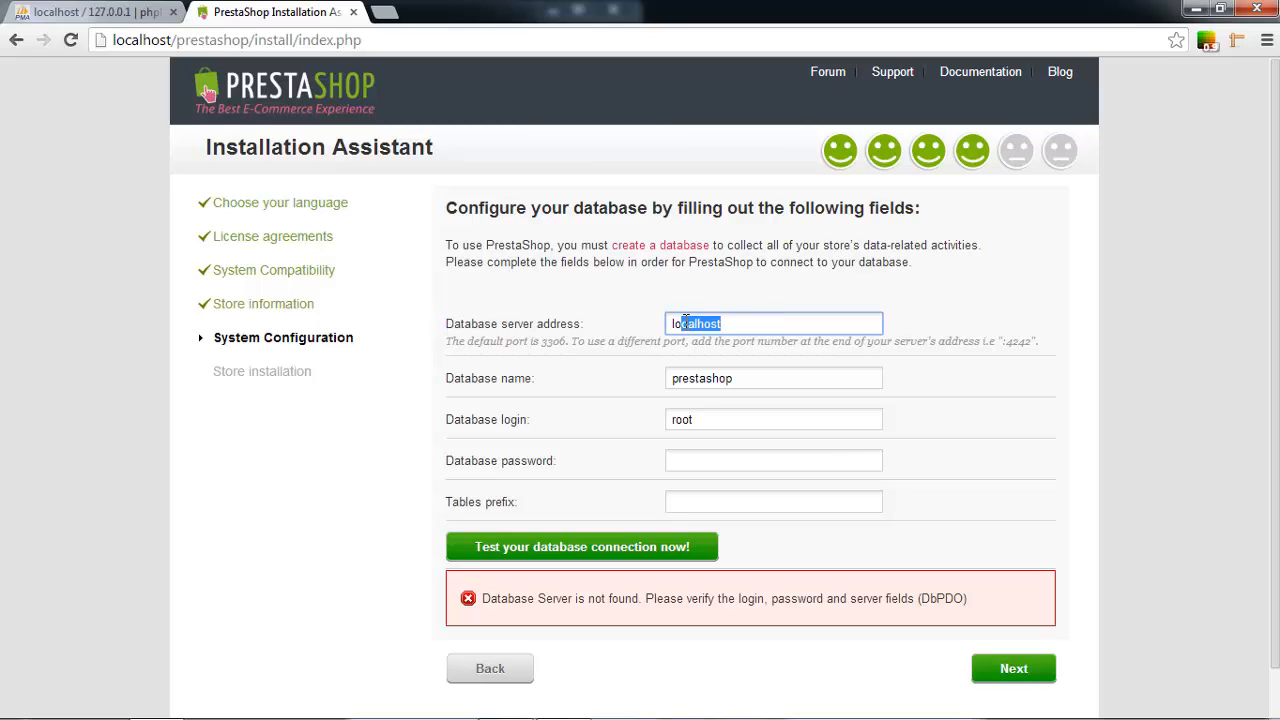
drag(539, 382, 450, 388)
click(451, 389)
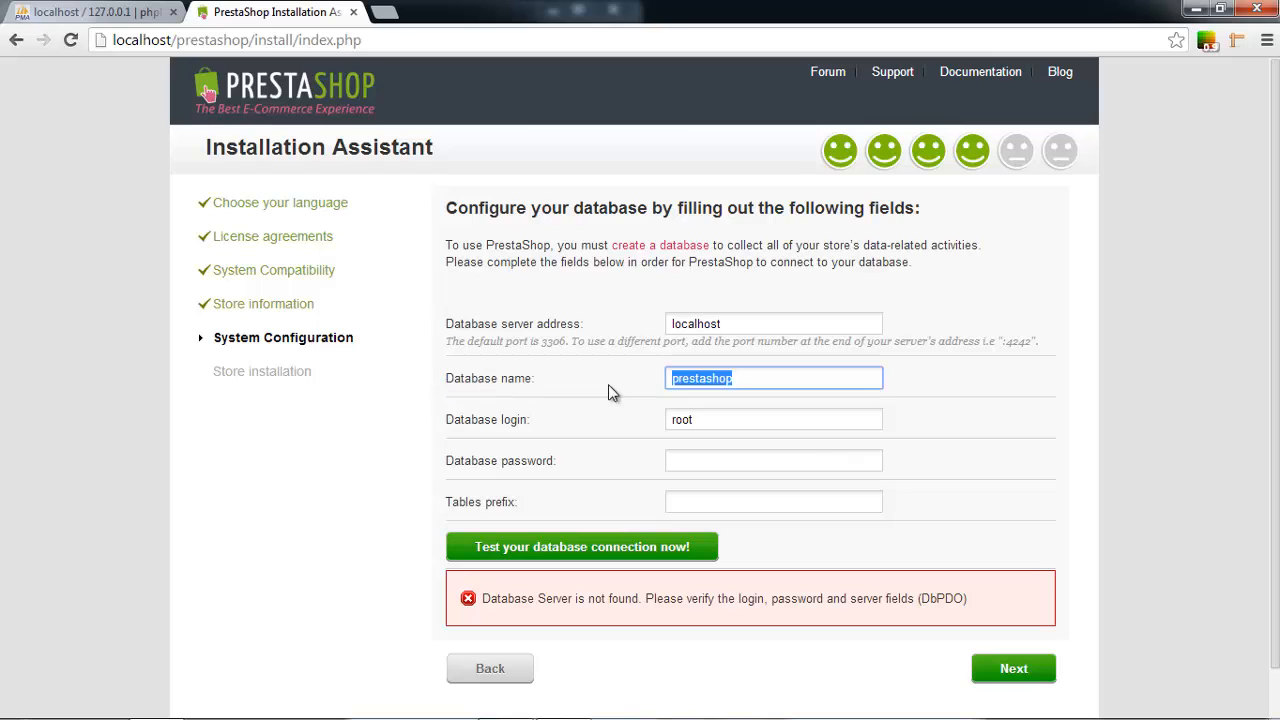
click(752, 378)
click(140, 12)
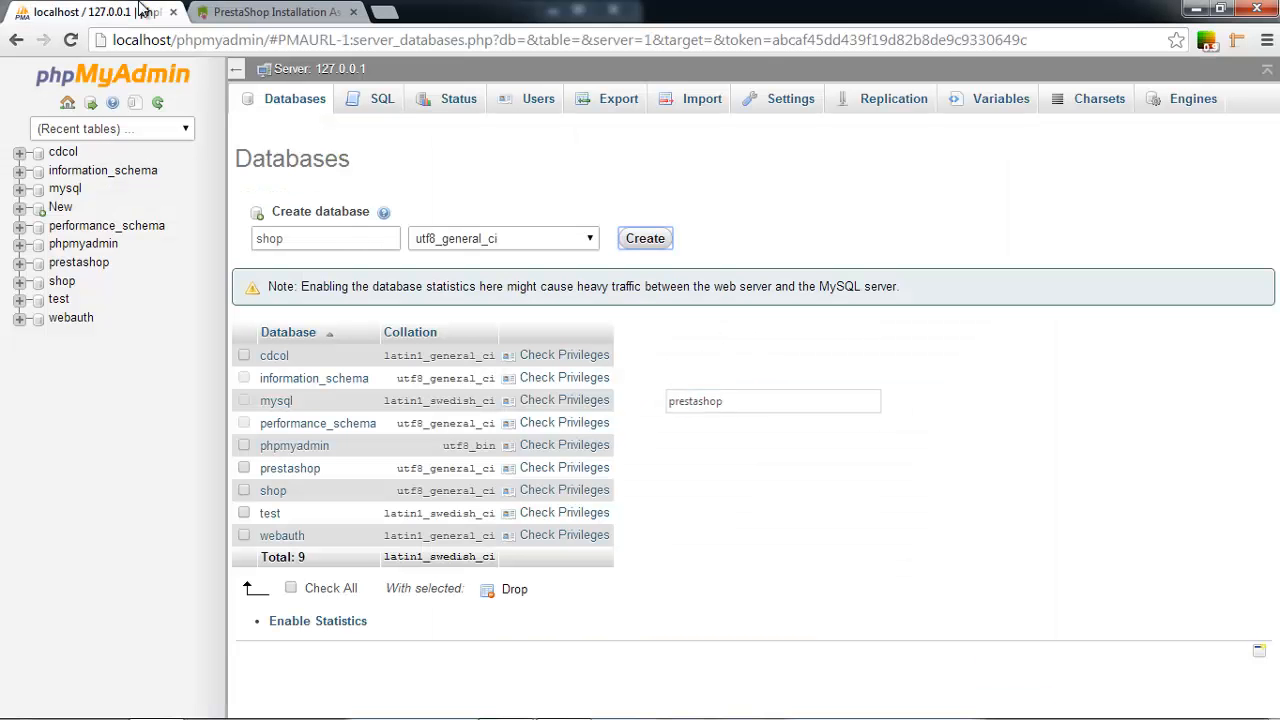
Check in phpMyAdmin that the shop database exists and has no tables.
click(290, 469)
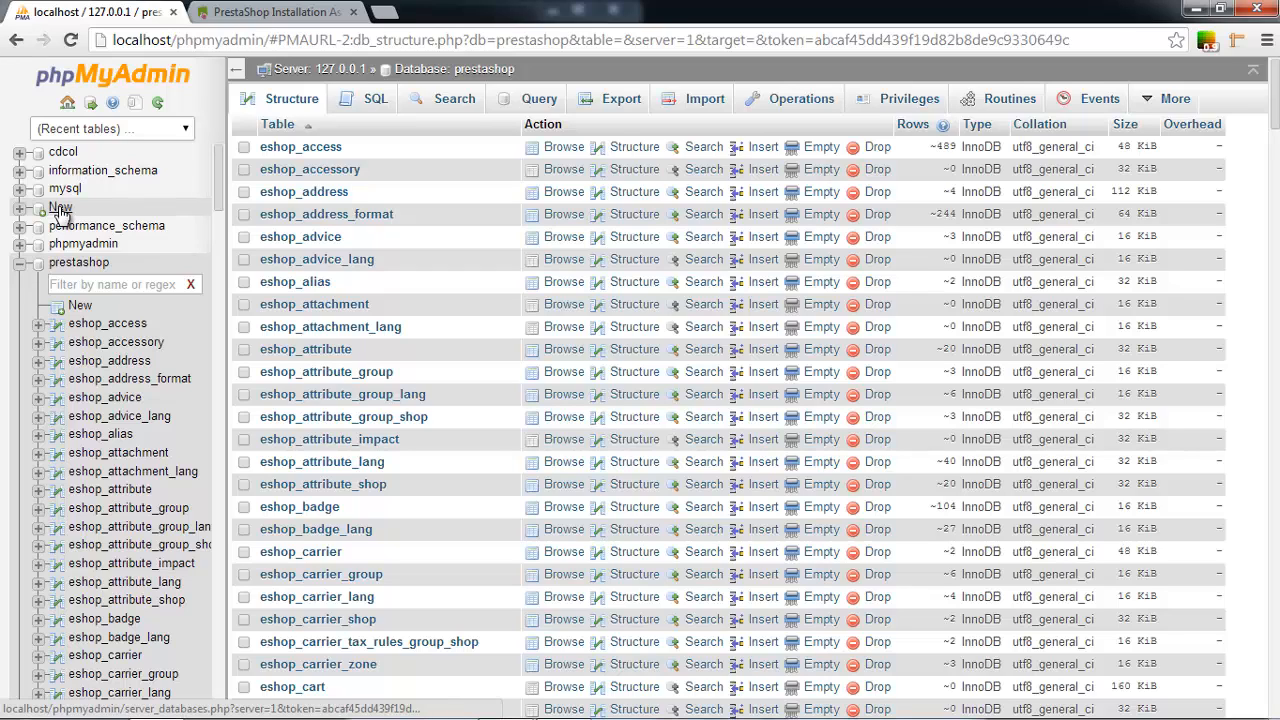
click(21, 265)
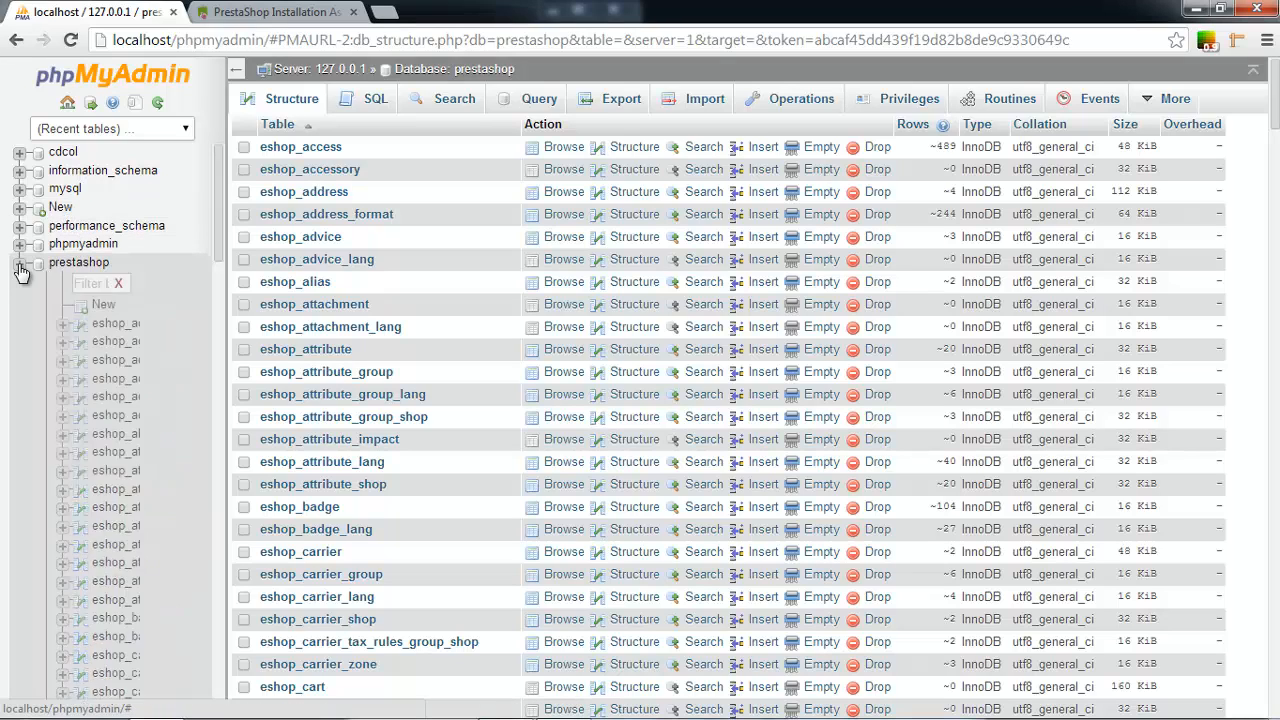
click(60, 285)
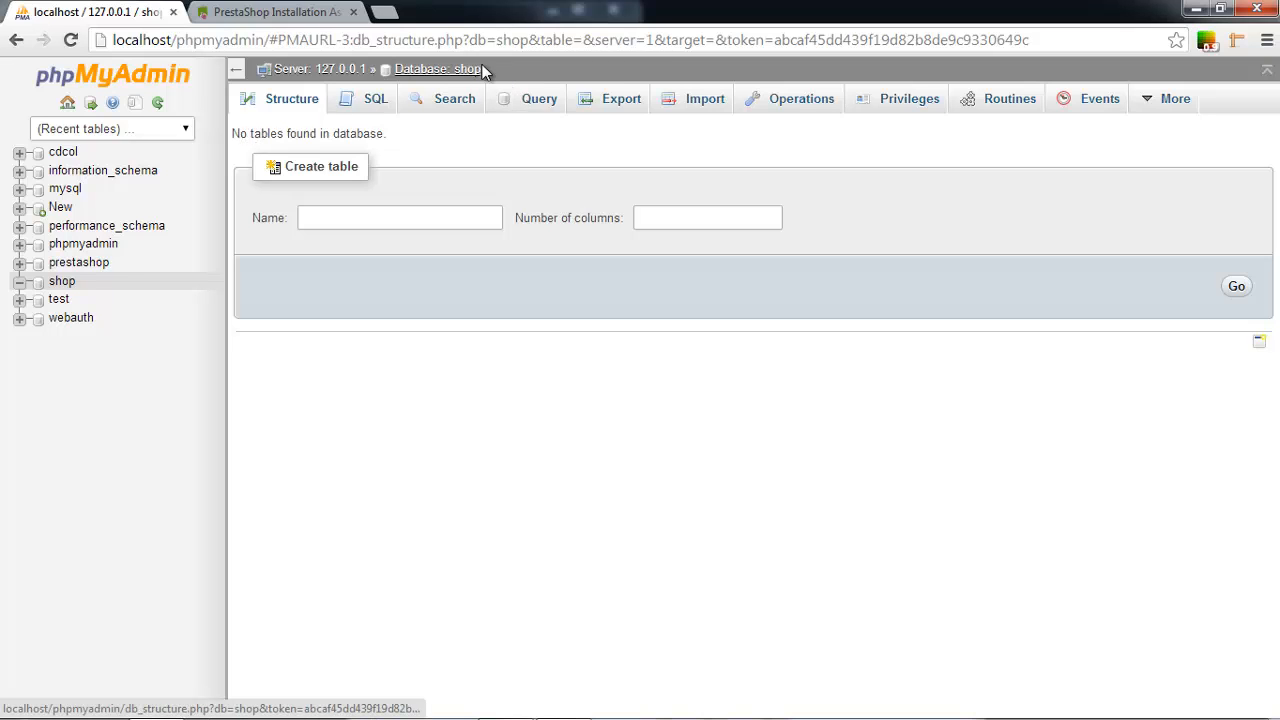
drag(250, 136, 390, 147)
Change the installer's database name from prestashop to shop, keeping login root and an empty password.
key(ctrl+Tab)
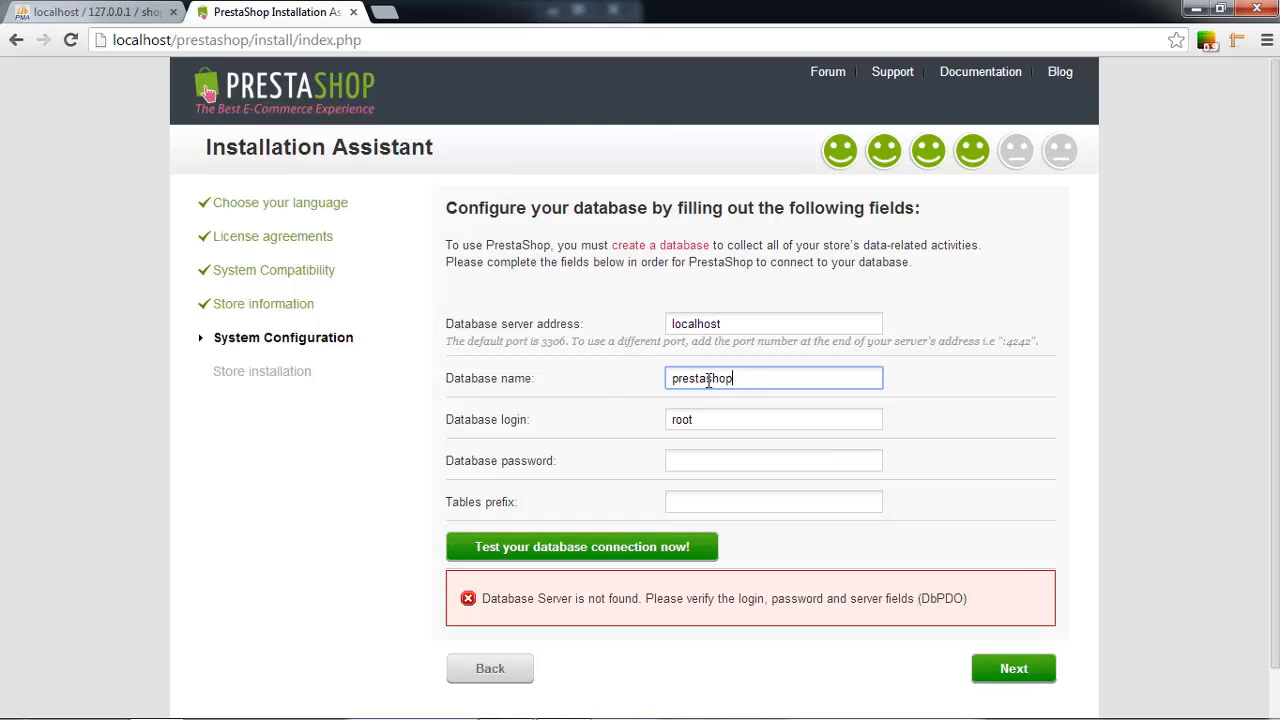
drag(706, 380, 600, 382)
key(BackSpace)
click(70, 12)
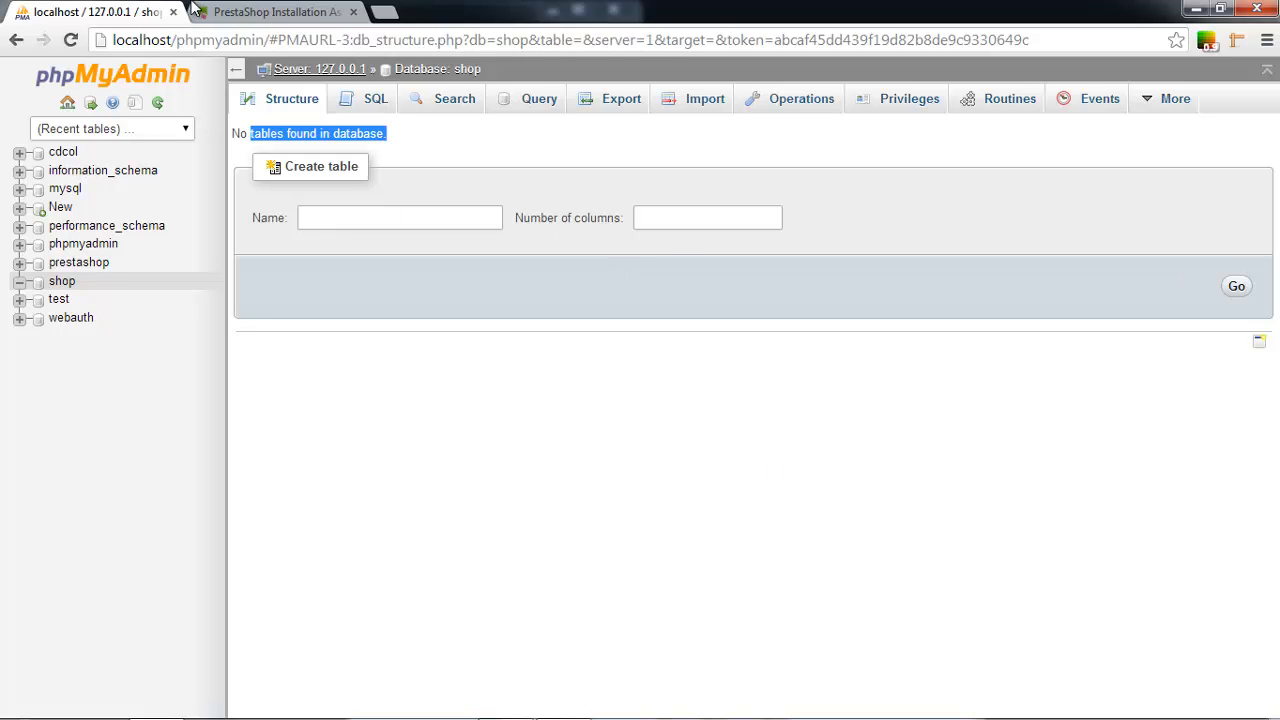
click(250, 12)
drag(751, 420, 633, 424)
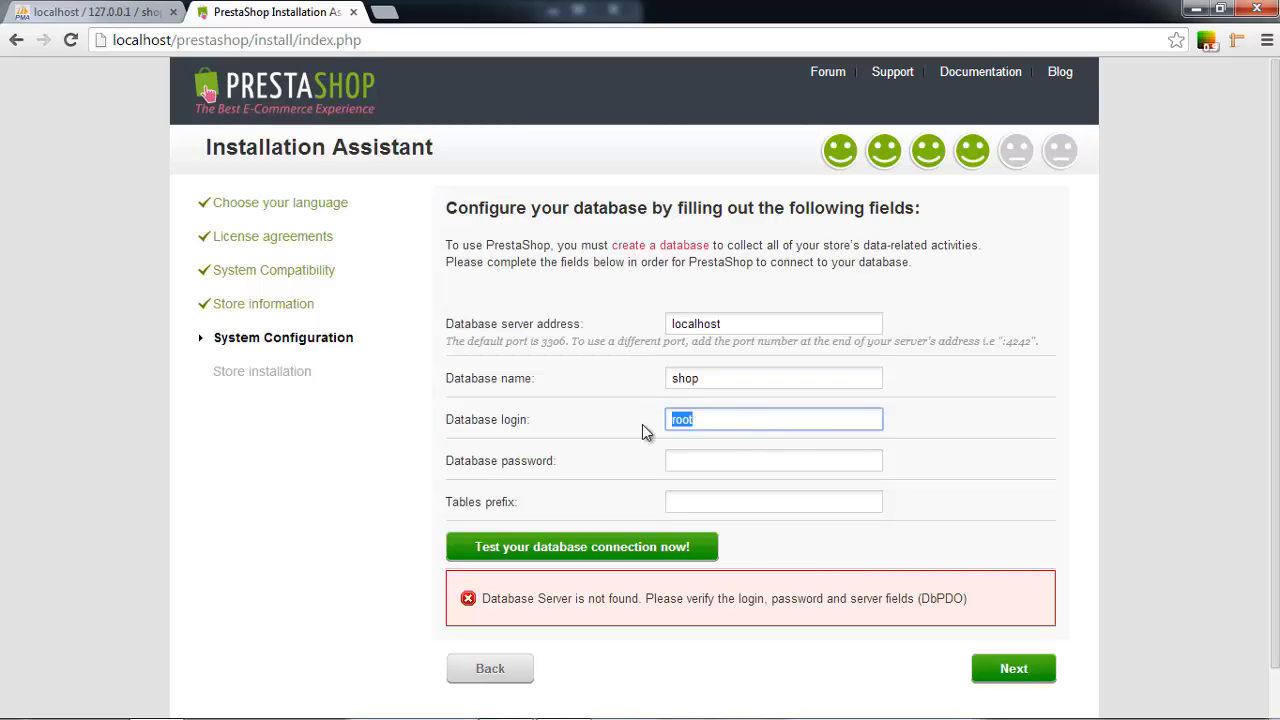
click(695, 459)
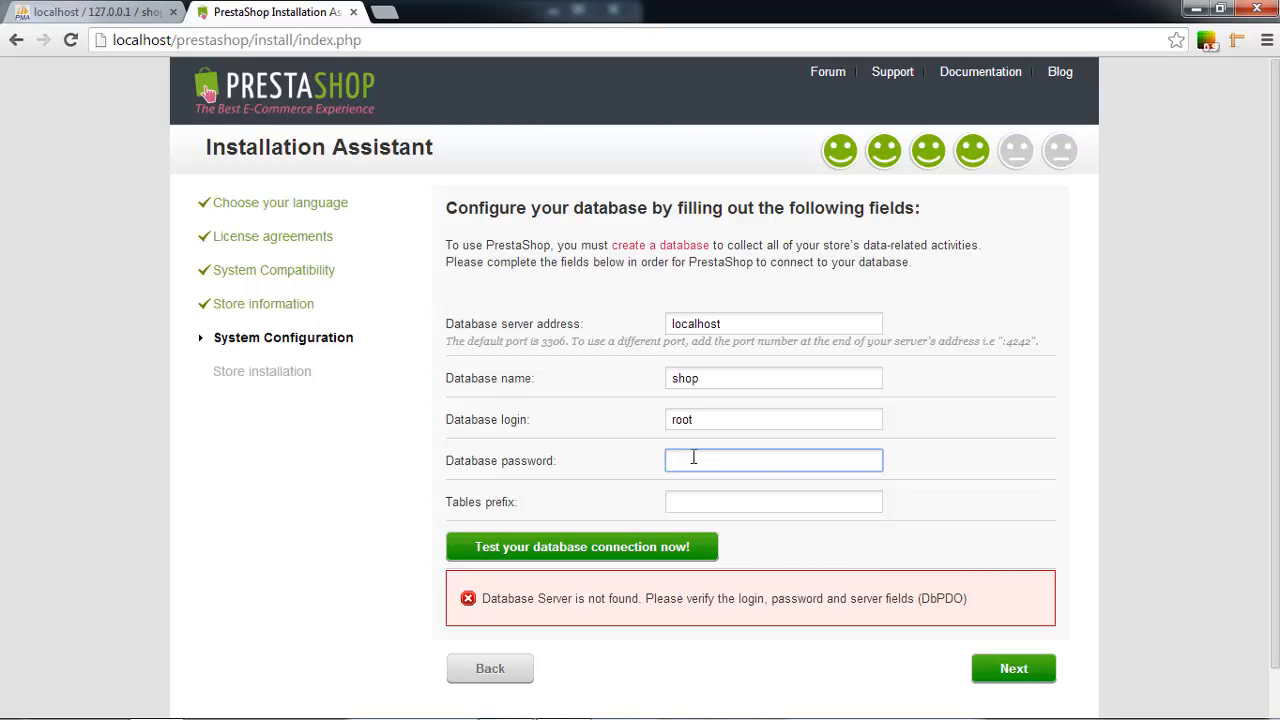
Bring the Windows Explorer folder window to the front.
key(alt+Tab)
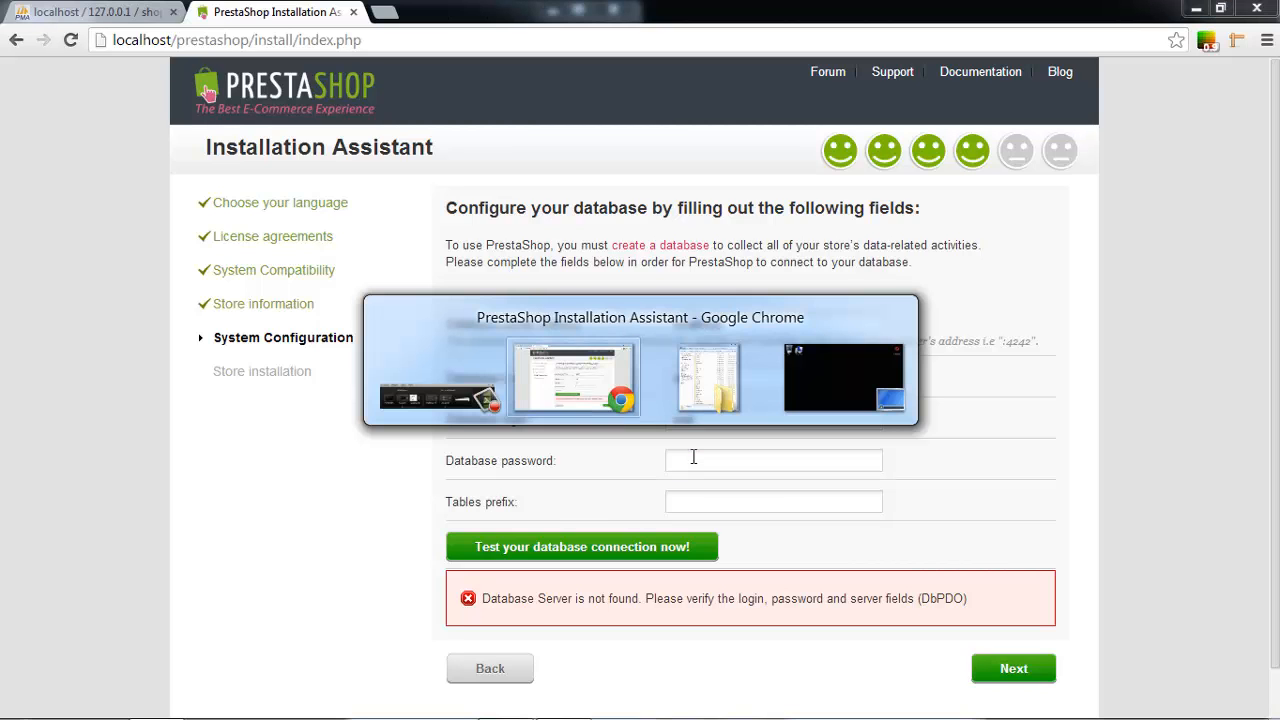
key(alt+Tab)
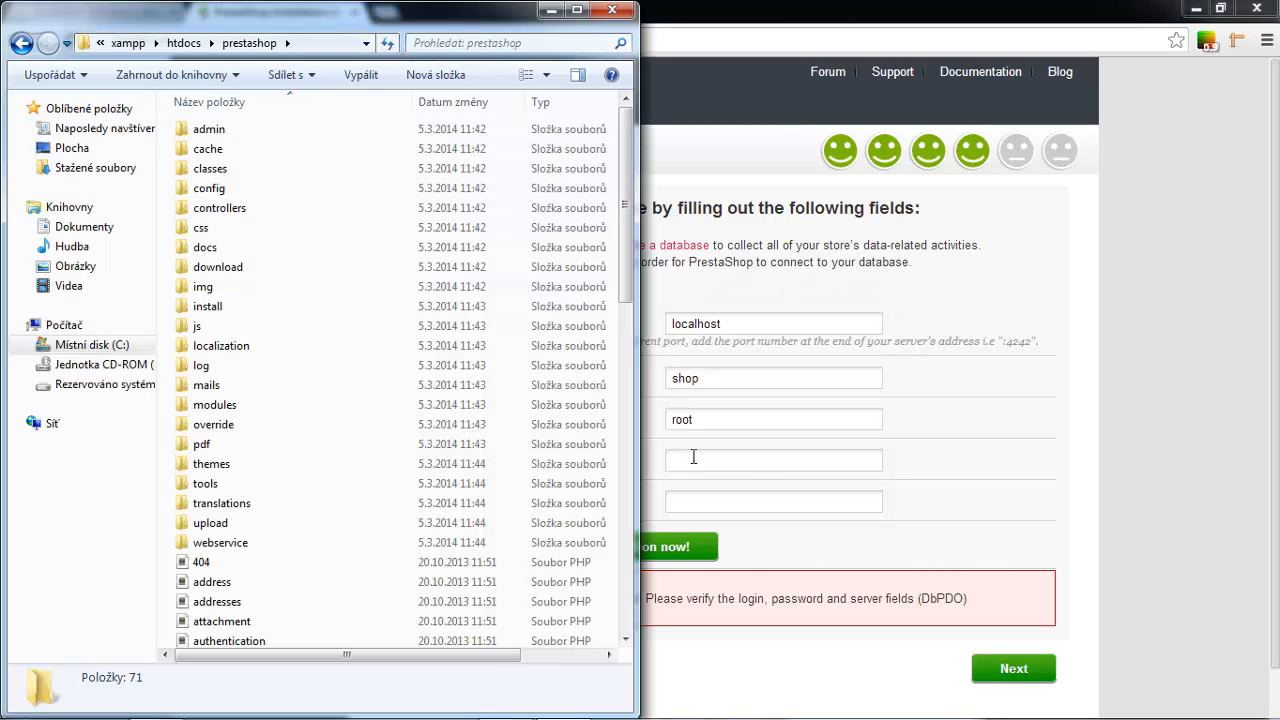
click(985, 464)
key(alt+Tab)
Open xampp's phpMyAdmin config.inc file in the text editor.
click(127, 43)
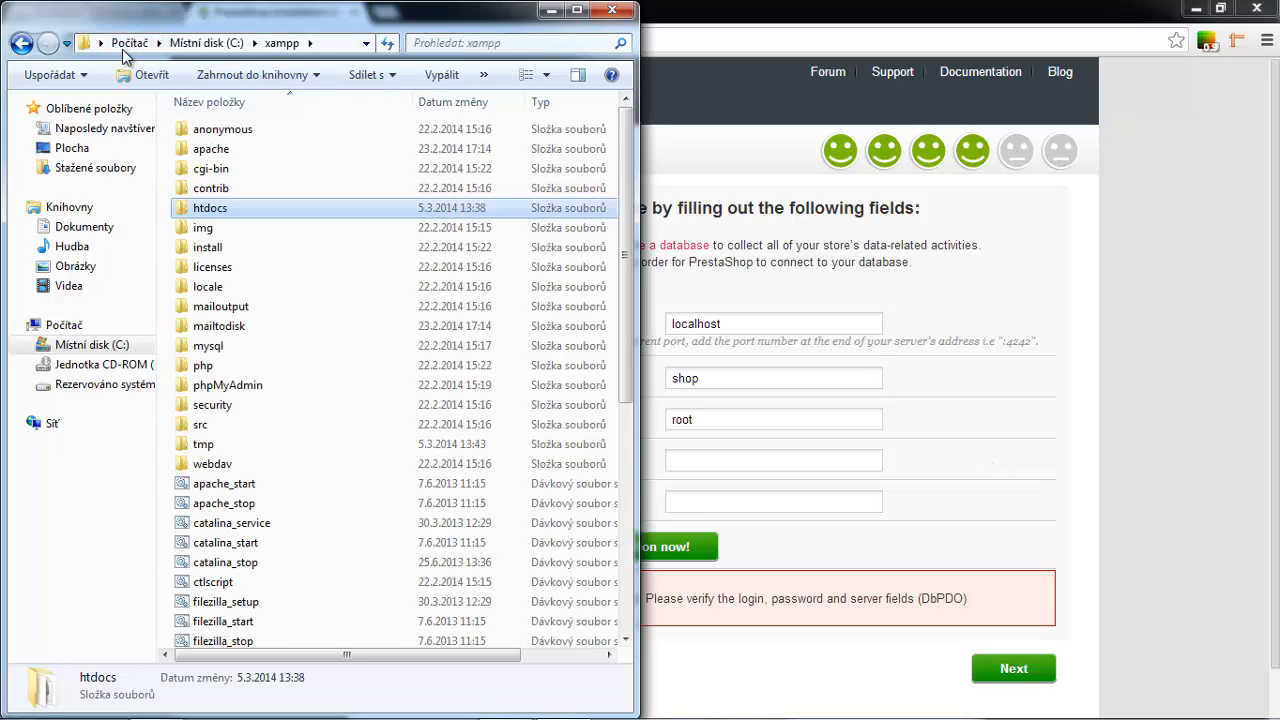
double_click(244, 387)
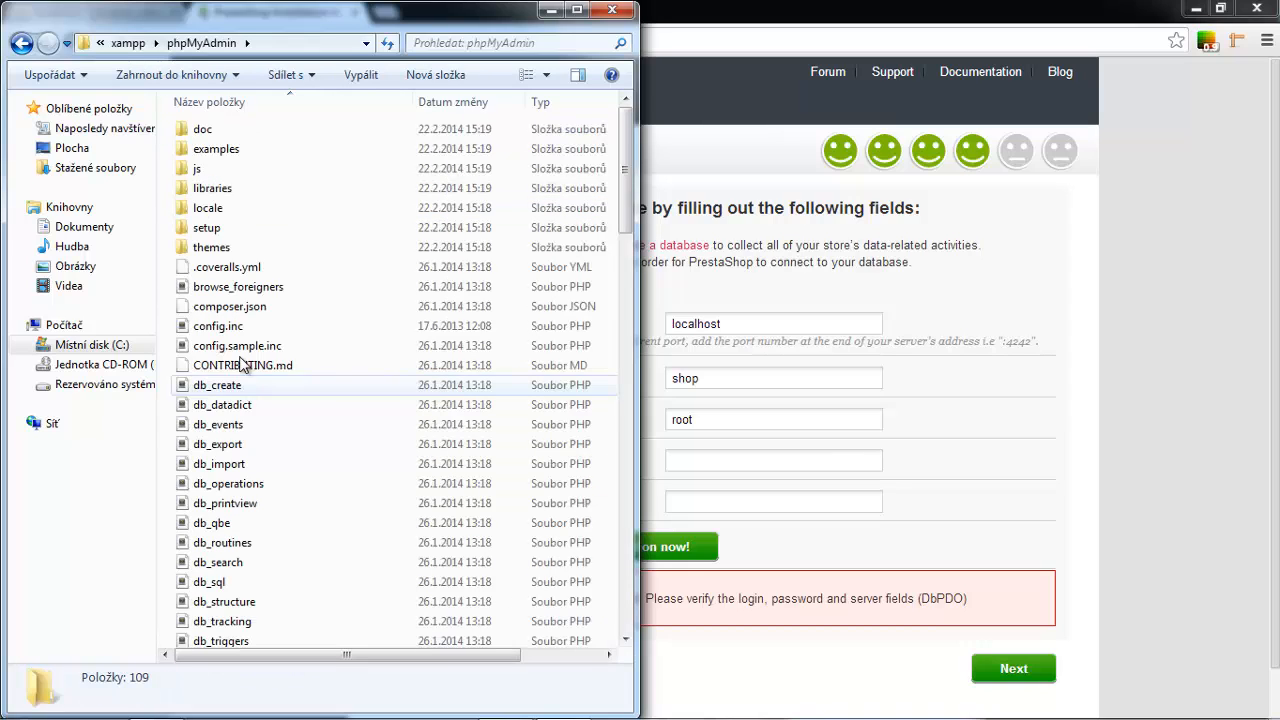
click(238, 328)
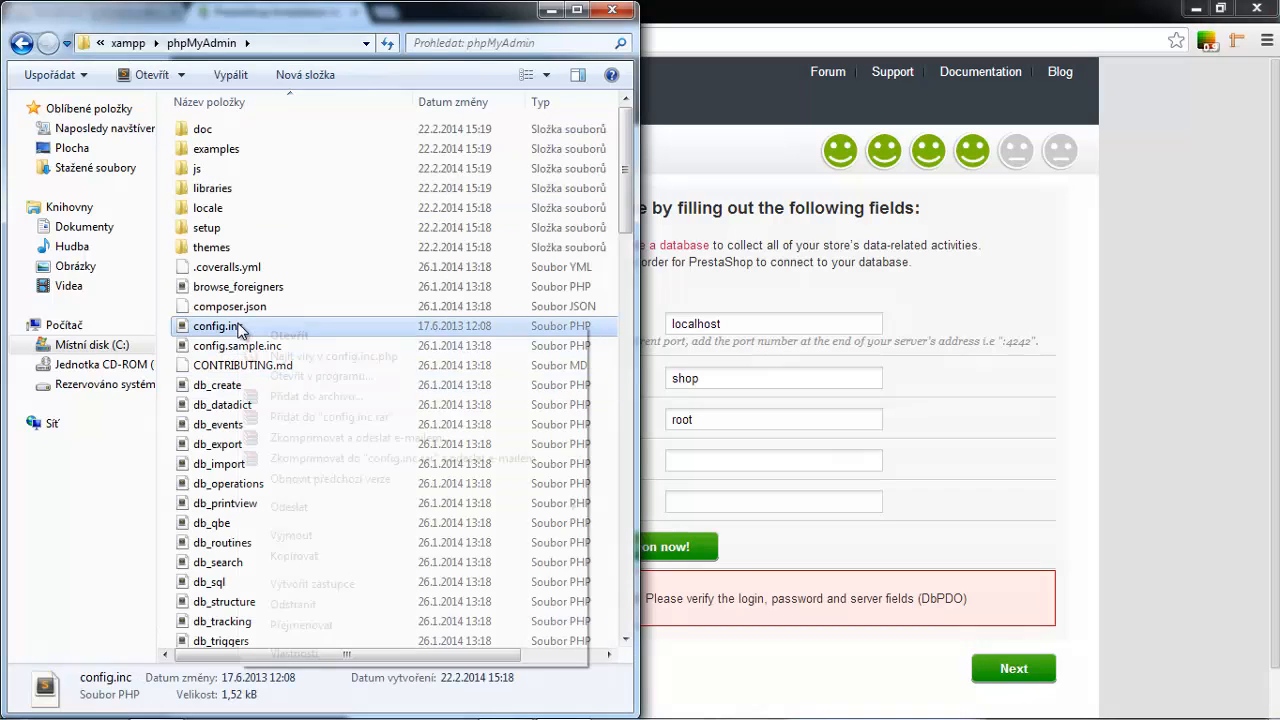
right_click(237, 327)
click(251, 333)
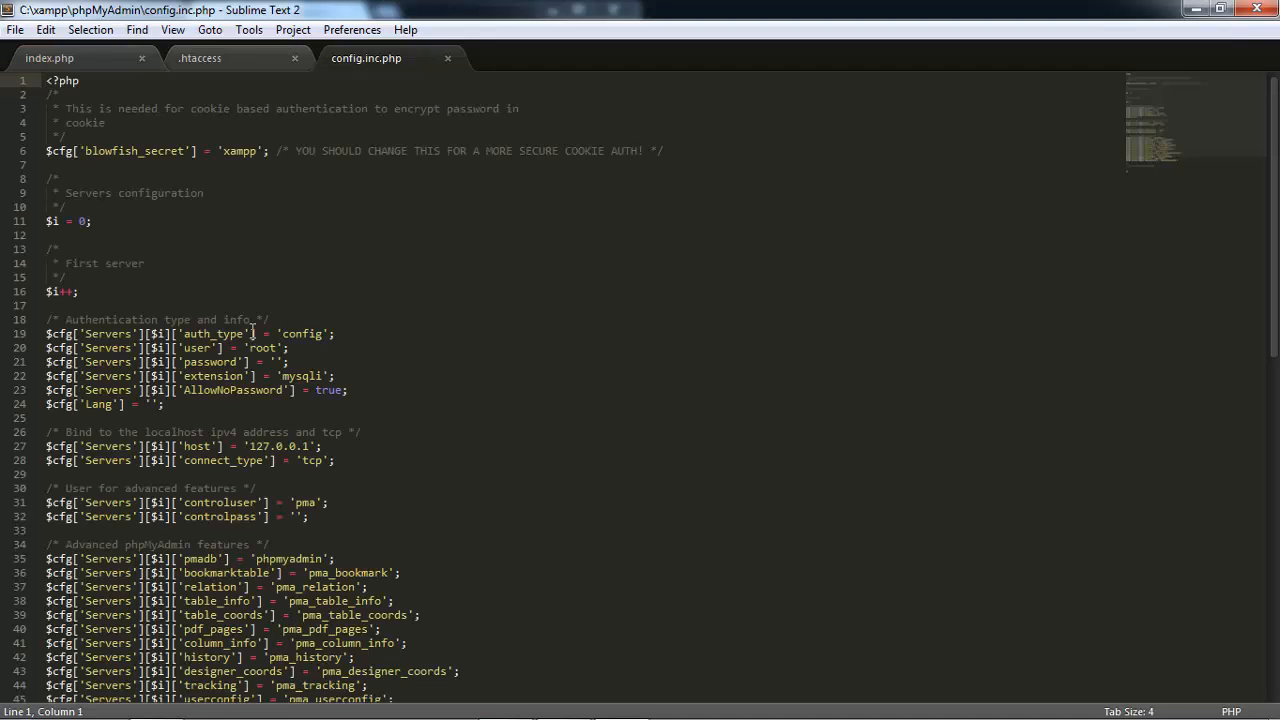
Check that config.inc.php sets the user to root with an empty password.
click(254, 334)
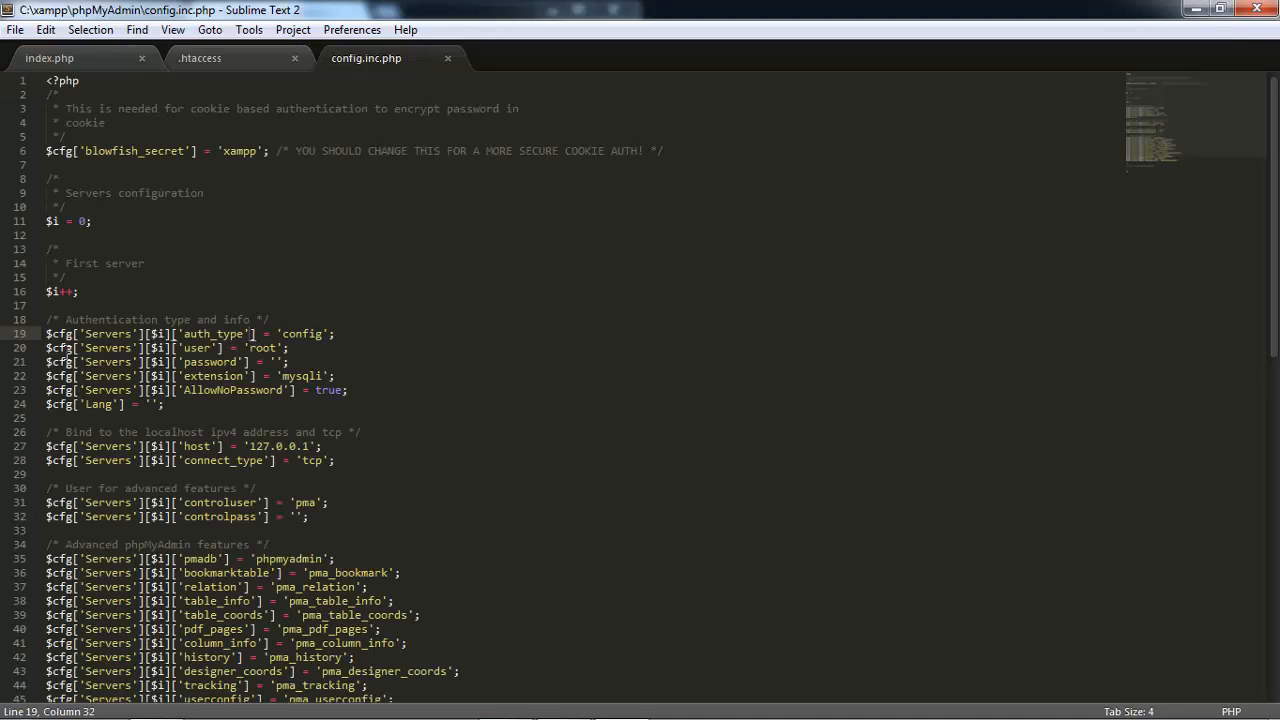
drag(290, 348, 44, 348)
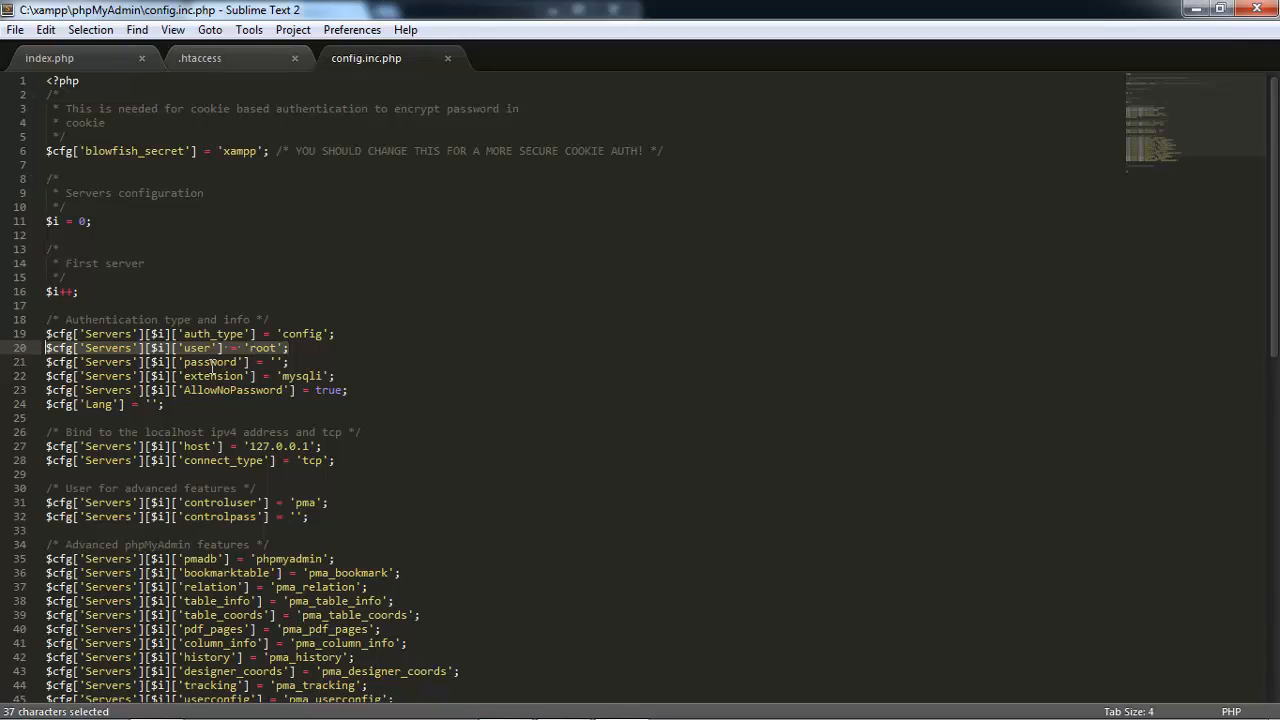
click(278, 362)
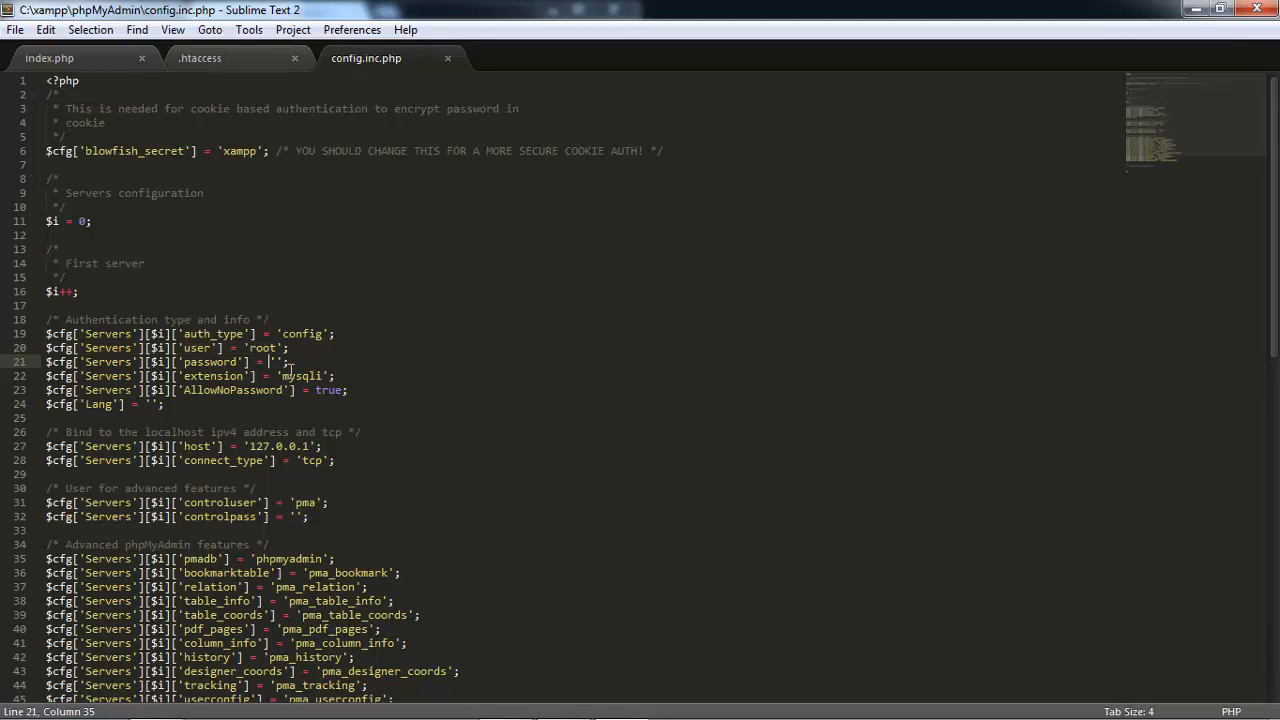
key(Right)
Save config.inc.php, close it, and switch back to the Explorer window.
key(ctrl+s)
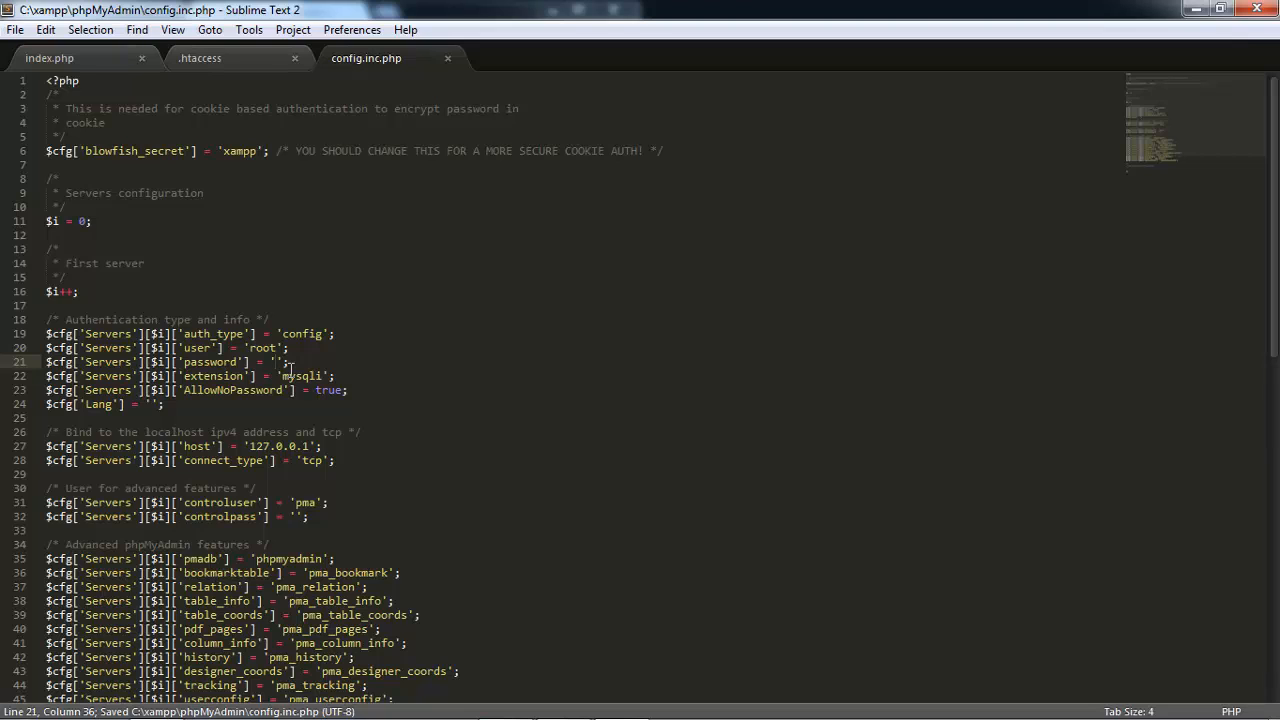
click(447, 58)
key(alt+Tab)
key(alt+Tab)
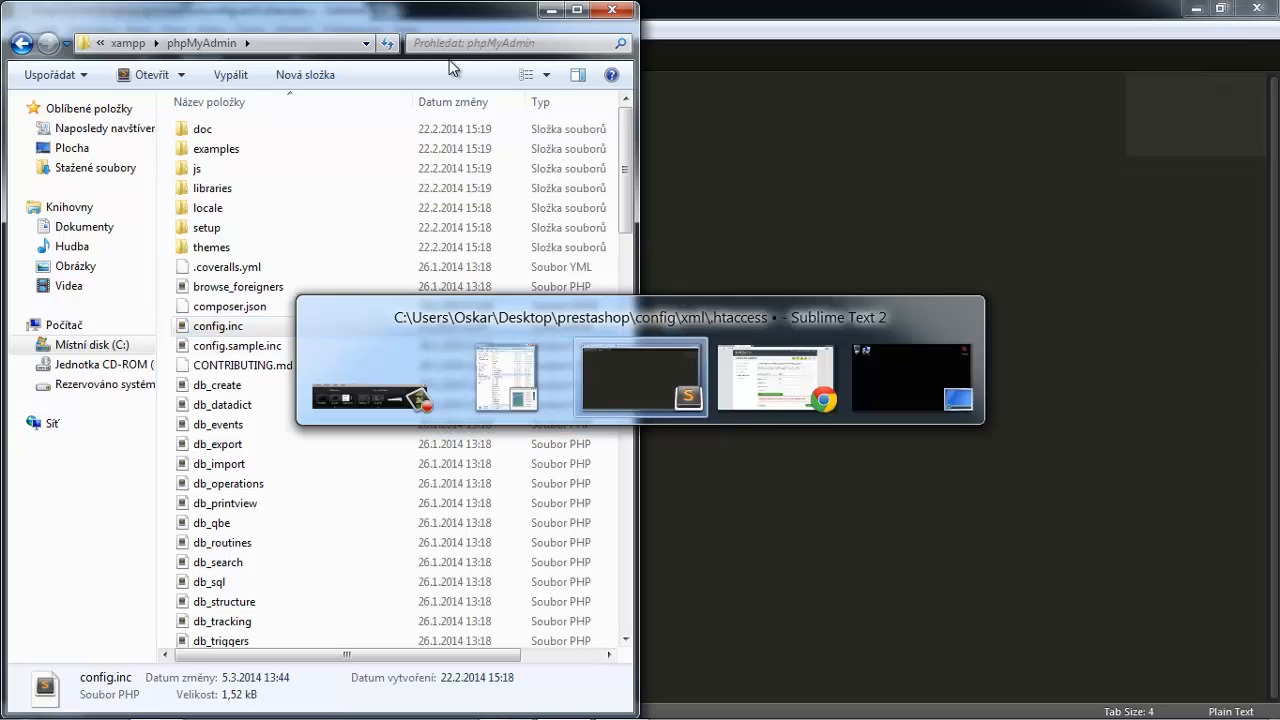
key(alt+Tab)
key(alt+Tab)
key(alt+Tab)
key(alt+Tab)
key(alt+Tab)
key(alt+Tab)
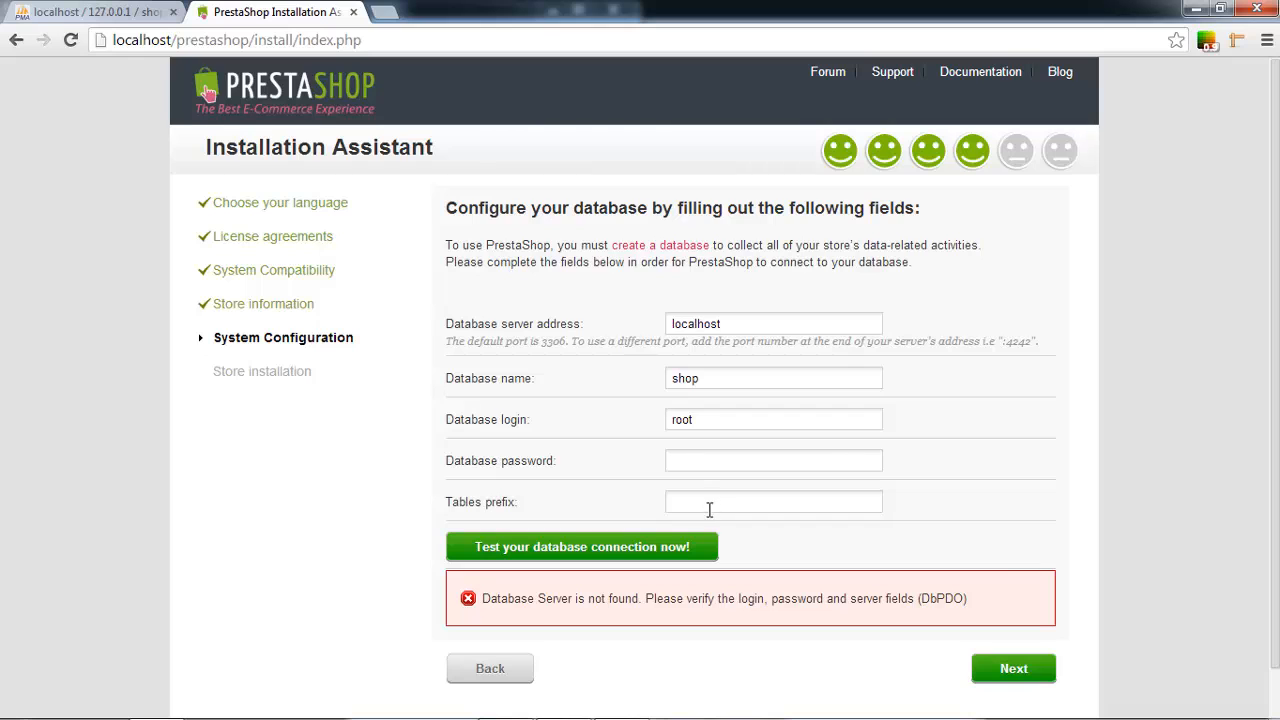
Test the connection to the shop database and verify it in phpMyAdmin.
click(686, 549)
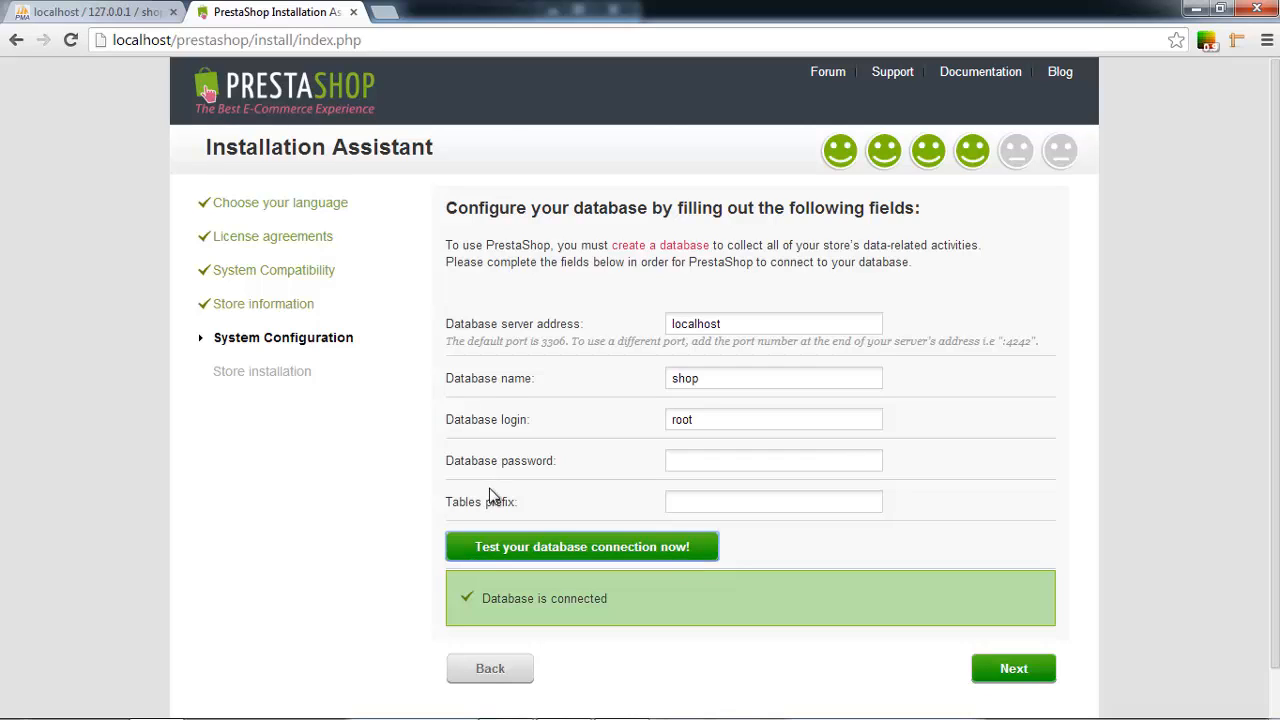
drag(518, 502, 438, 501)
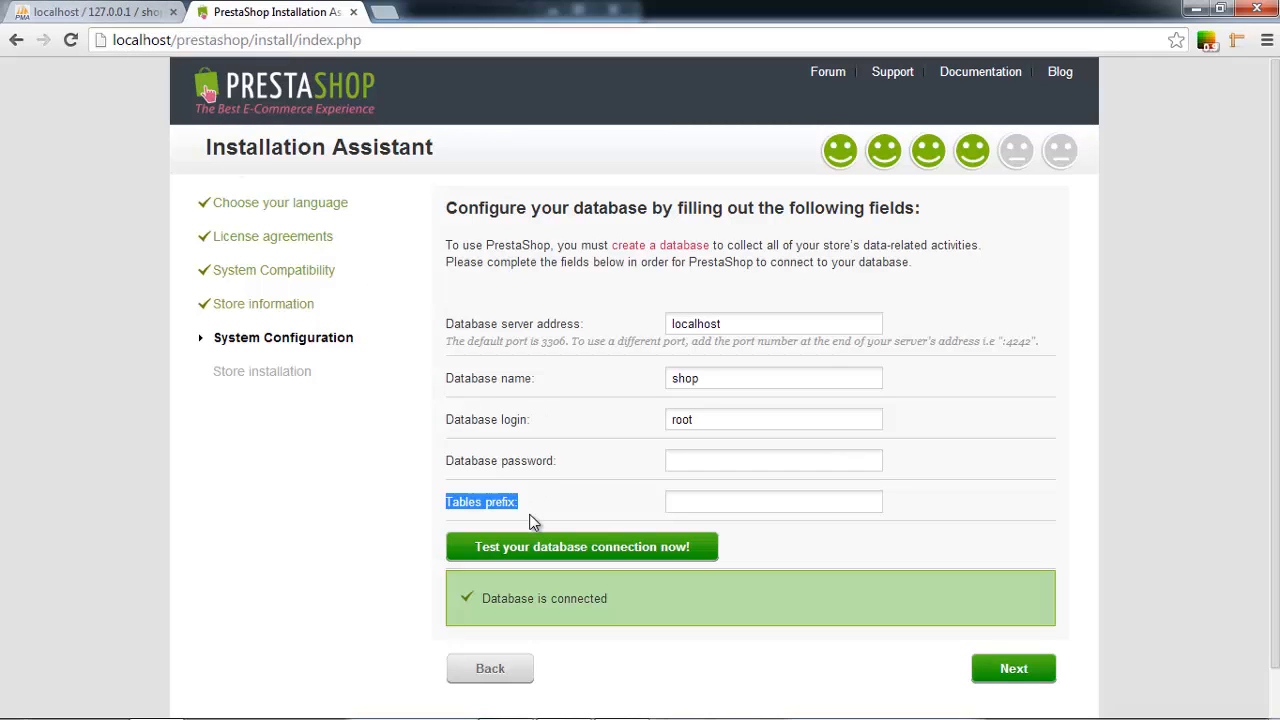
click(113, 12)
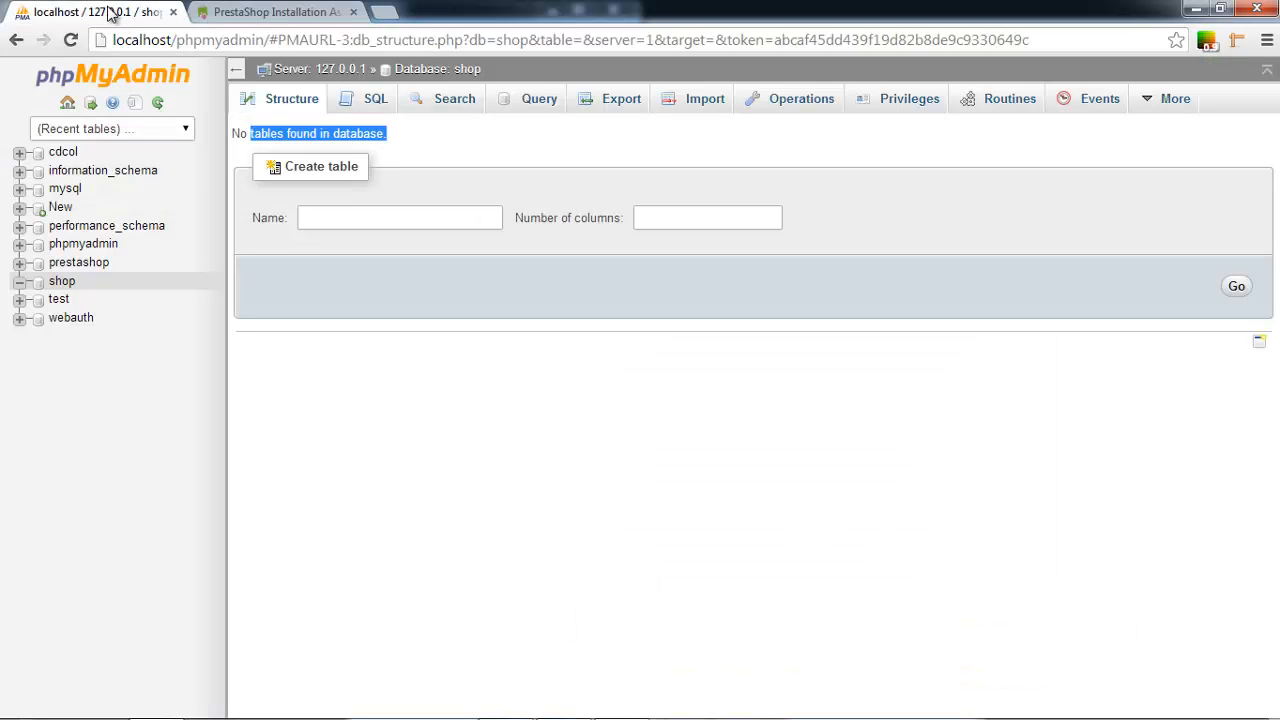
click(263, 13)
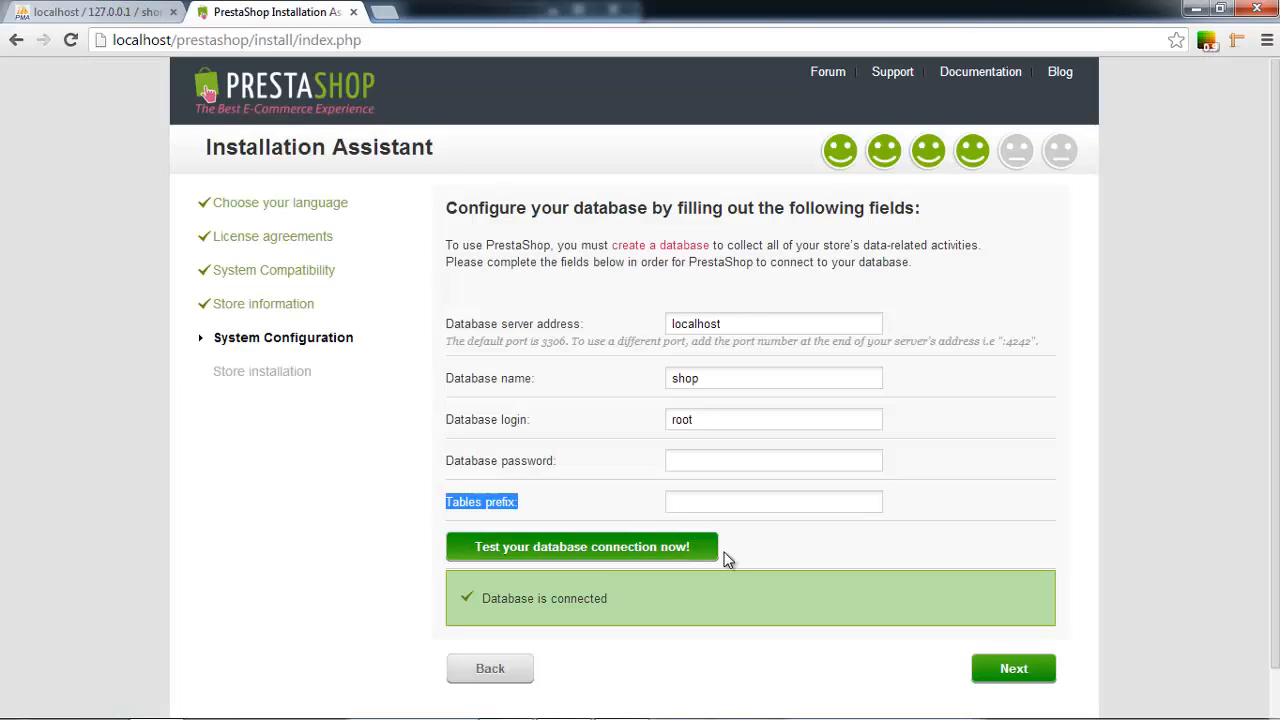
Change the table prefix to shop_ and start the store installation.
click(742, 502)
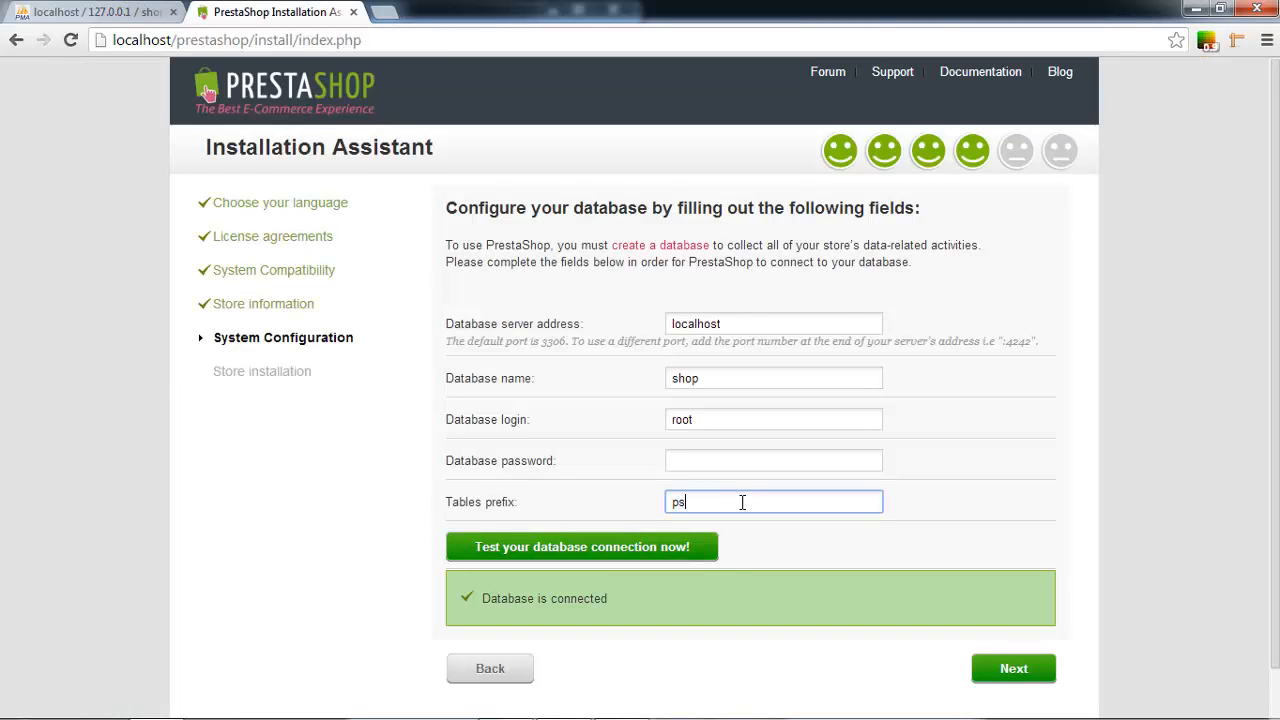
key(BackSpace)
key(BackSpace)
text(shop_)
click(1035, 669)
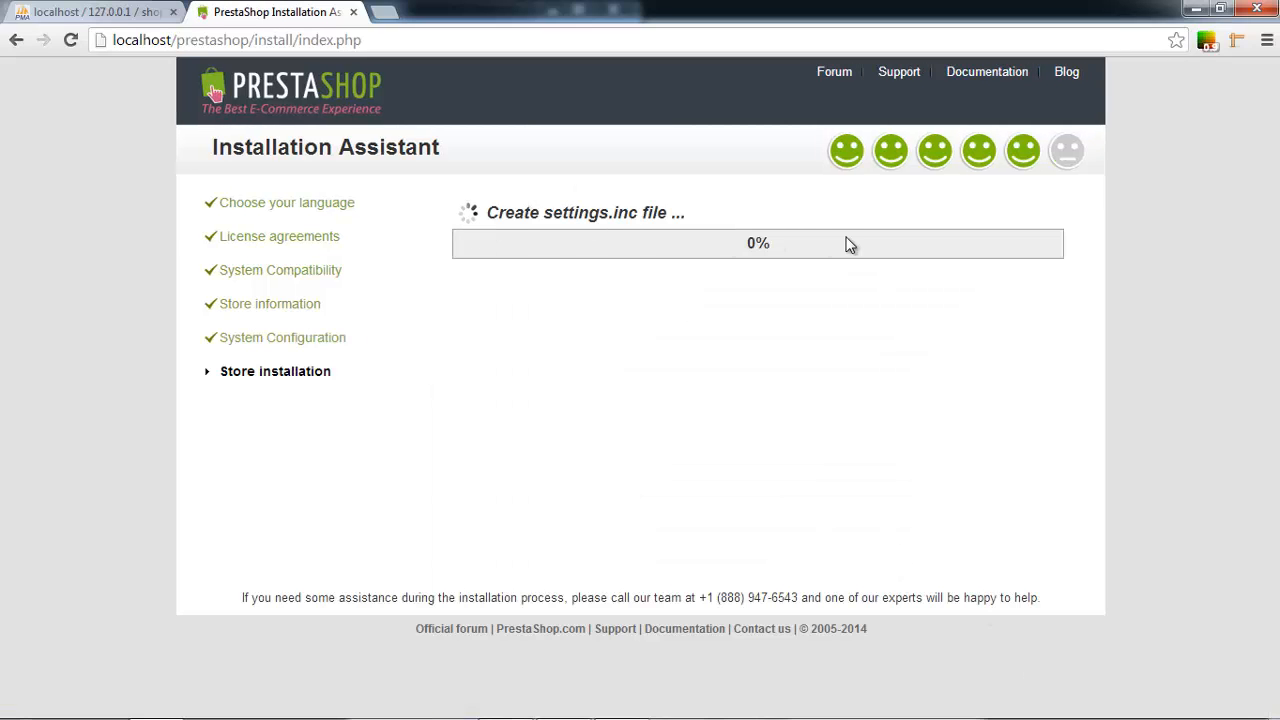
Reload phpMyAdmin's shop database to see the new shop_ tables, then return to the installer.
key(ctrl+Tab)
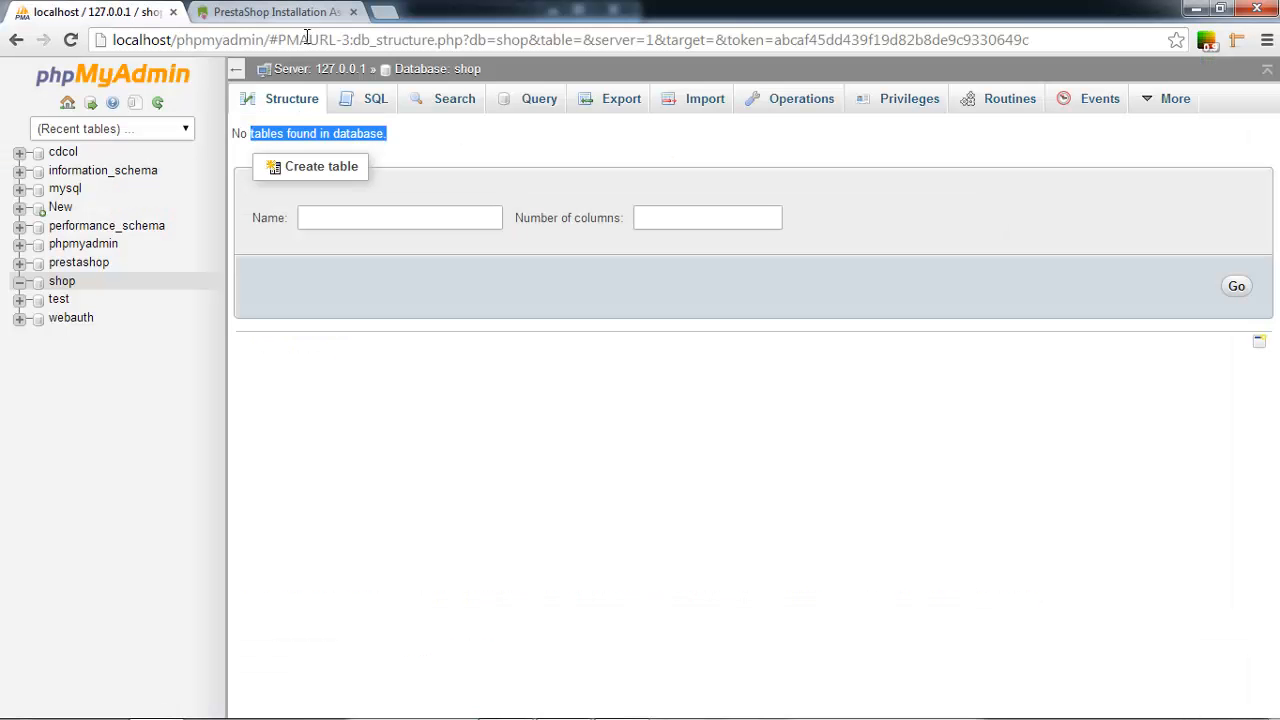
click(305, 36)
key(Return)
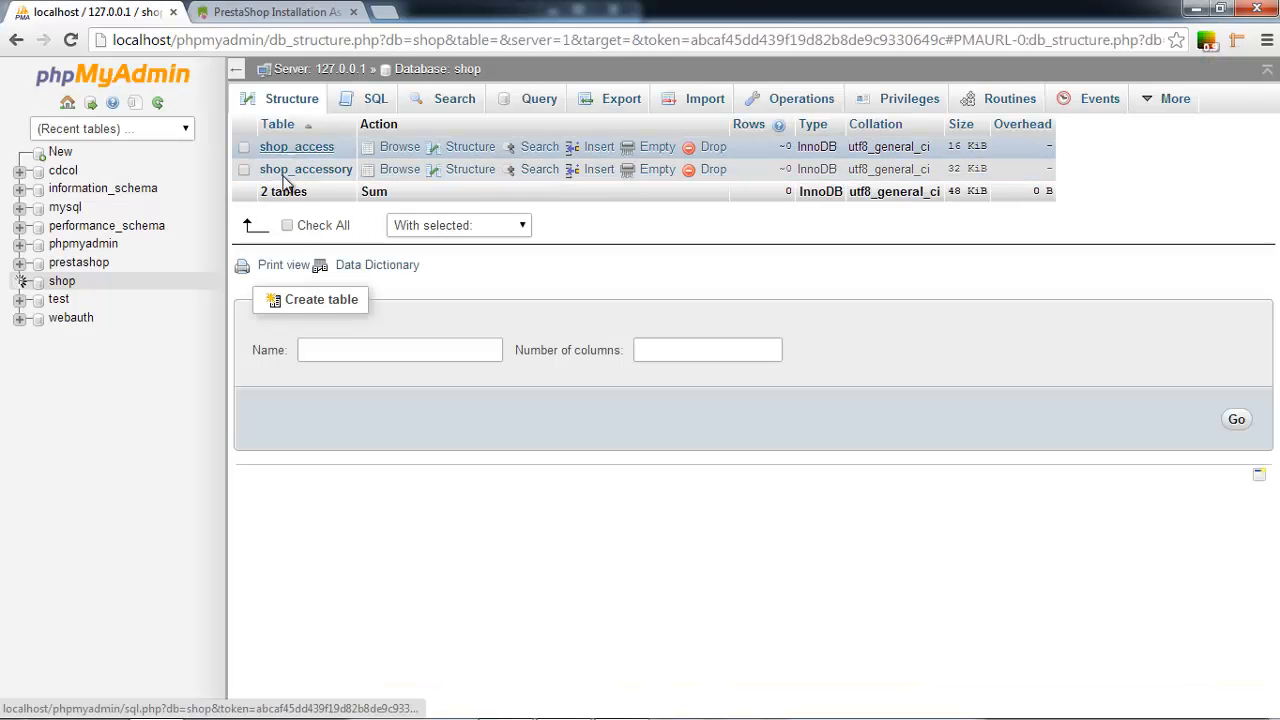
click(268, 39)
key(Return)
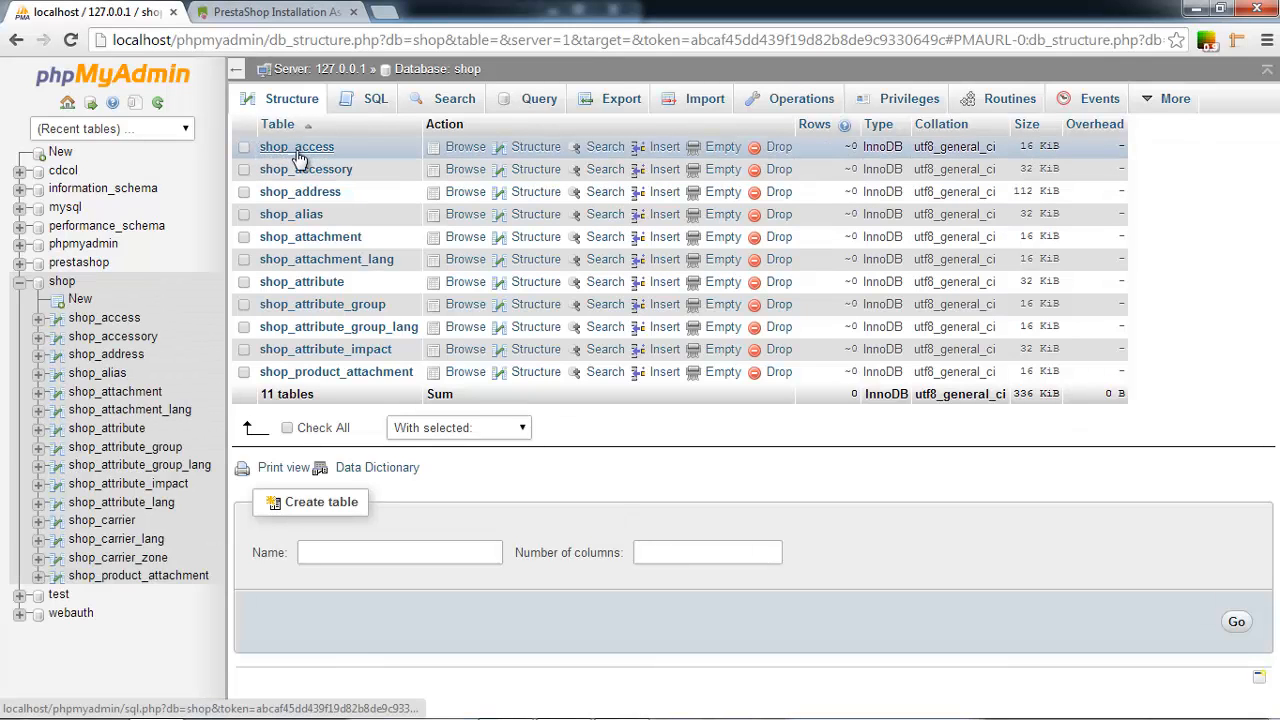
drag(340, 147, 295, 152)
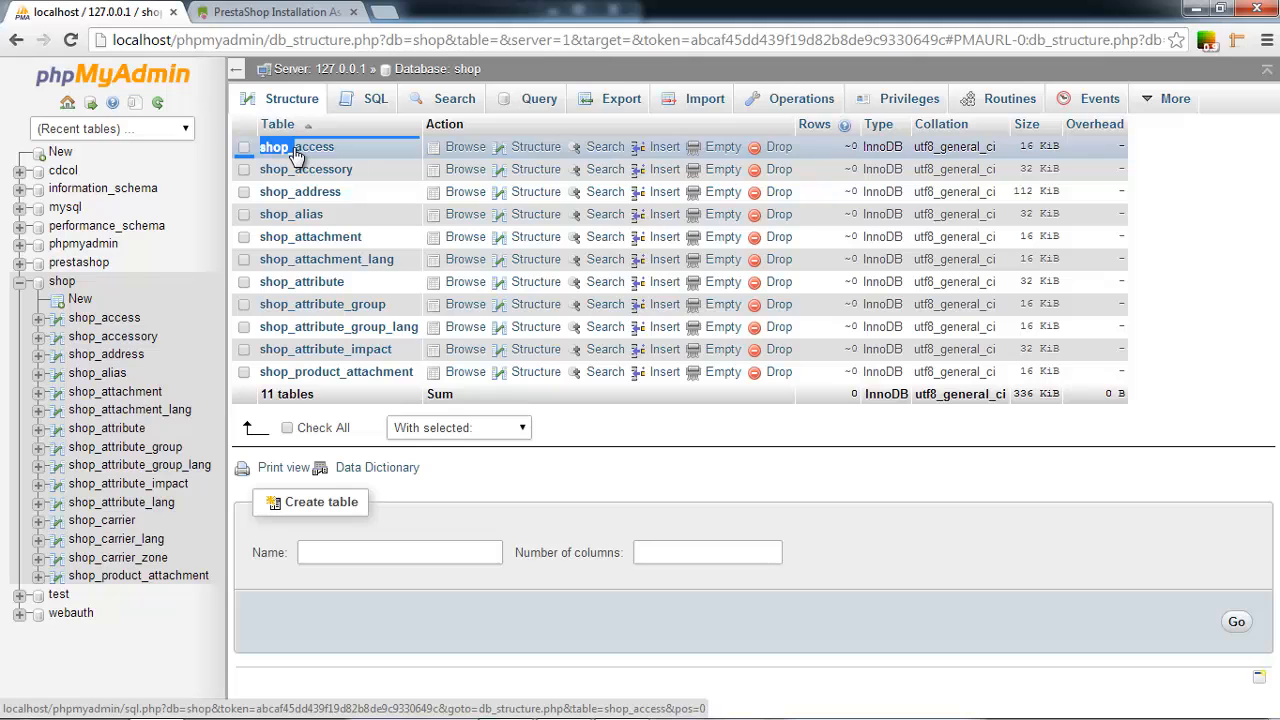
click(289, 12)
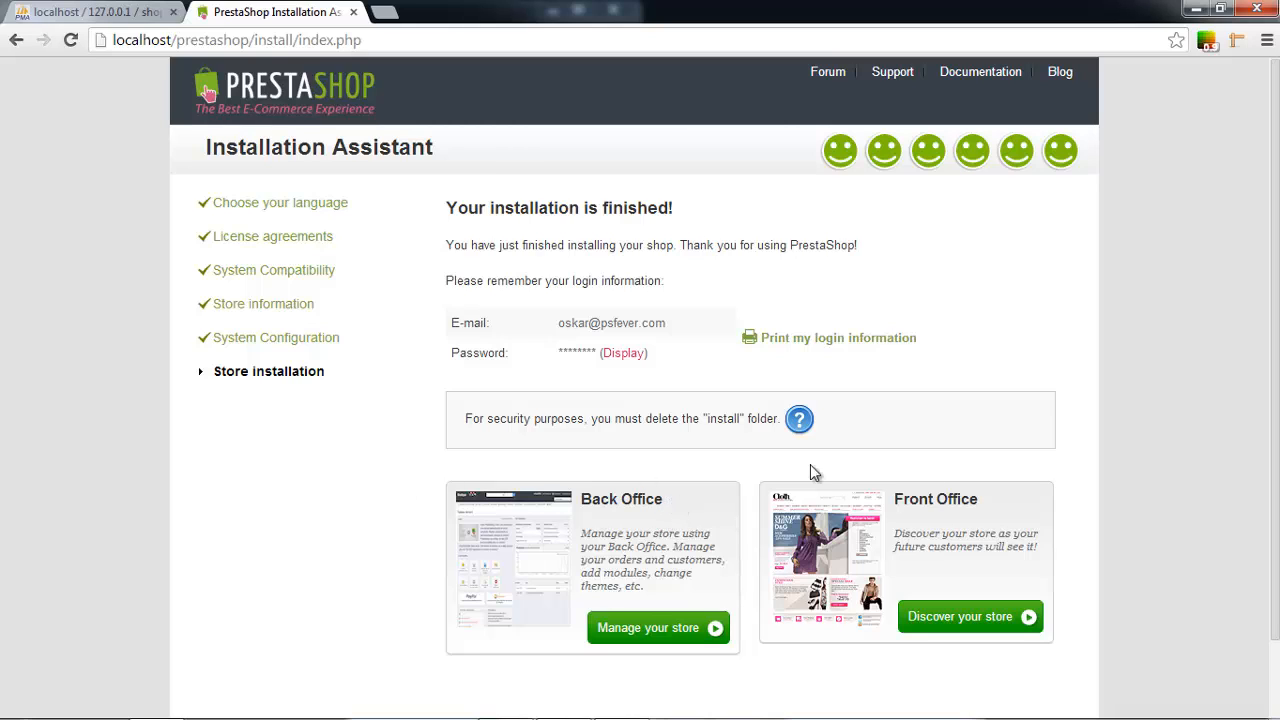
Review the delete-install-folder notice, then launch the back office via Manage your store.
scroll(1159, 605, down, 1)
scroll(1150, 611, up, 1)
drag(463, 418, 778, 420)
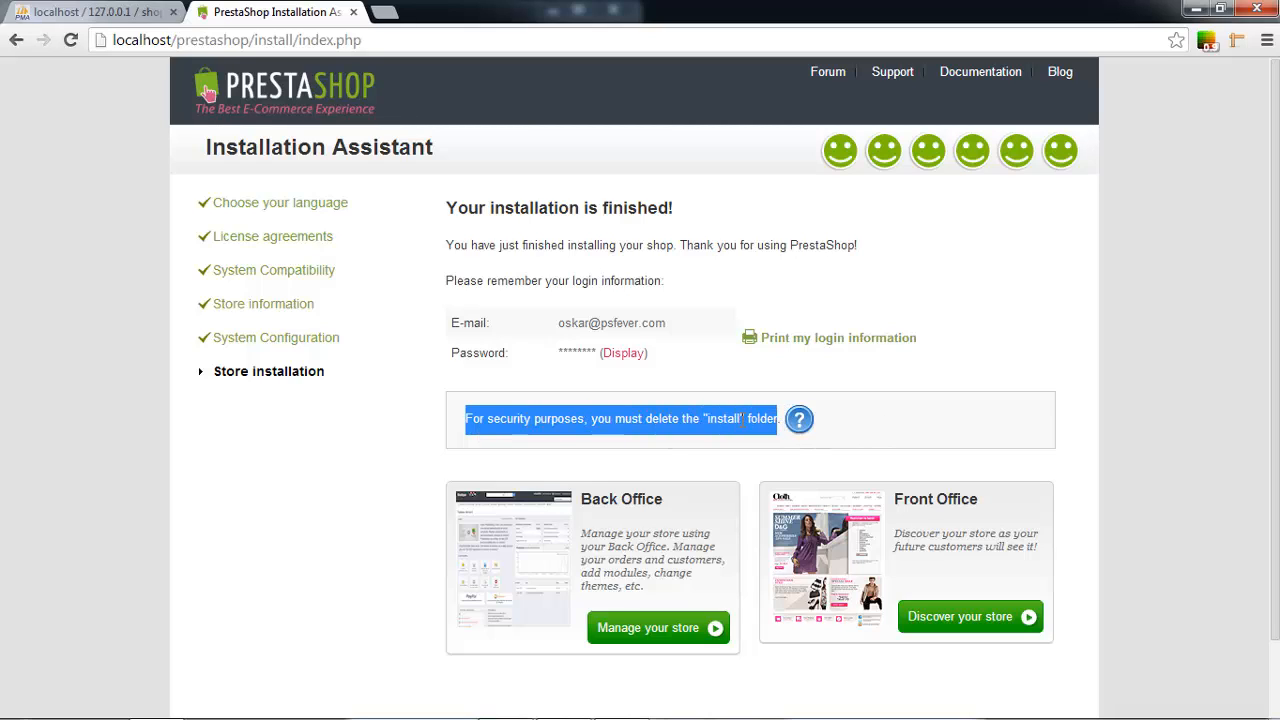
click(395, 493)
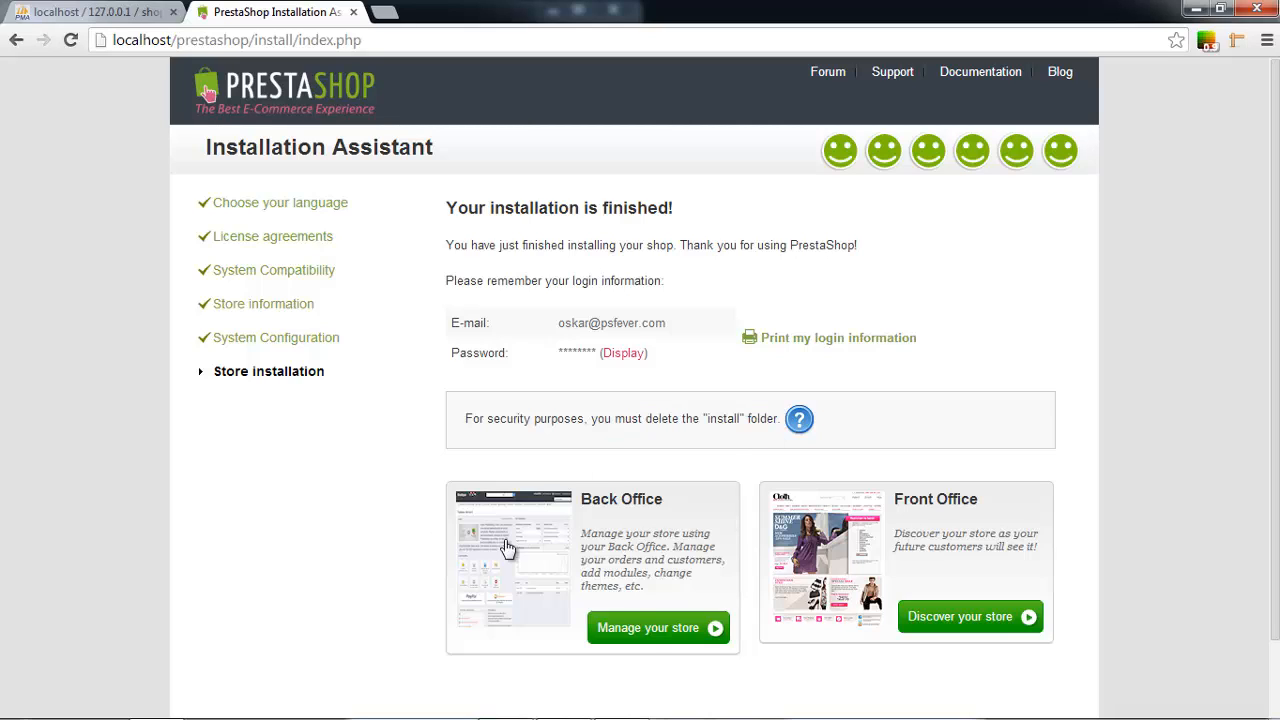
click(652, 632)
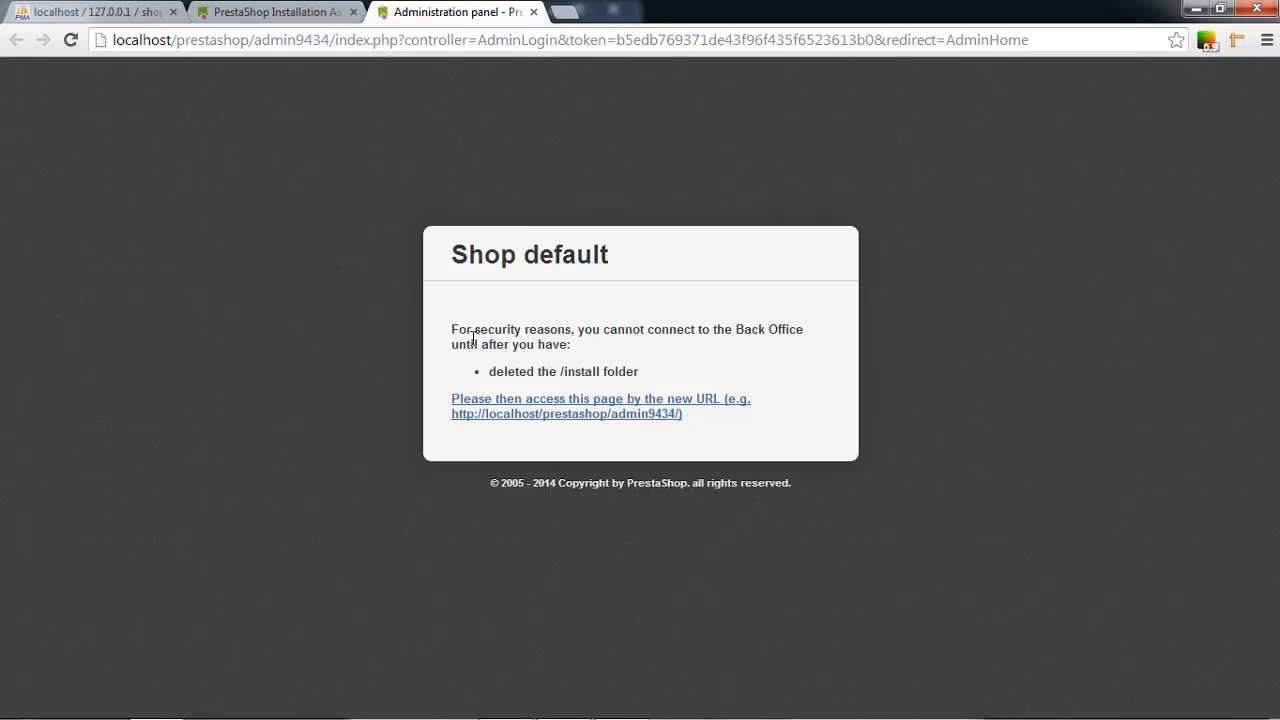
Note the back office's delete-/install warning and move Chrome aside to reveal Explorer.
drag(453, 328, 585, 343)
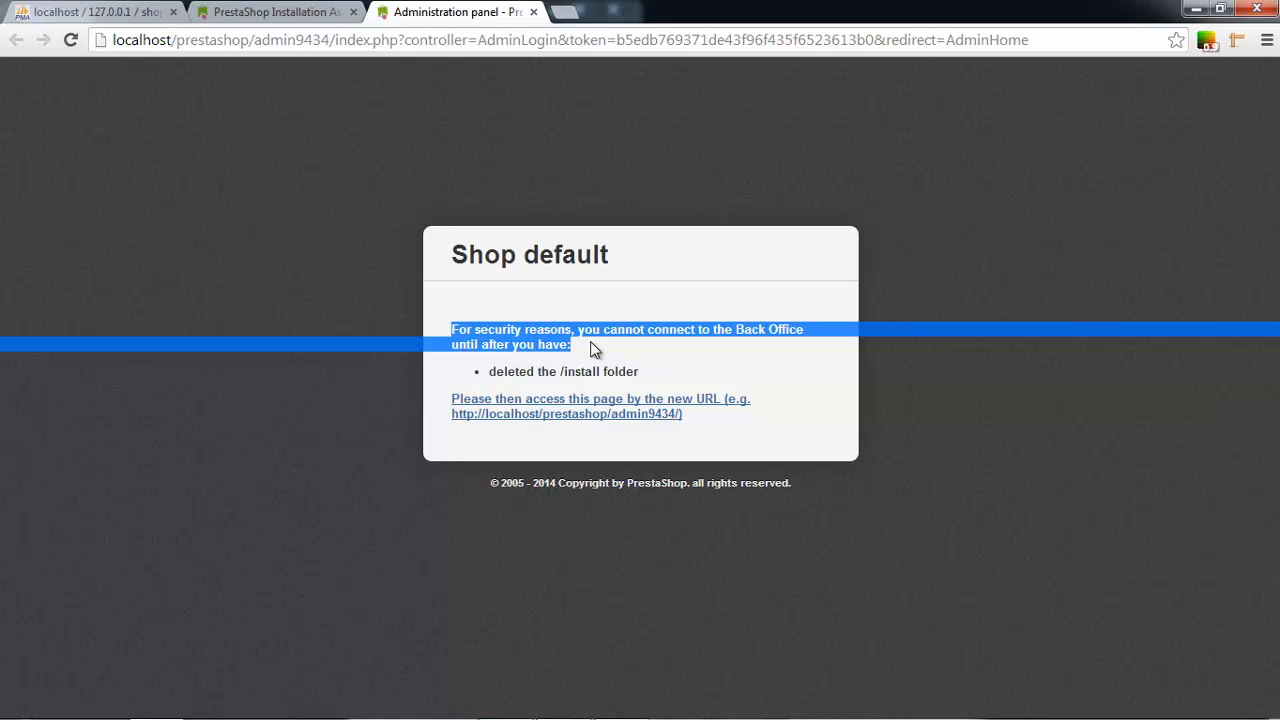
click(335, 418)
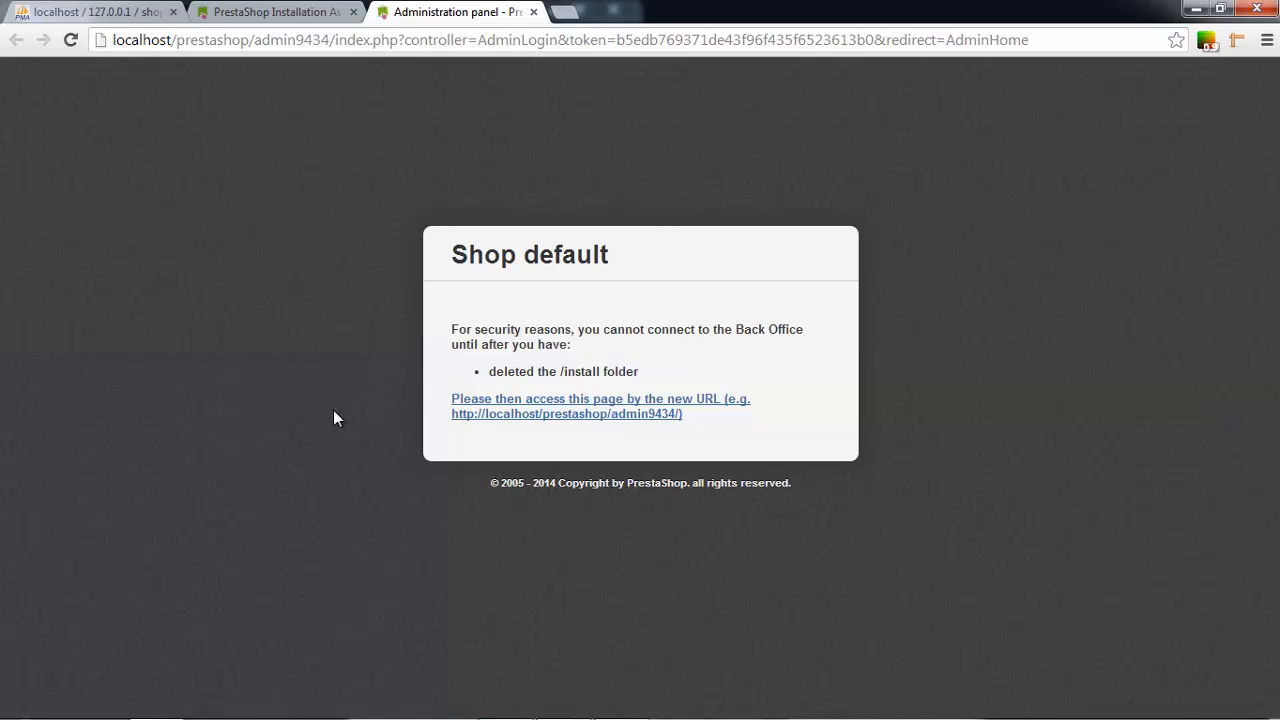
drag(829, 5, 986, 110)
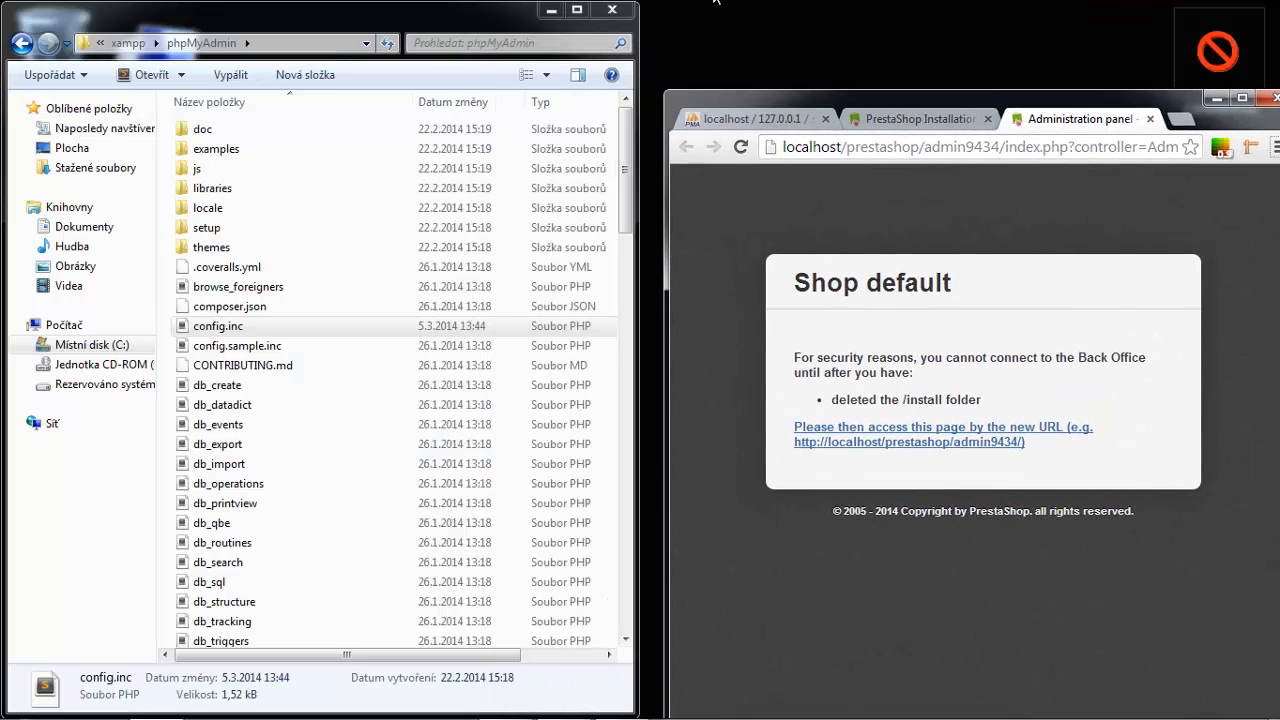
Maximize Explorer and open the C:\xampp\htdocs\prestashop folder.
double_click(222, 17)
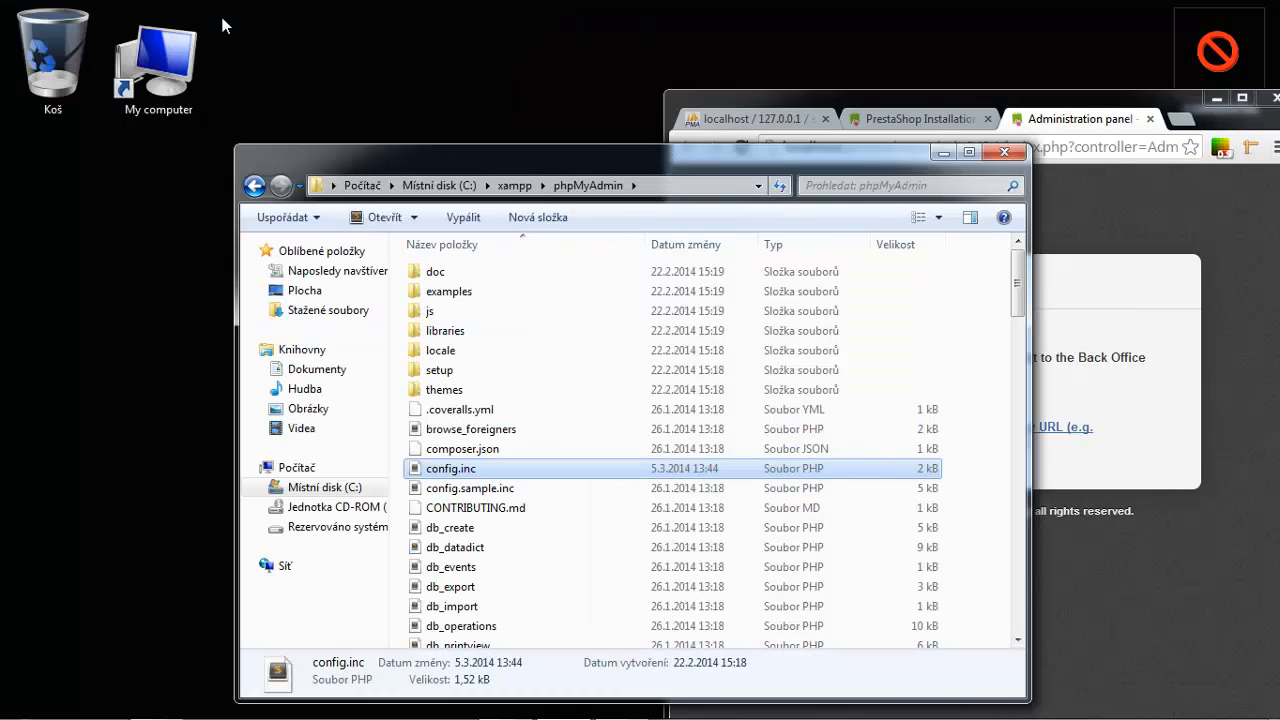
double_click(577, 155)
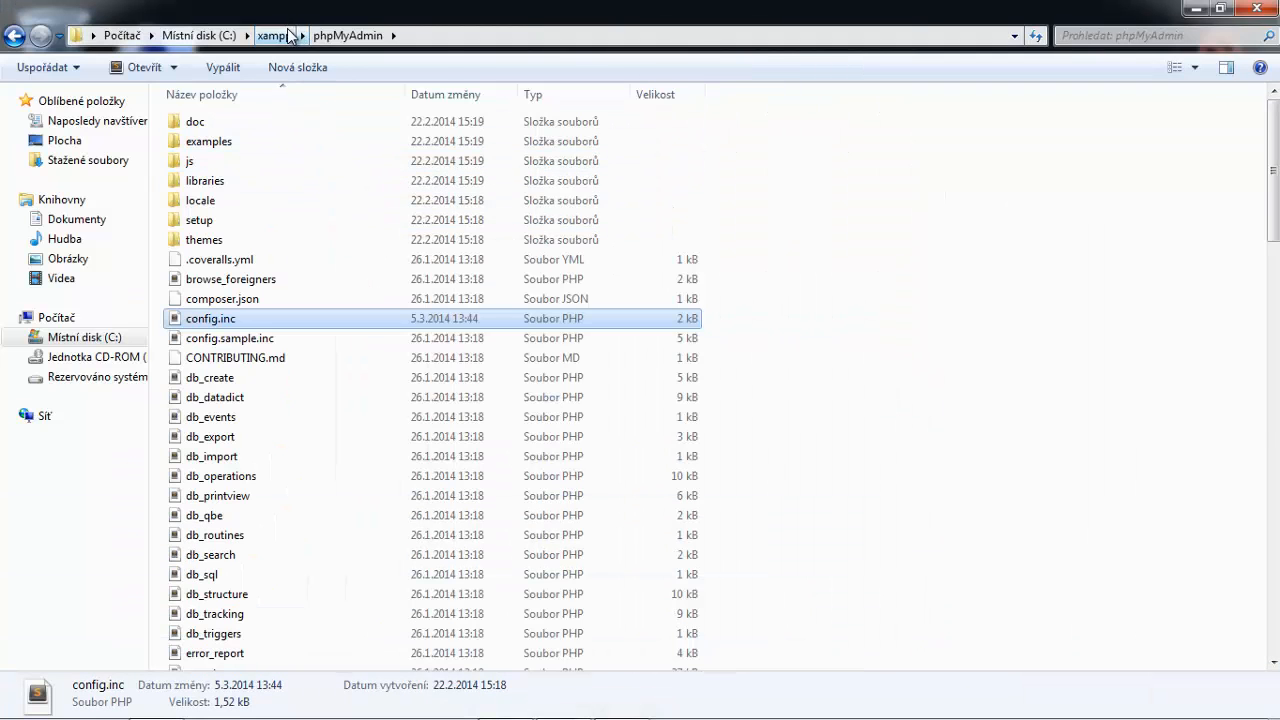
click(288, 35)
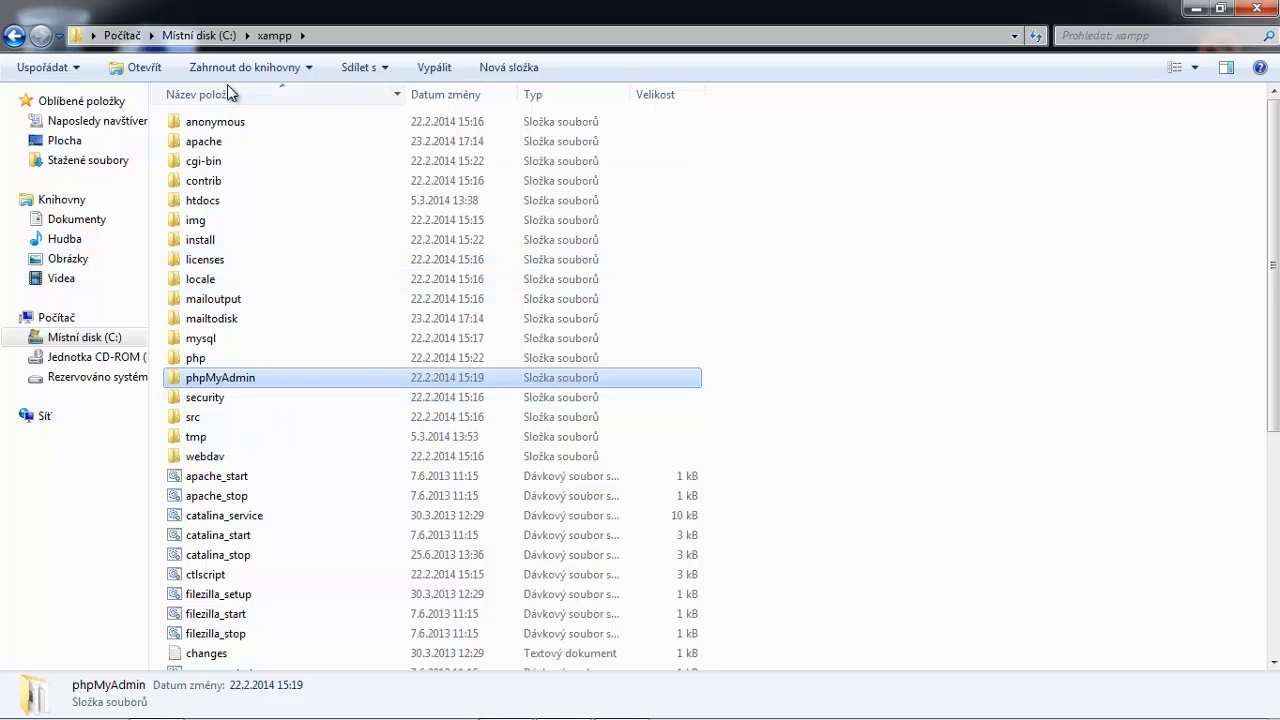
double_click(247, 199)
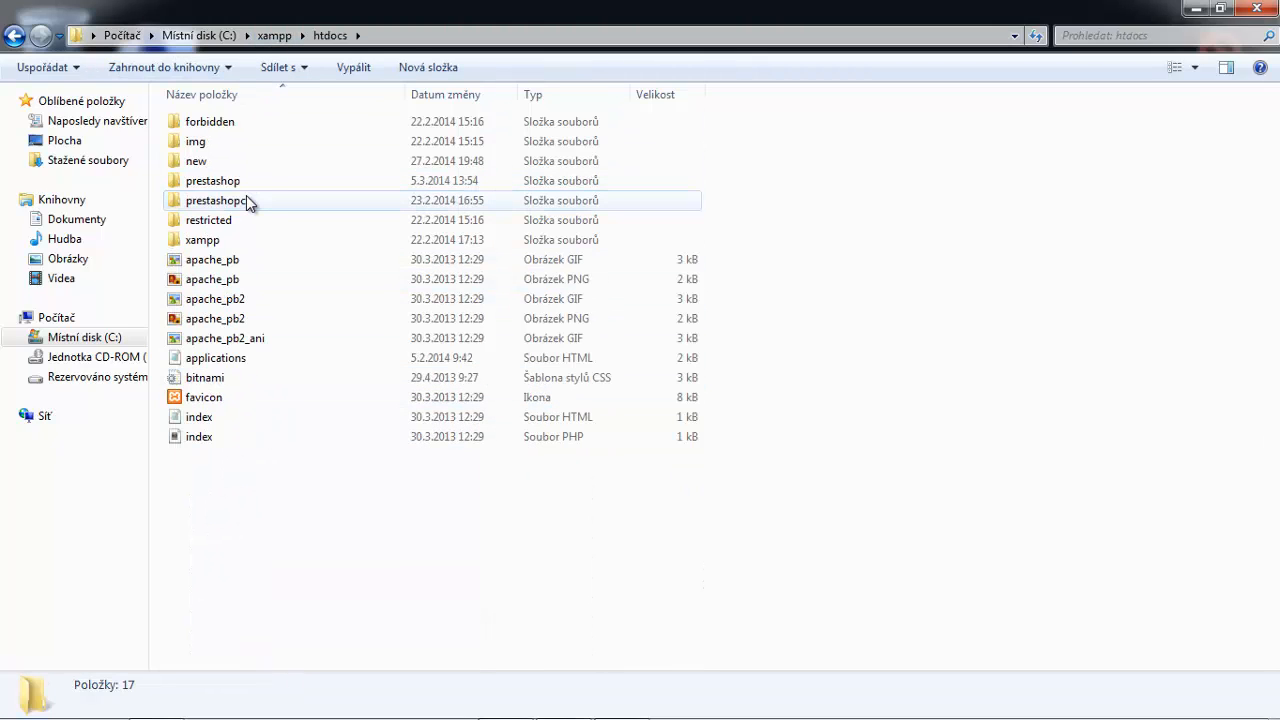
double_click(262, 179)
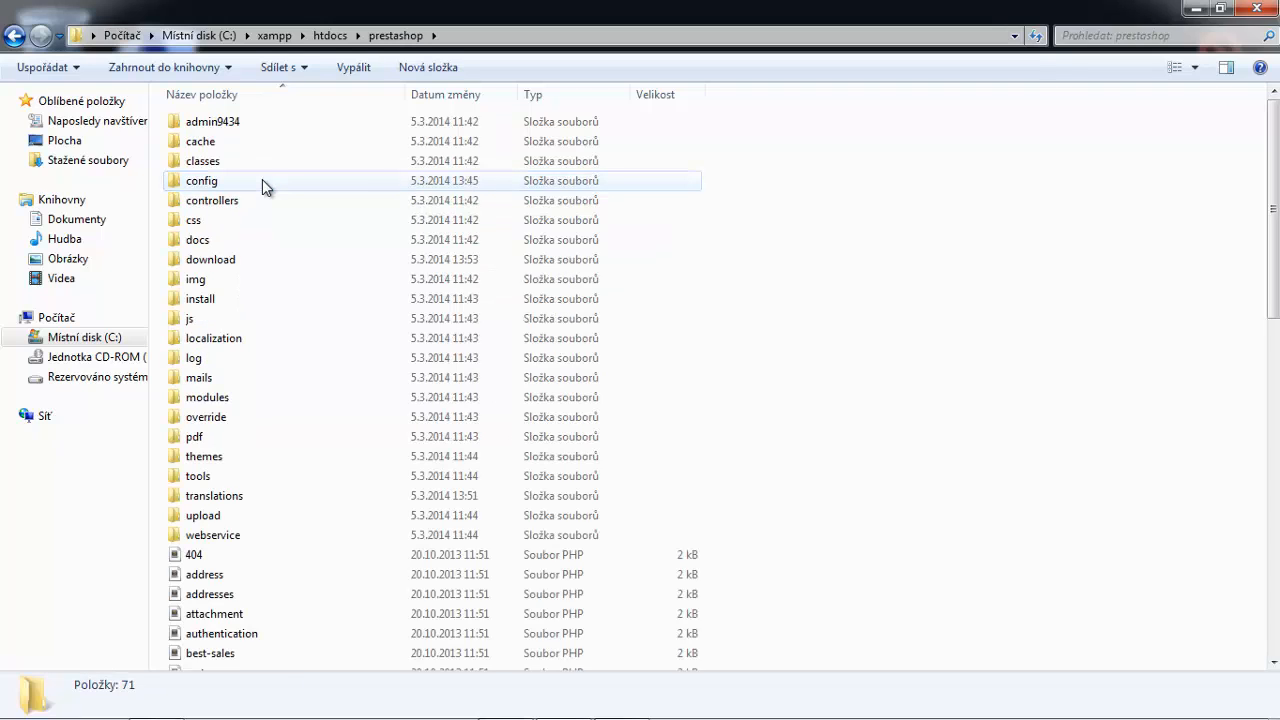
Delete the install folder, confirming the deletion.
click(225, 307)
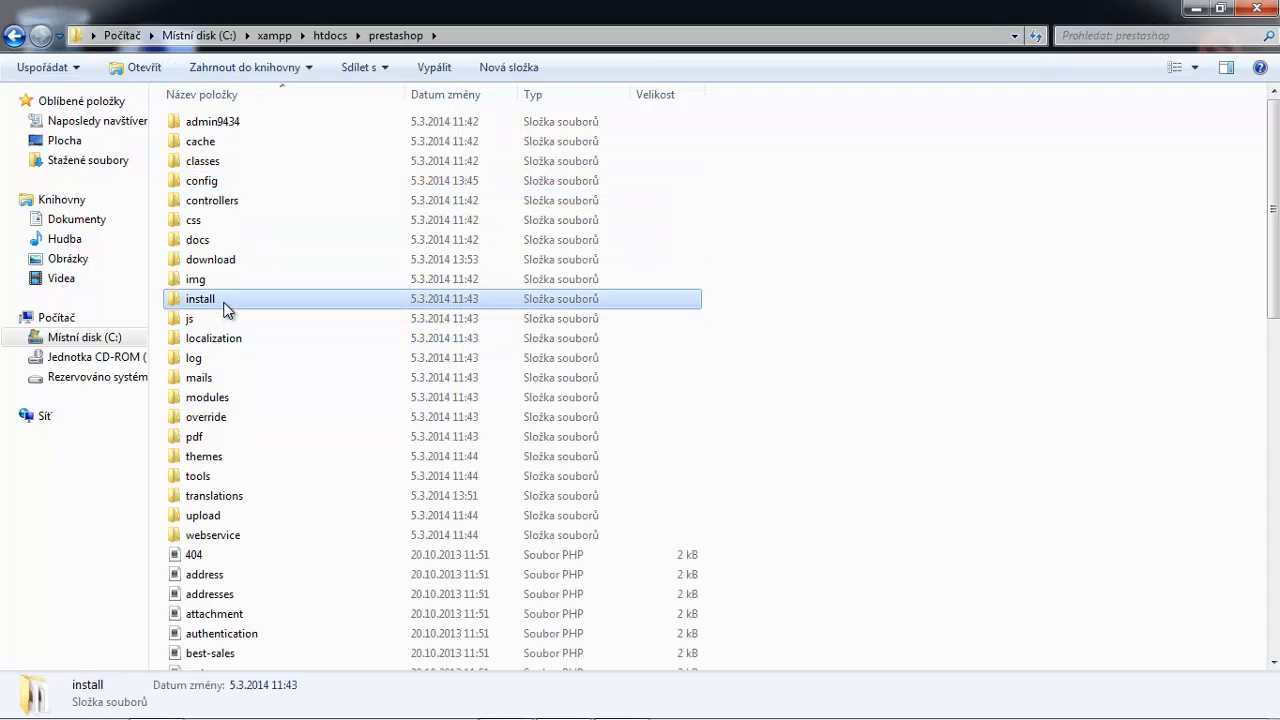
key(Delete)
key(Return)
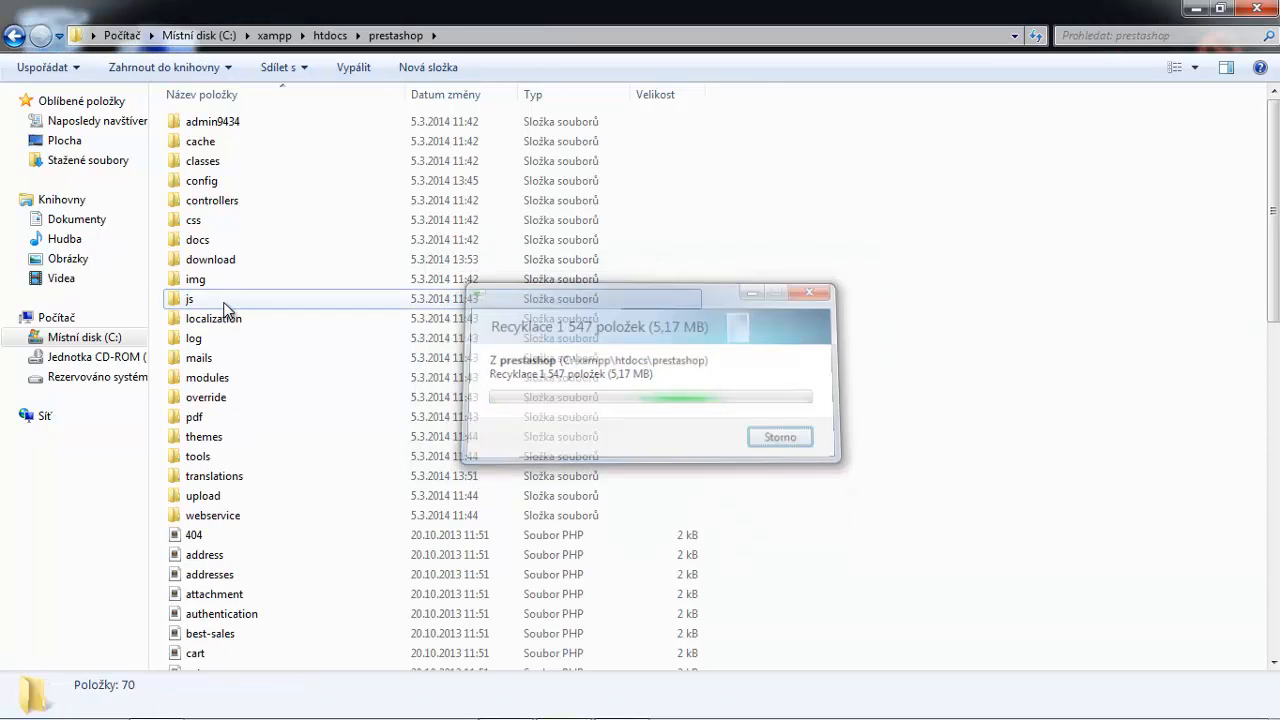
Minimize Explorer and maximize the browser on the back office page address.
click(1195, 9)
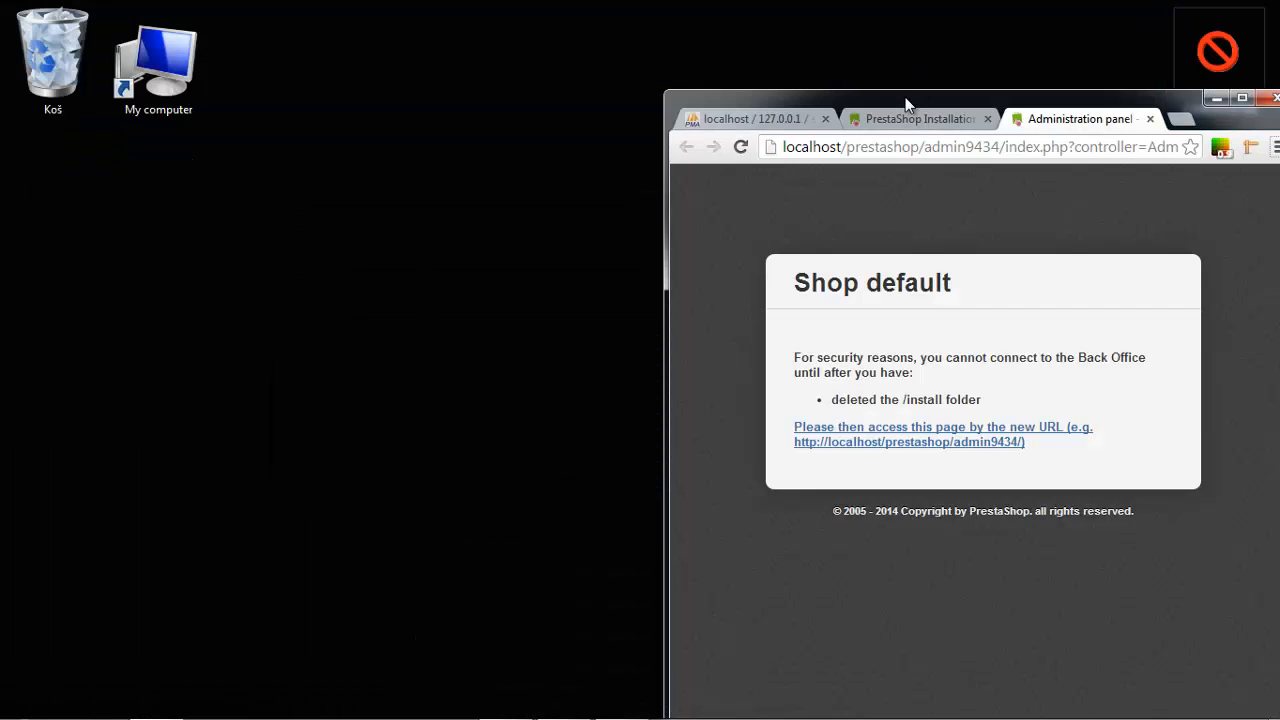
double_click(906, 104)
click(499, 46)
Reload the back office and enter the admin e-mail address in the login form.
key(Return)
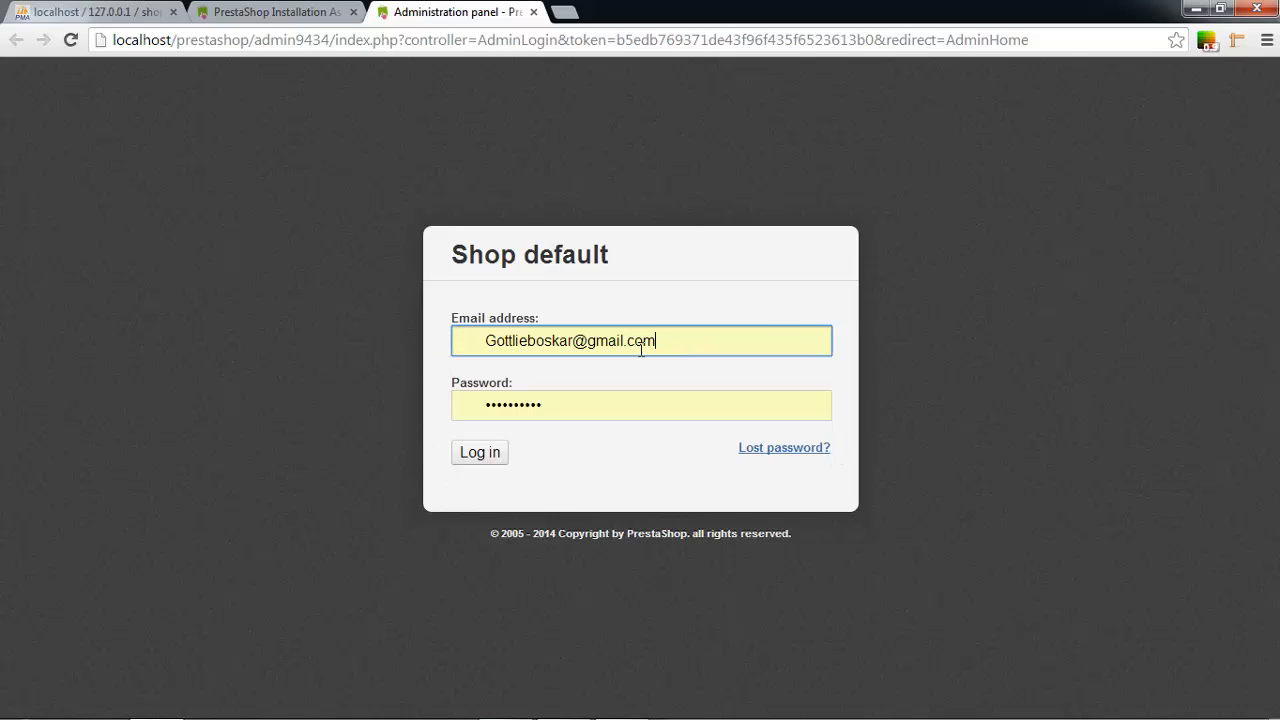
key(ctrl+a)
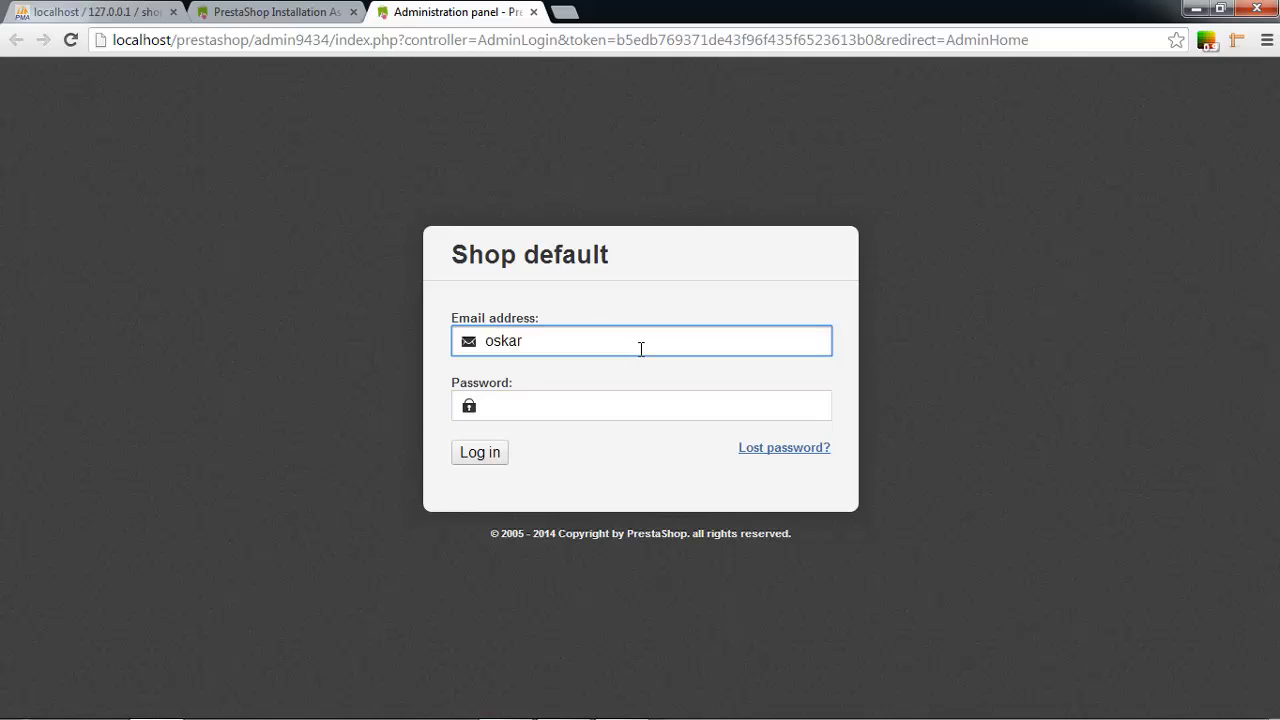
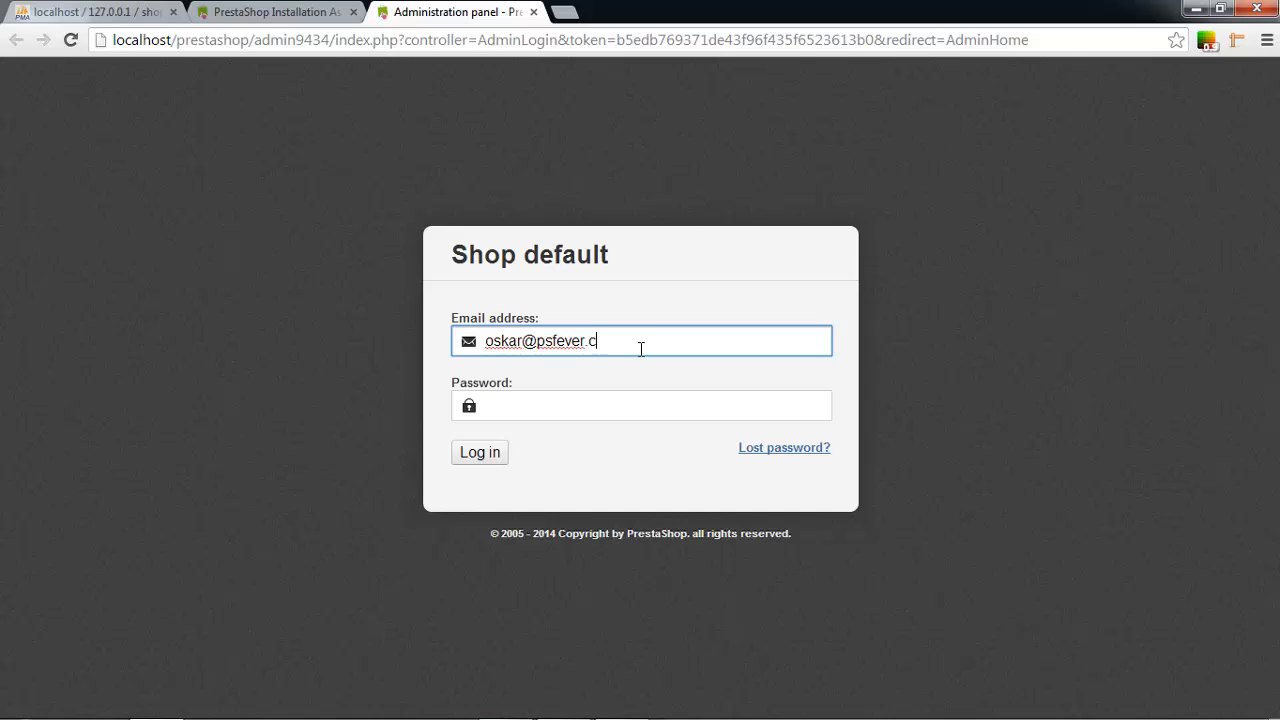
key(Tab)
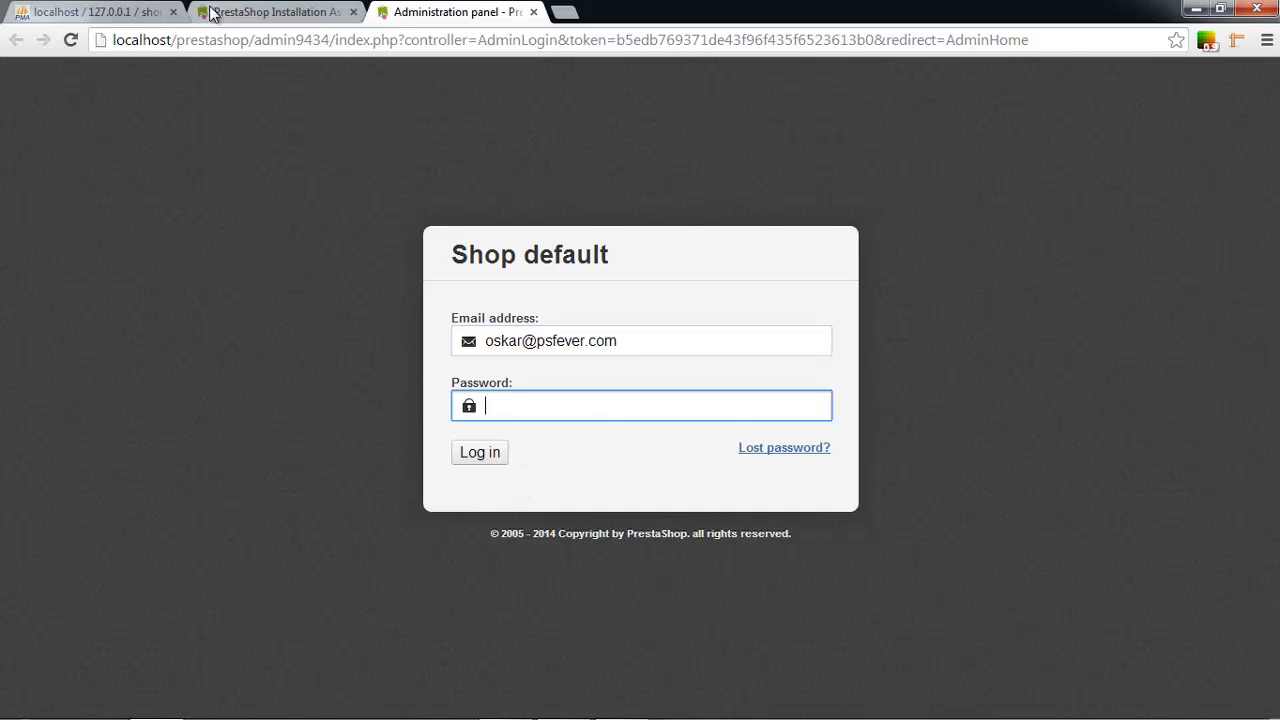
Copy the admin password from the installer's finished page, paste it, and log in.
click(270, 12)
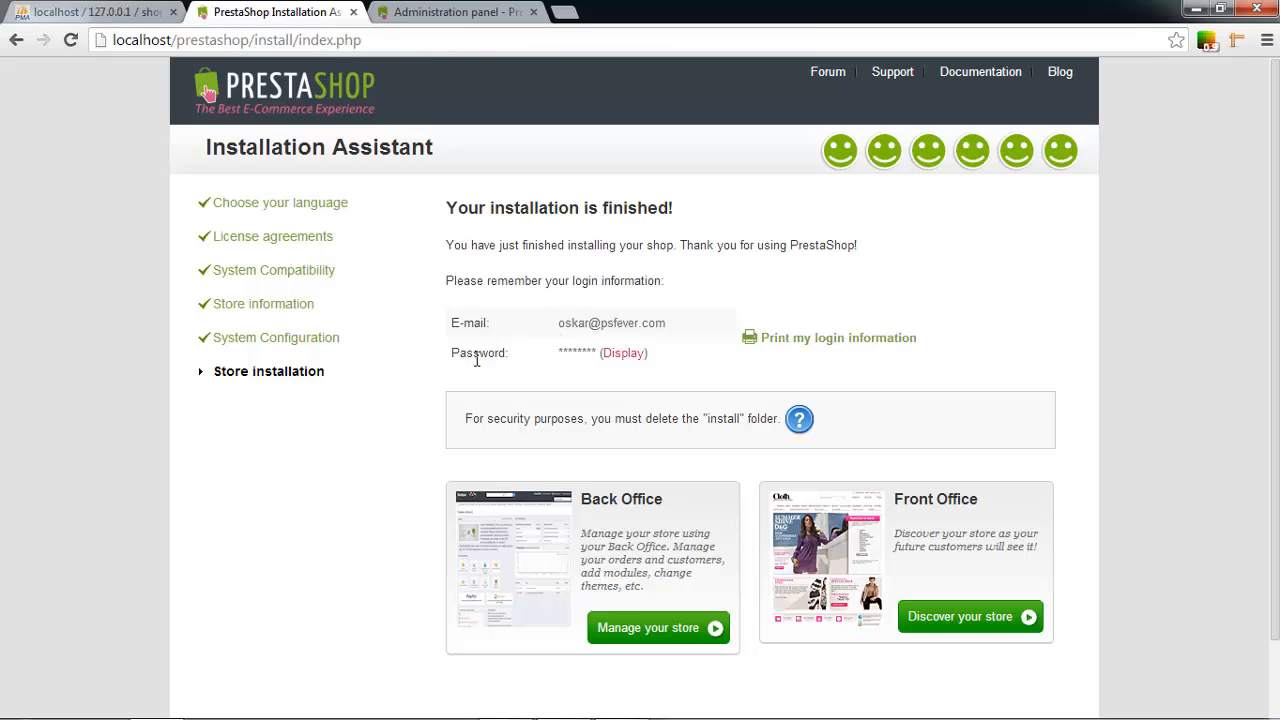
click(631, 357)
double_click(608, 353)
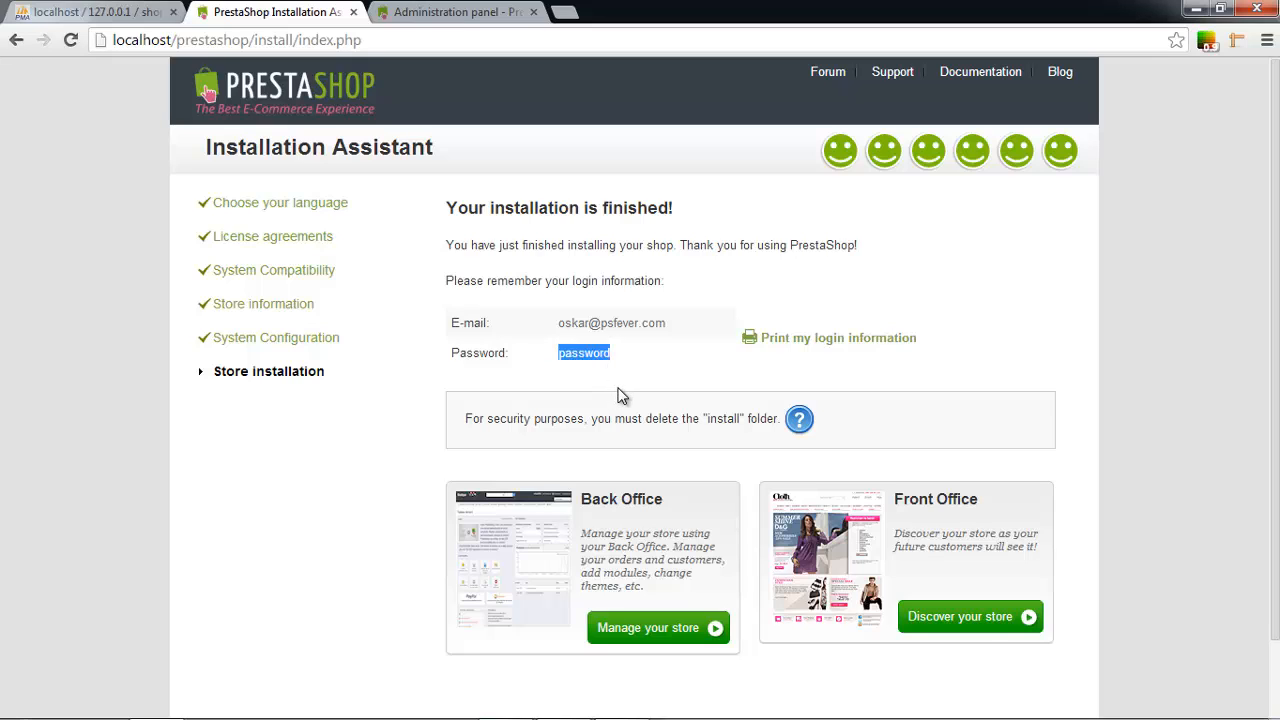
key(ctrl+Tab)
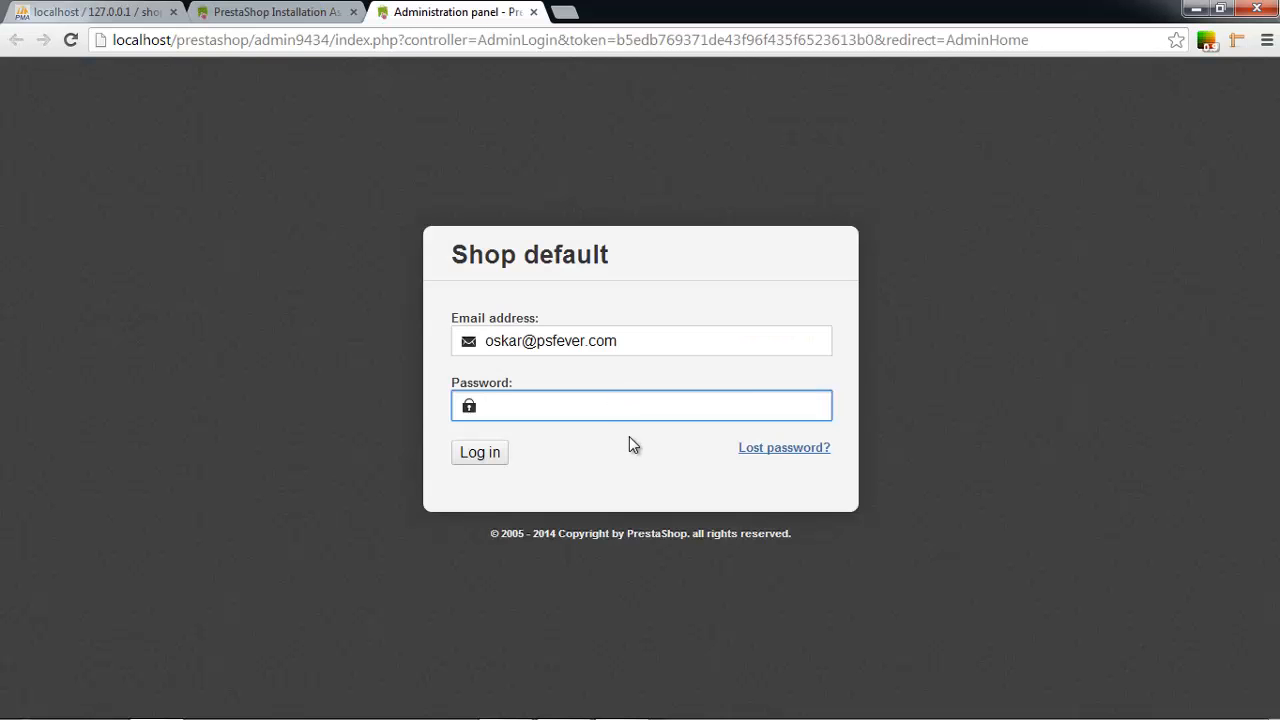
key(ctrl+v)
click(495, 453)
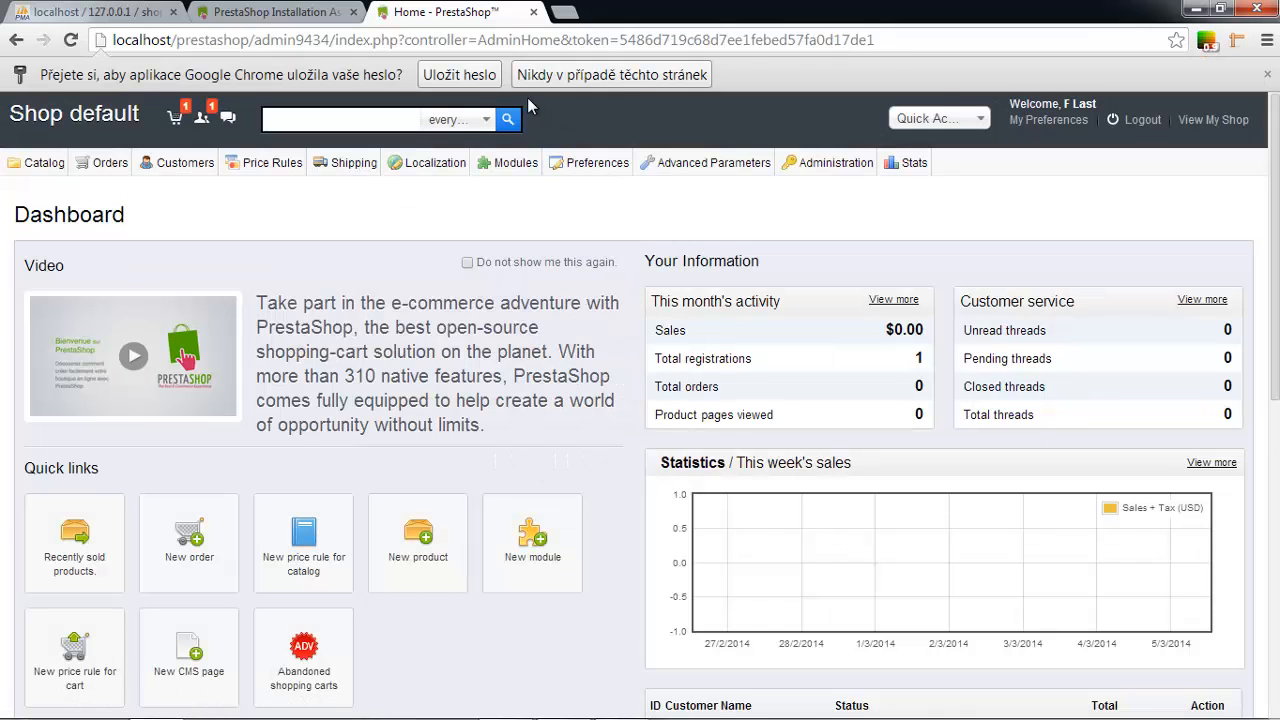
Decline Chrome's password save, scroll the Dashboard, and open View My Shop in a new tab.
click(594, 75)
scroll(609, 393, down, 3)
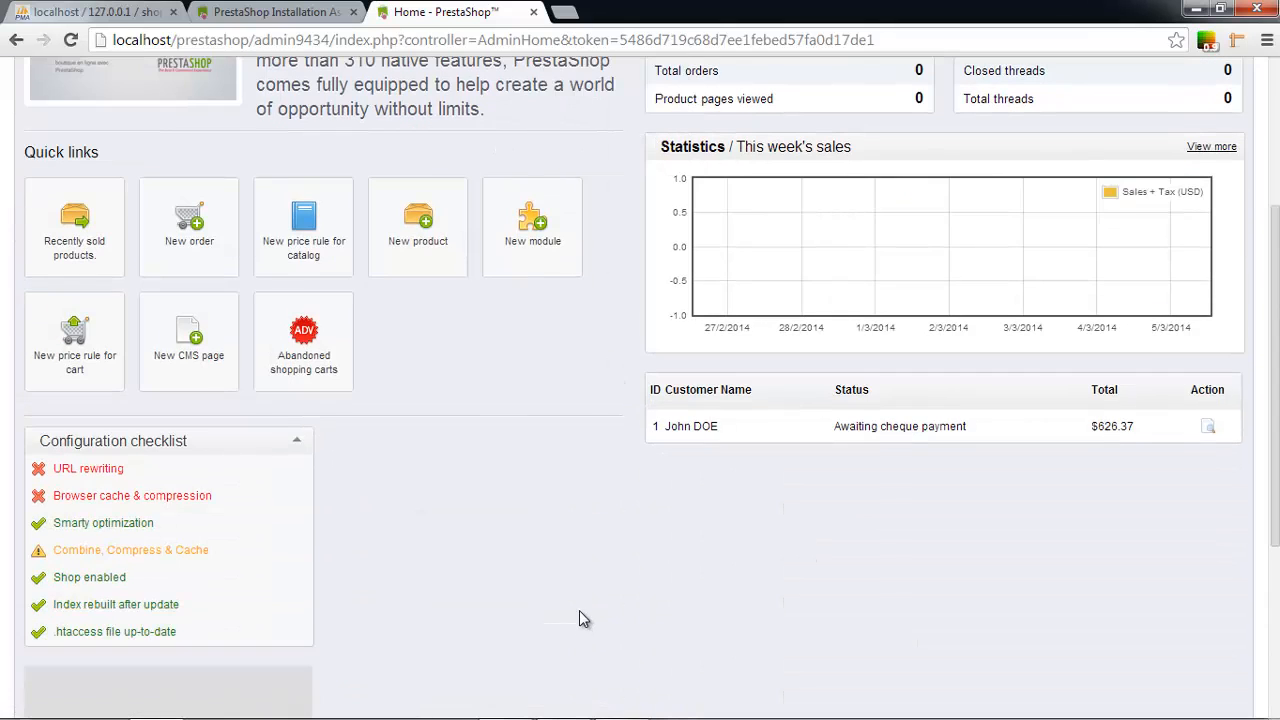
scroll(570, 607, down, 3)
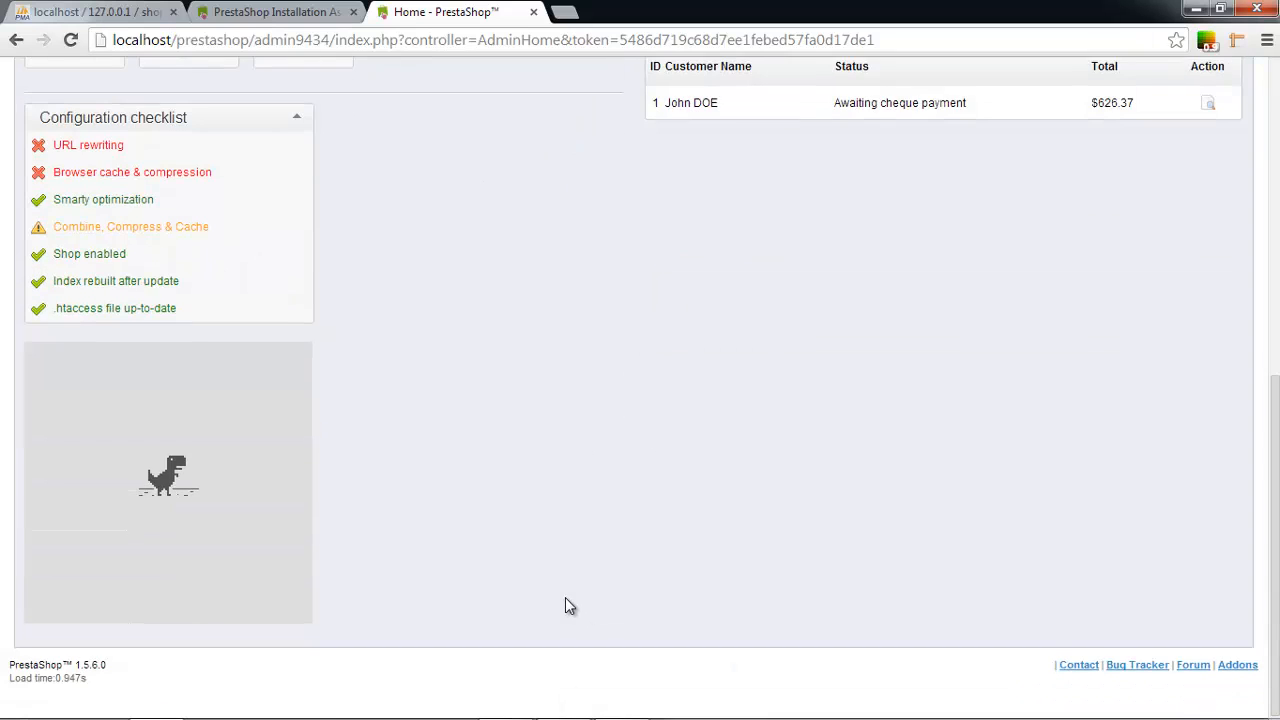
scroll(565, 597, up, 6)
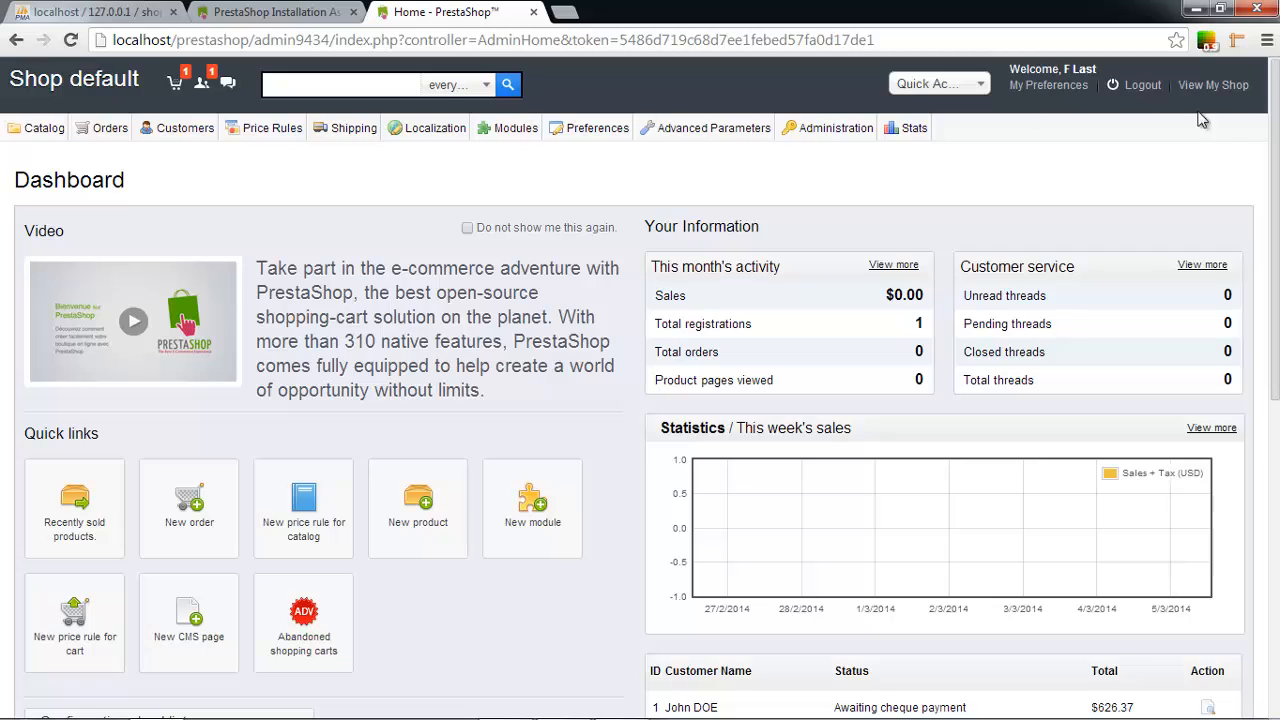
click(1213, 85)
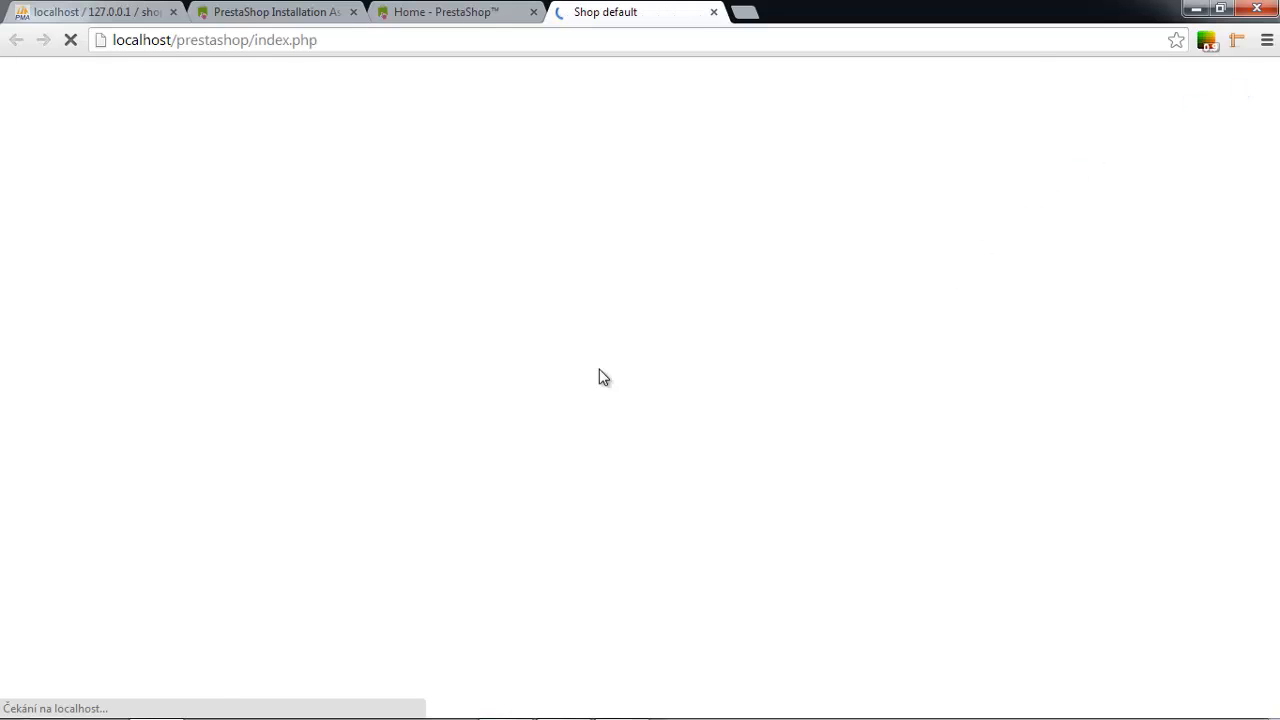
Scroll the storefront's demo iPod and MacBook products, then return to the back office tab.
scroll(1085, 372, down, 6)
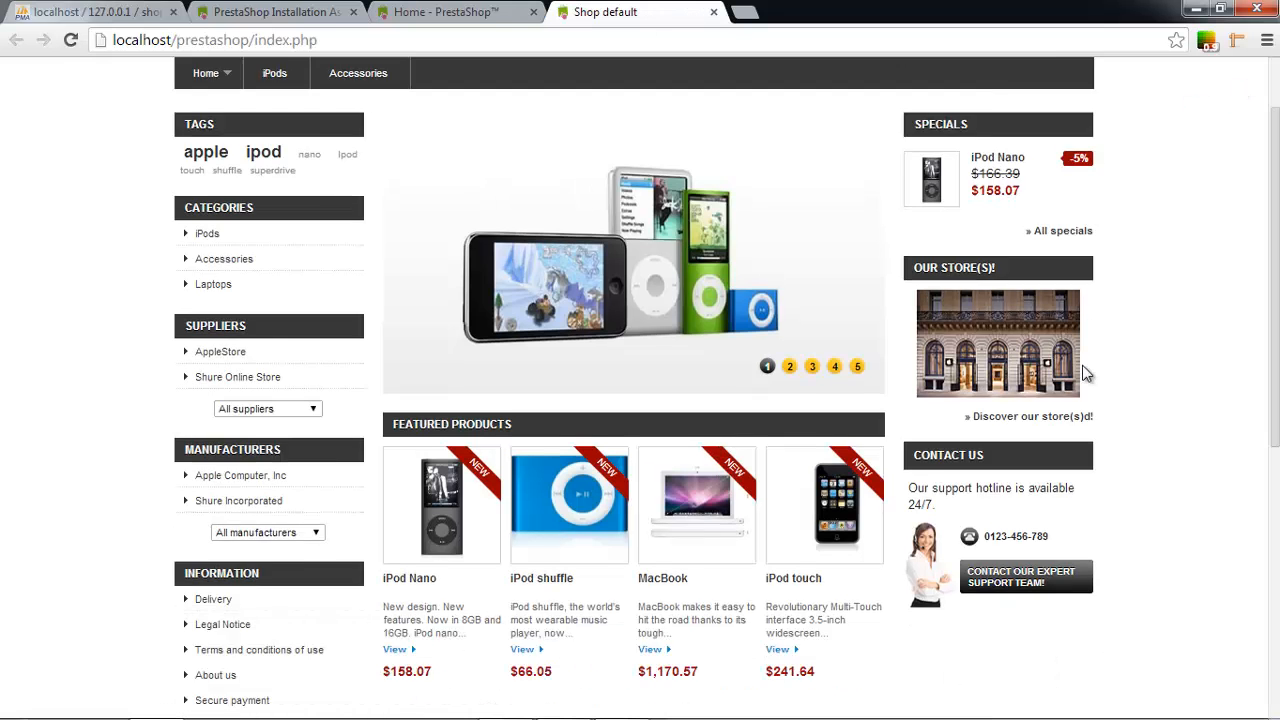
scroll(1085, 372, up, 6)
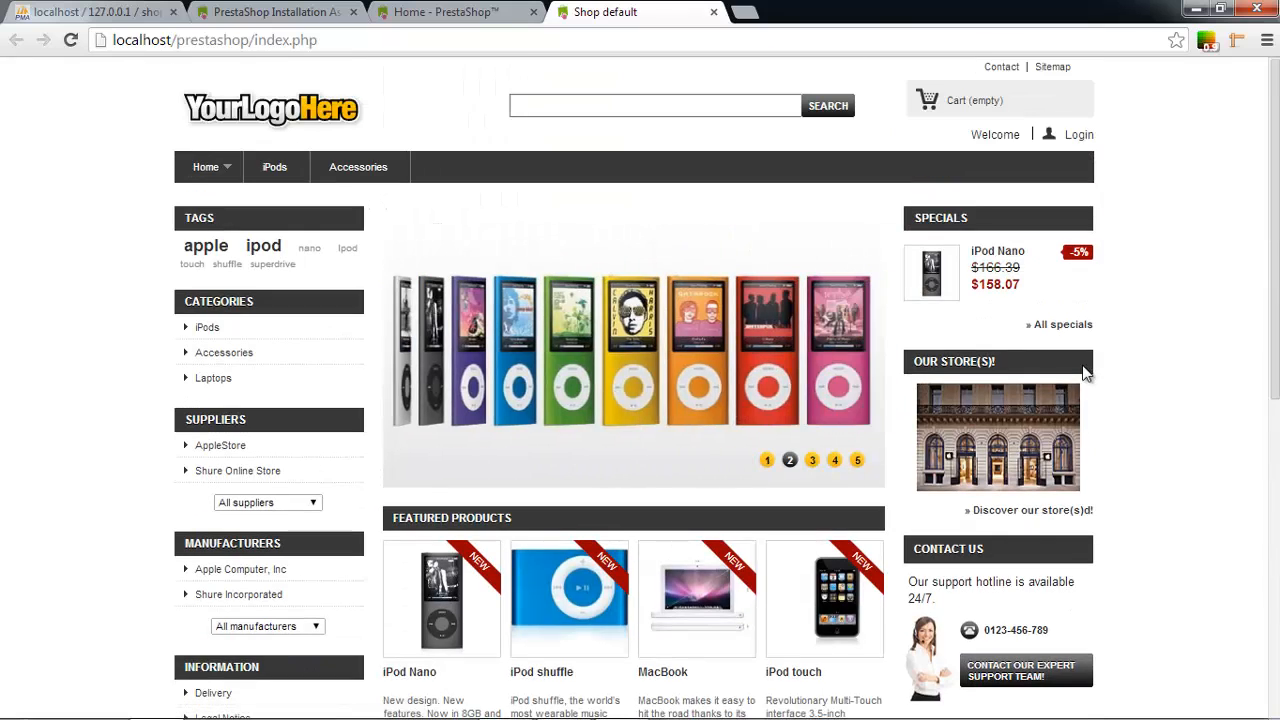
scroll(1085, 372, down, 6)
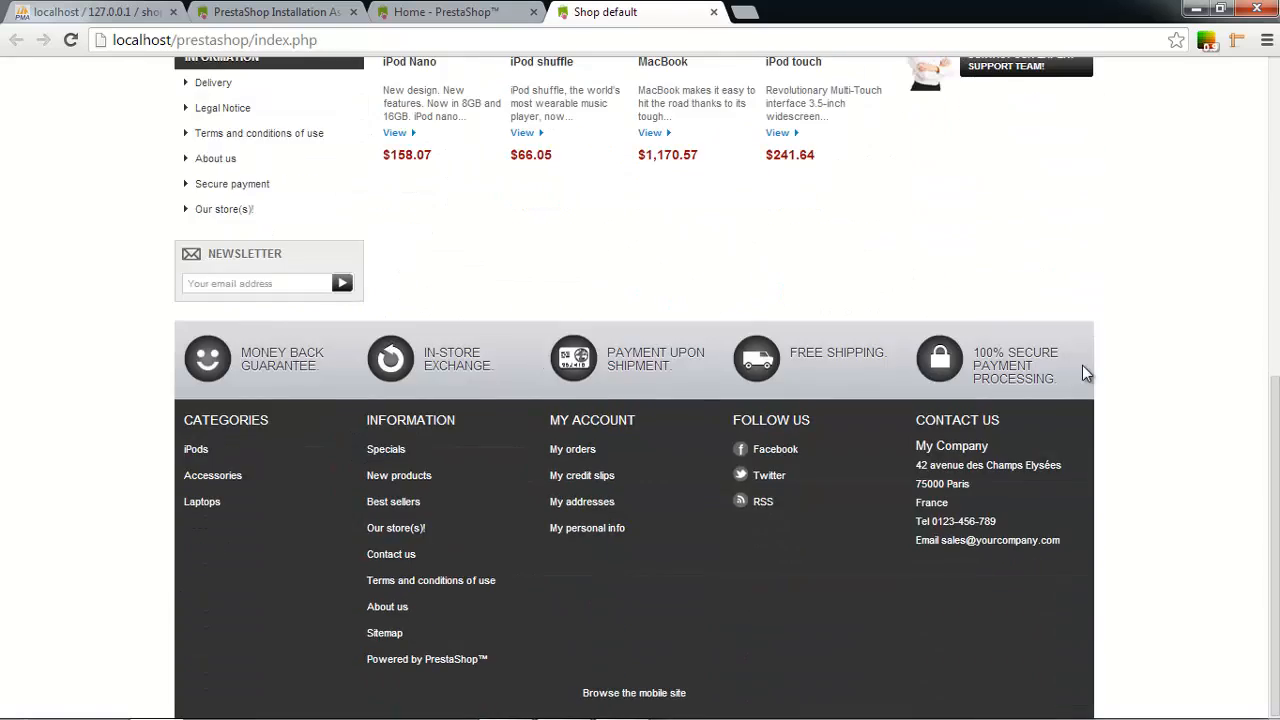
scroll(1085, 372, up, 6)
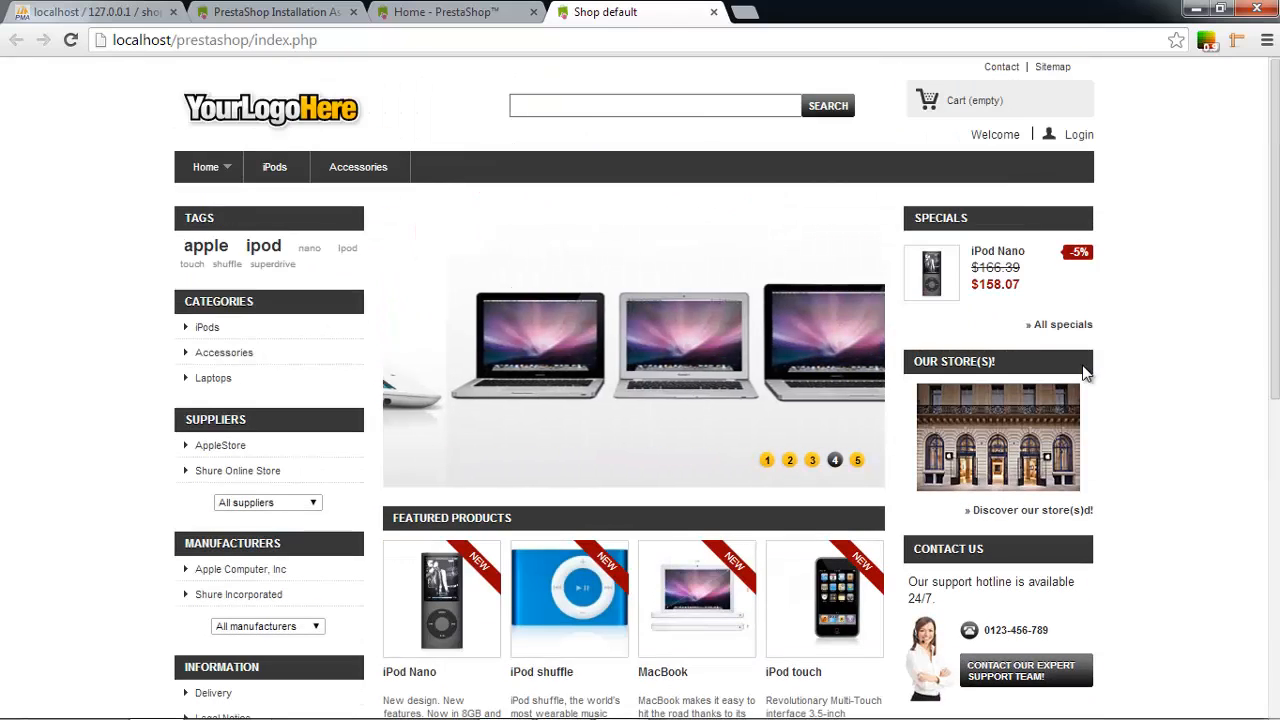
click(425, 15)
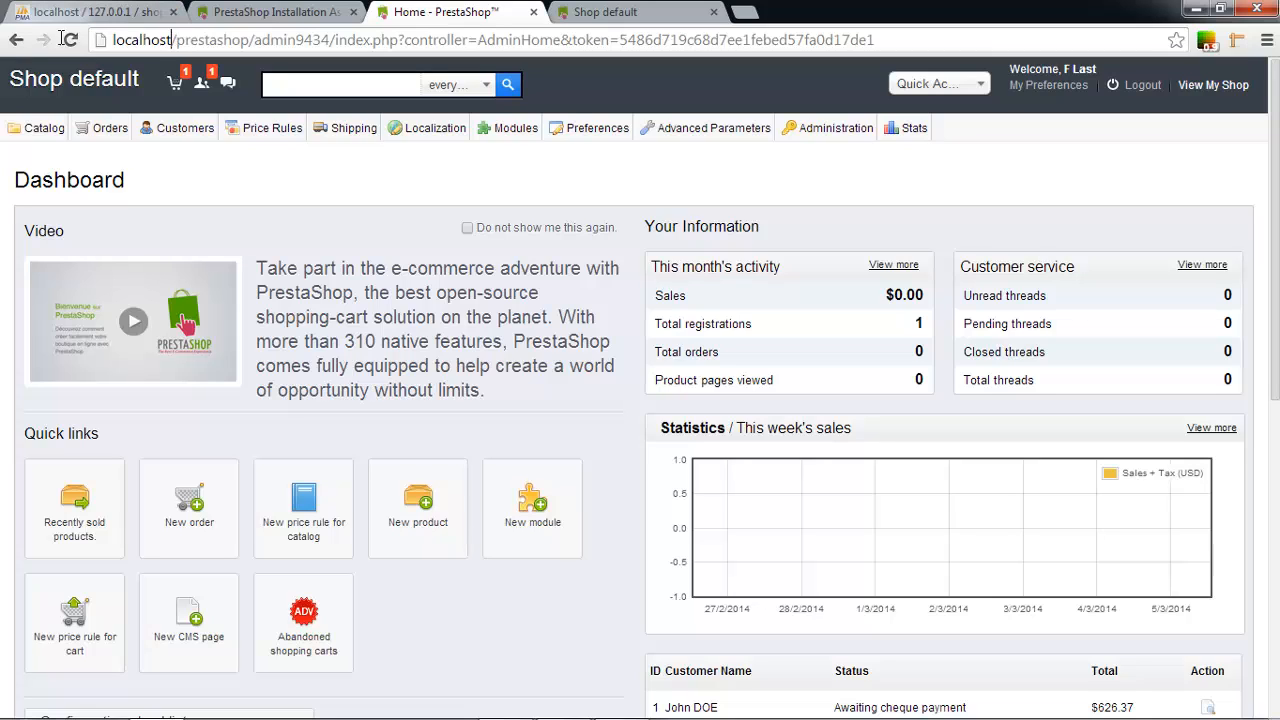
Select localhost in the address bar and switch back to the Shop default storefront tab.
drag(172, 40, 20, 38)
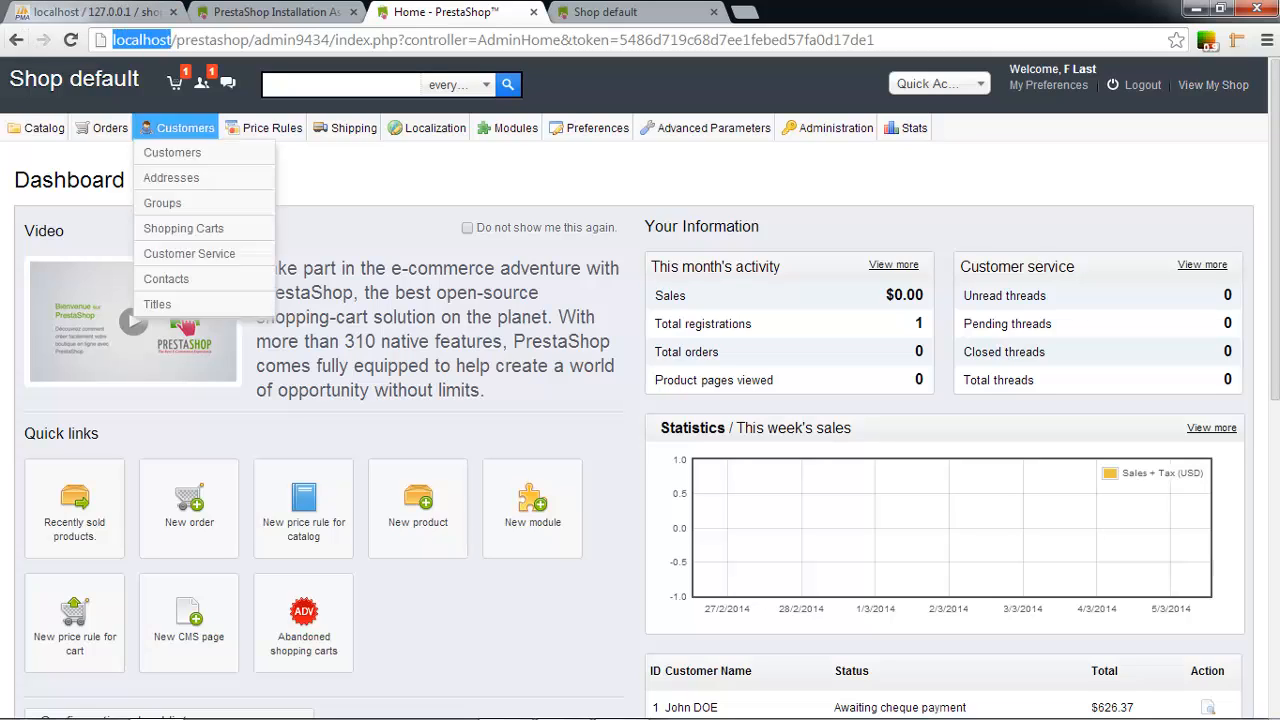
mouse_move(1272, 714)
mouse_move(1170, 711)
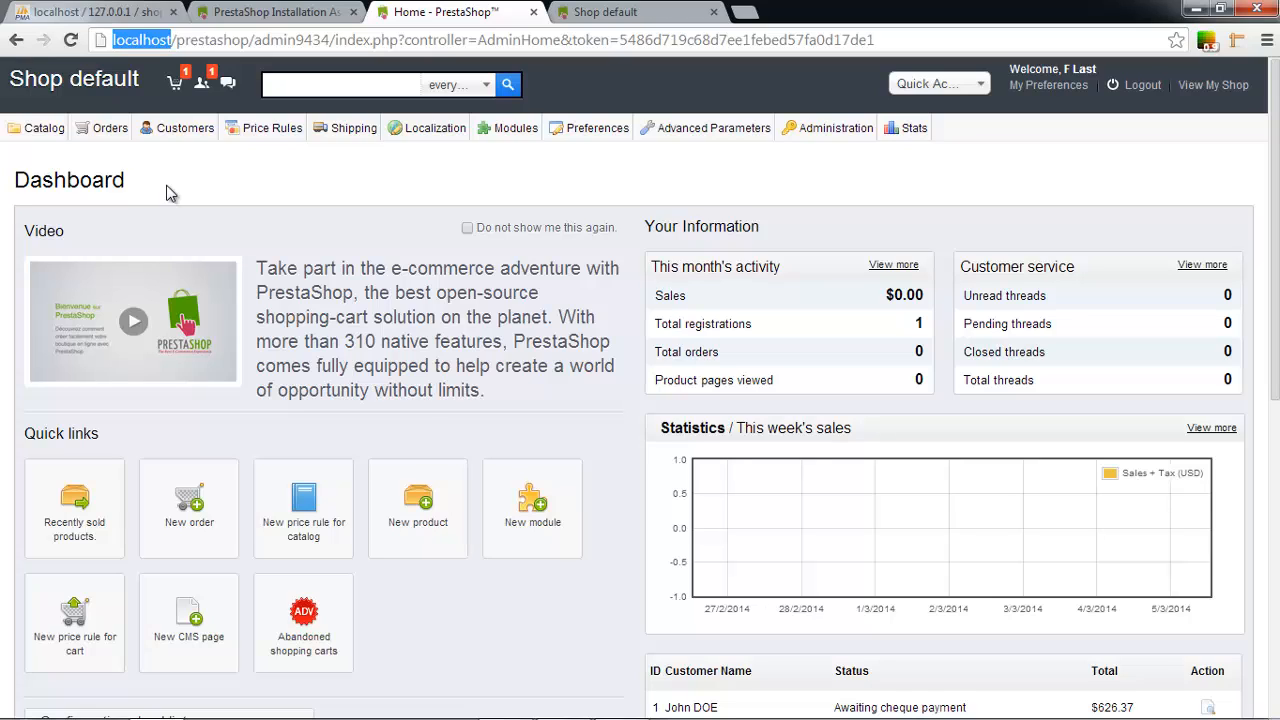
click(590, 14)
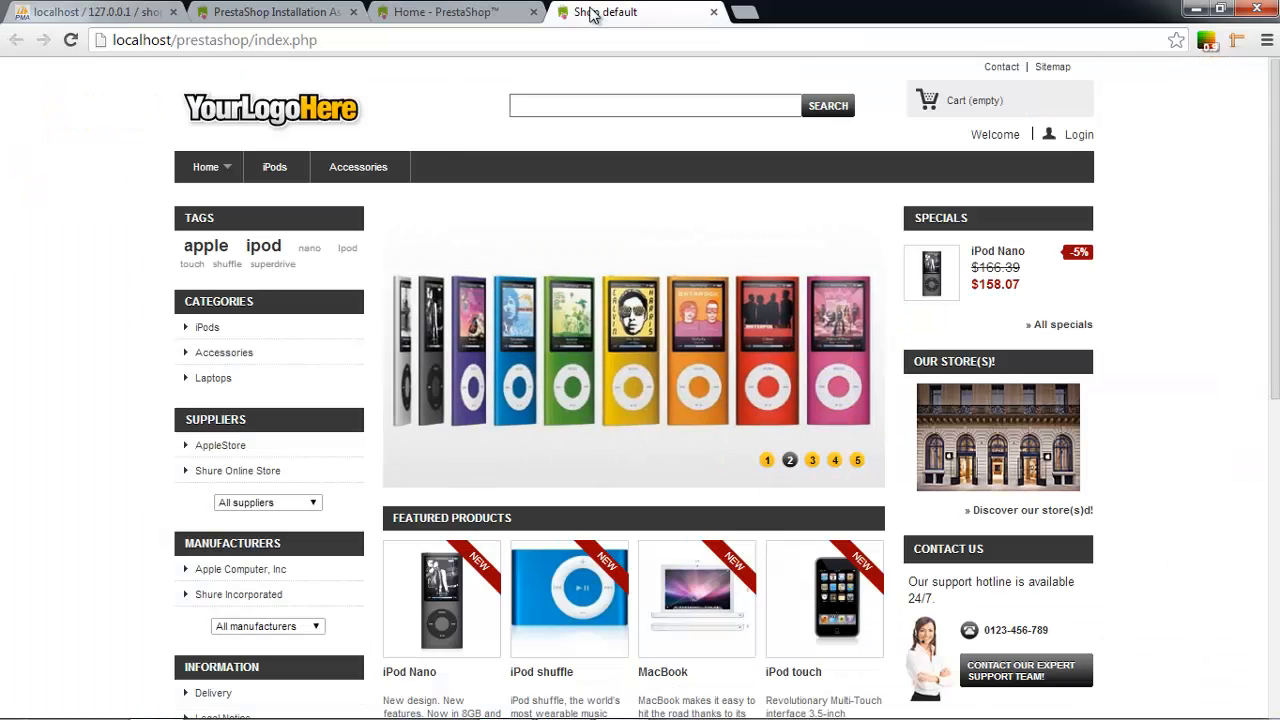